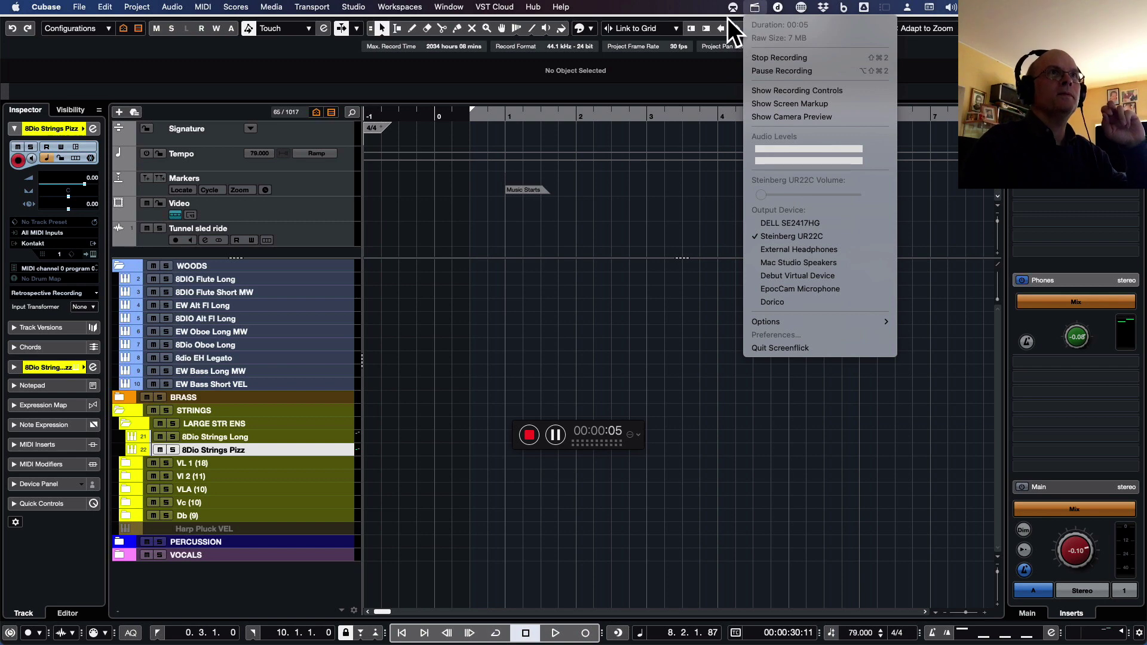
left_click(776, 427)
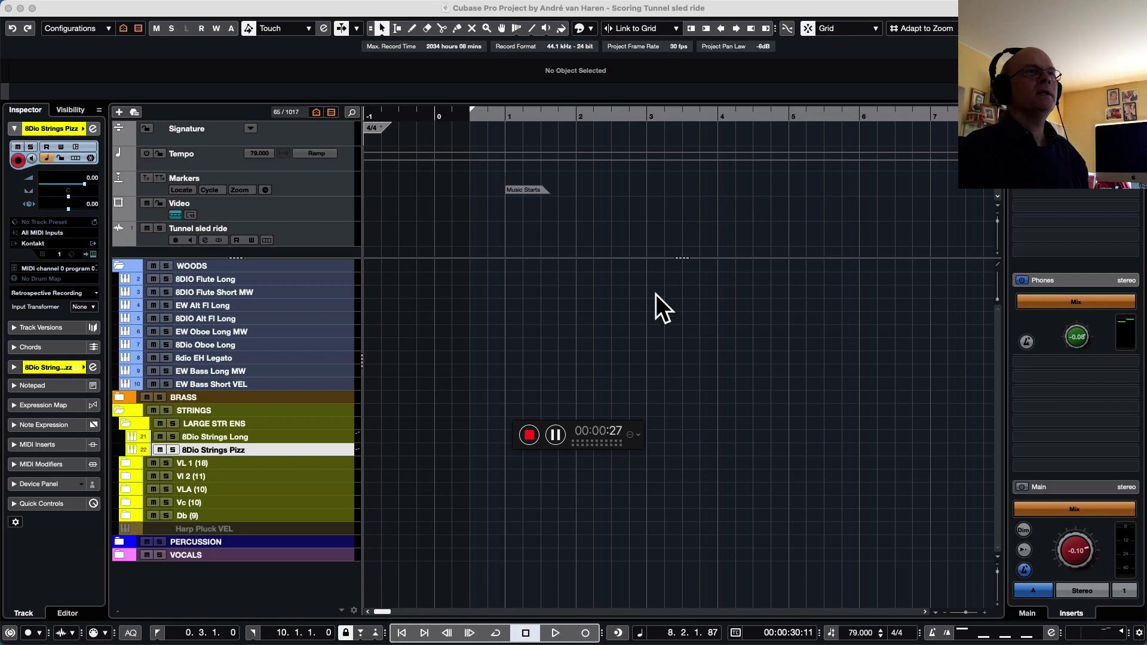
left_click_drag(619, 430, 363, 424)
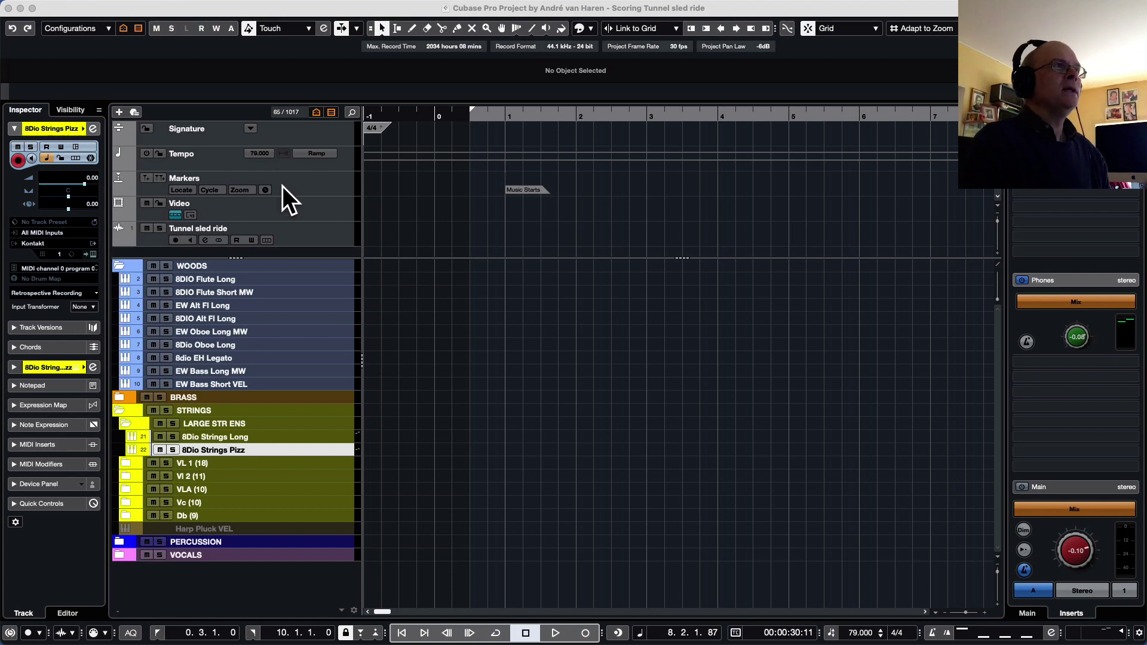
Step: Import the video file Tunnel sled ride.mp4 onto the Video track at bar 1, together with its audio
left_click(250, 219)
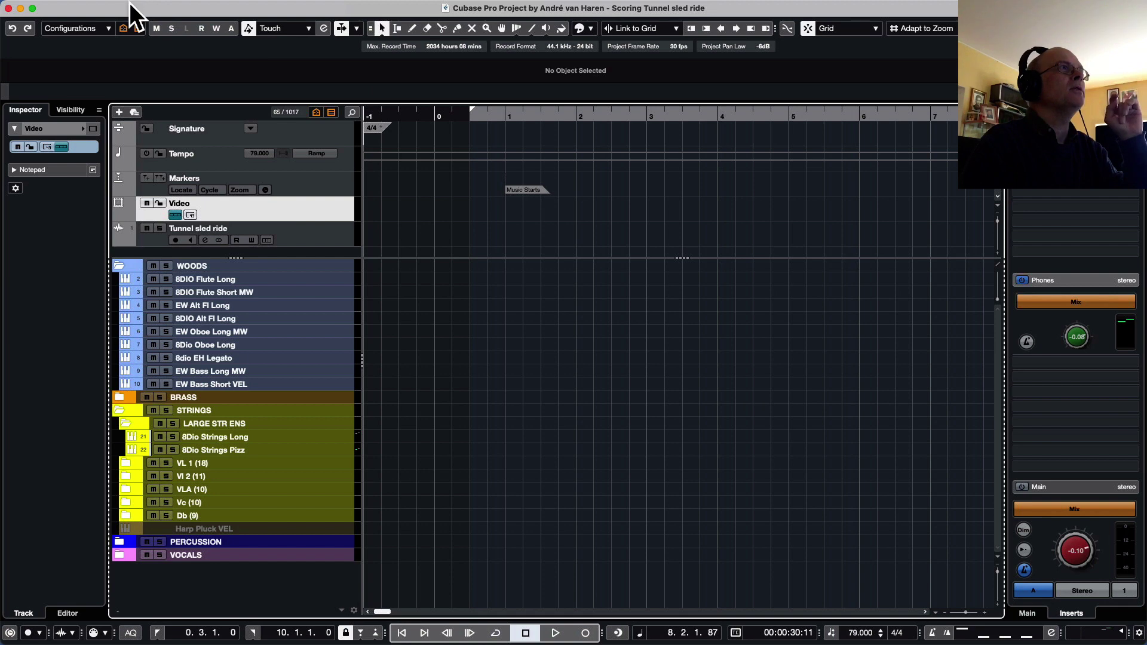
left_click(508, 117)
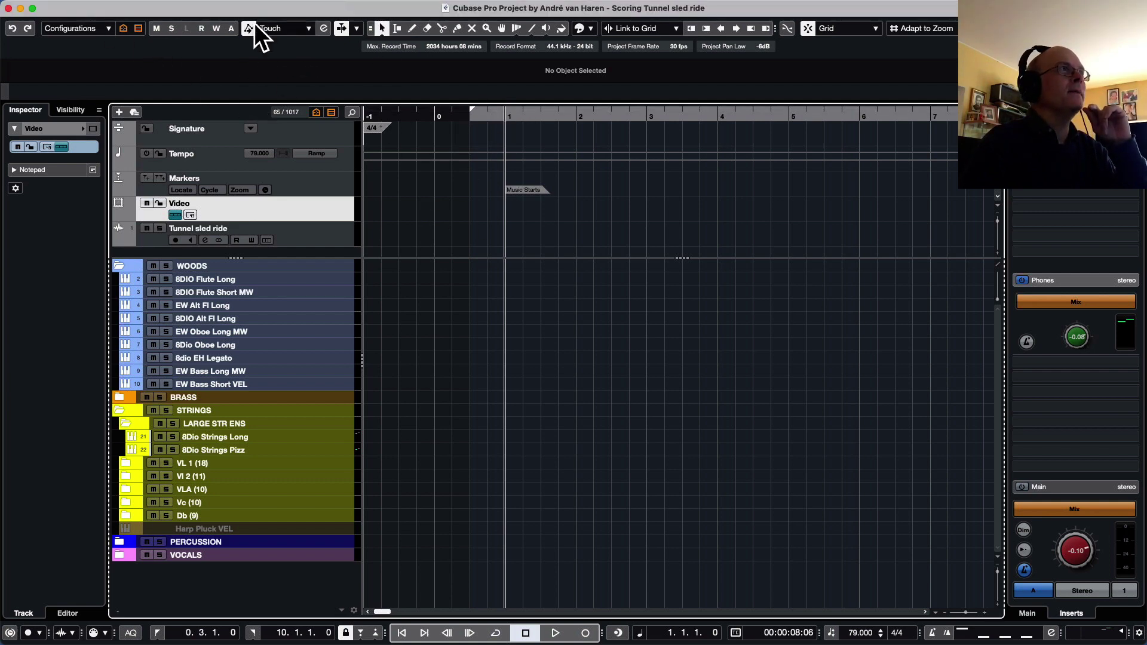
left_click(79, 5)
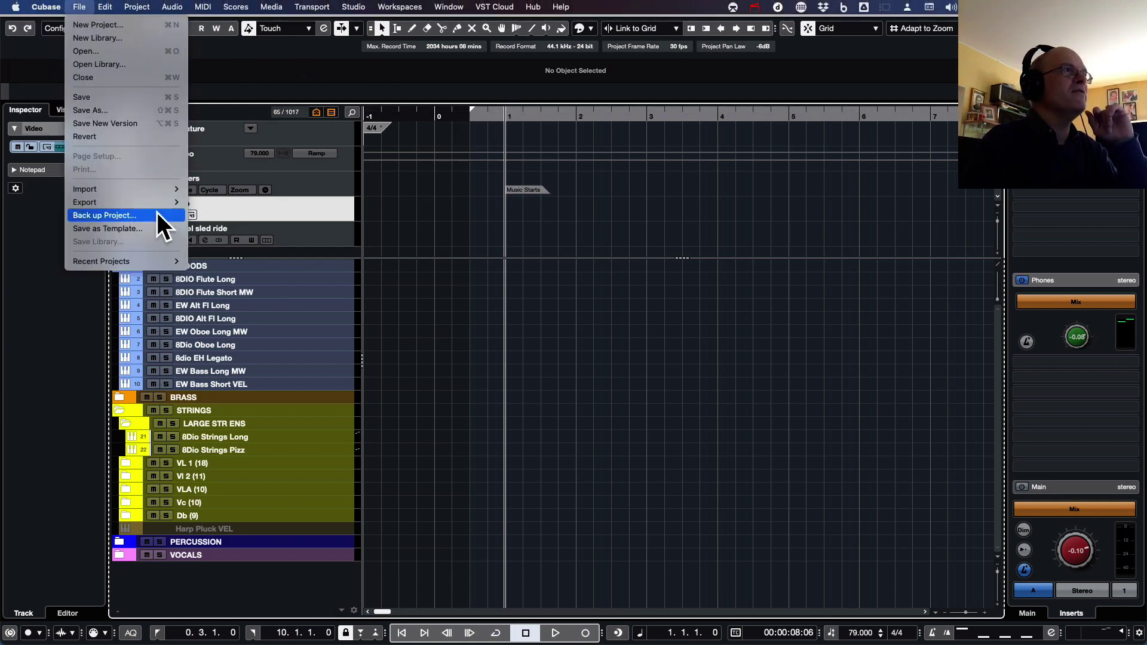
mouse_move(152, 189)
left_click(238, 247)
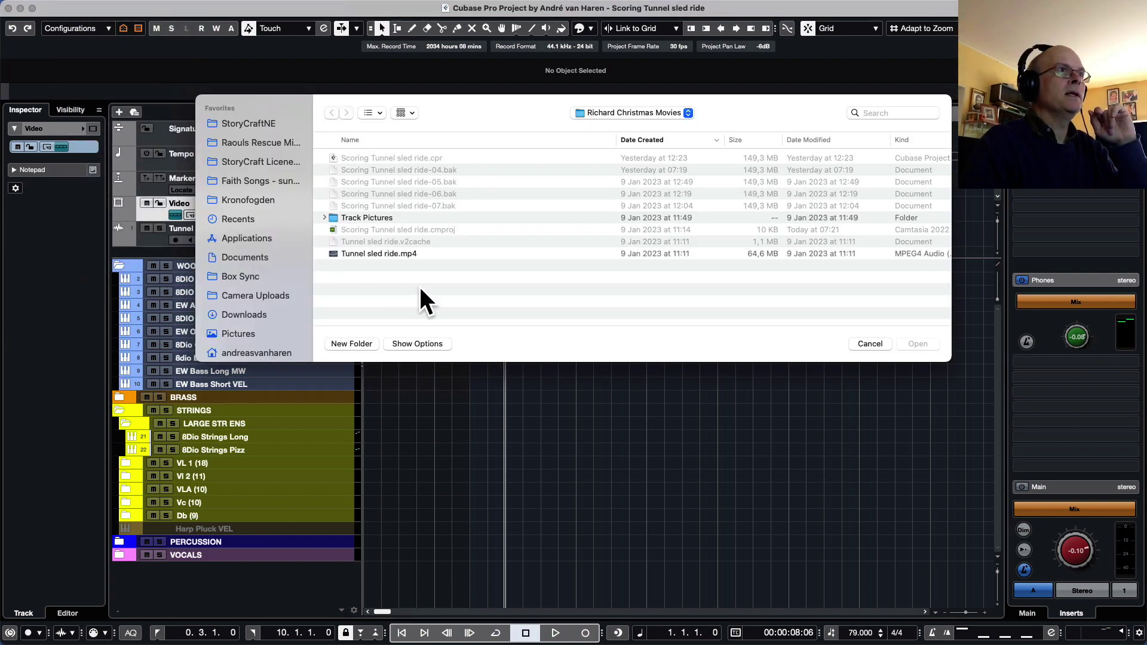
left_click(395, 253)
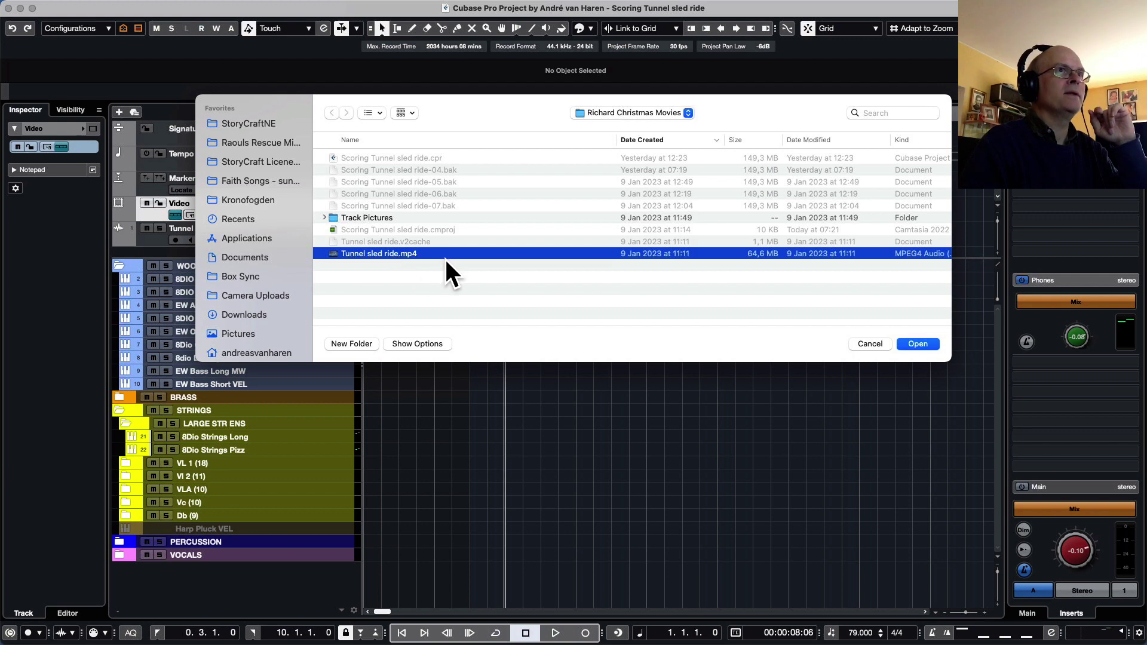
left_click(904, 347)
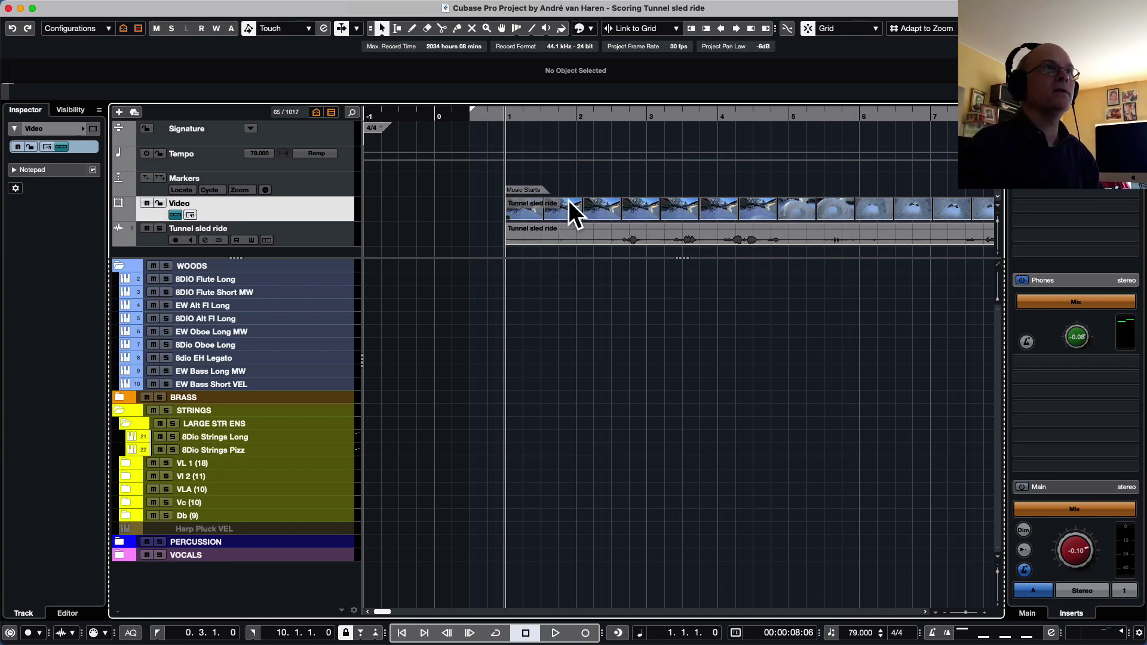
Step: Open the Video Player and place its window over the Inspector and track headers, clear of the timeline
mouse_move(611, 2)
left_click(360, 7)
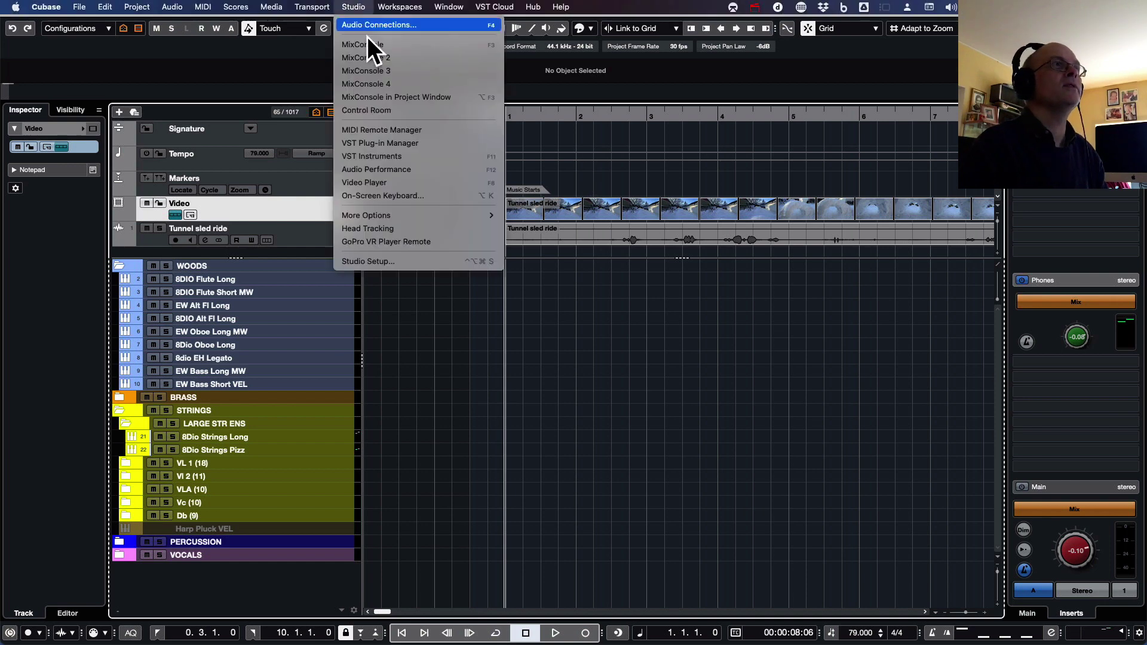
left_click(399, 182)
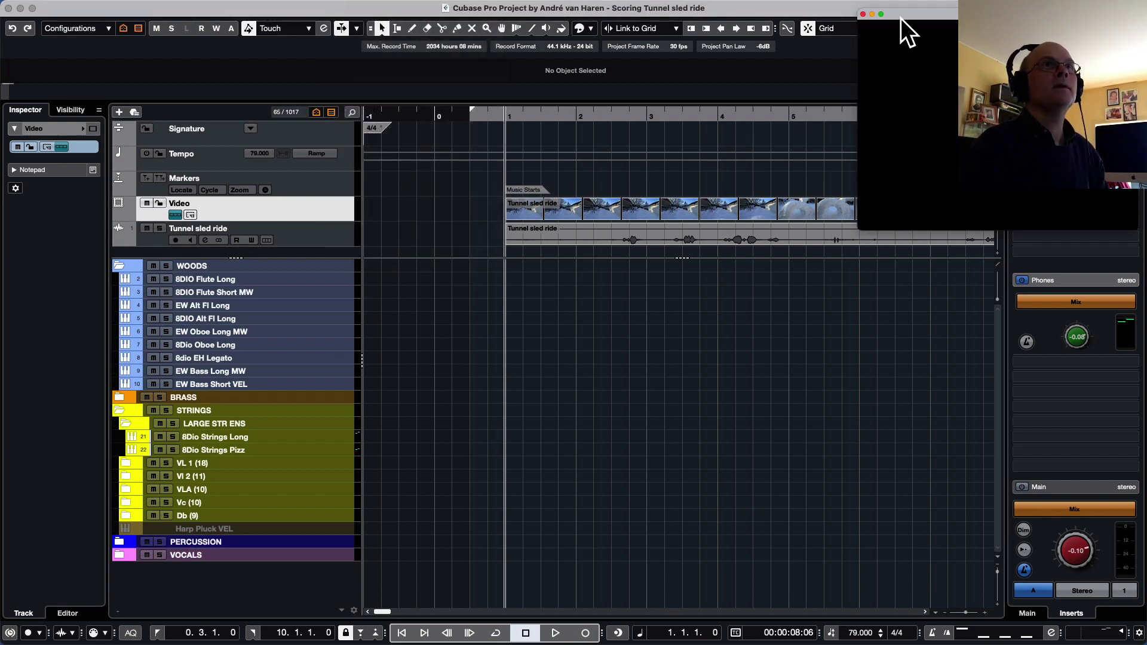
left_click_drag(902, 18, 53, 11)
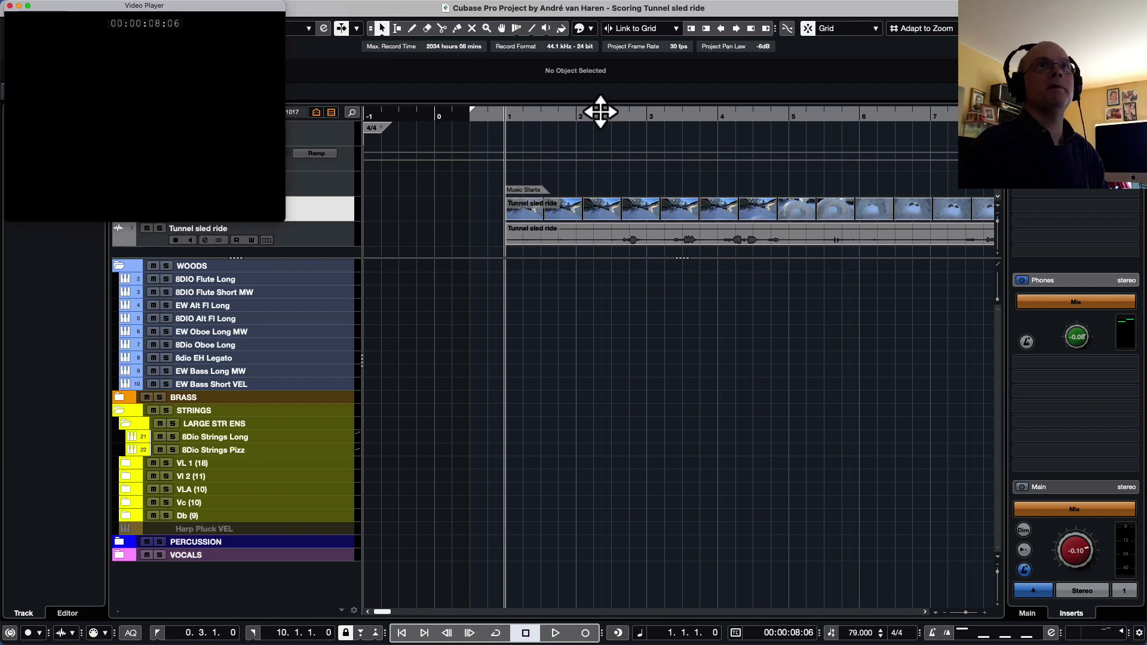
left_click(645, 10)
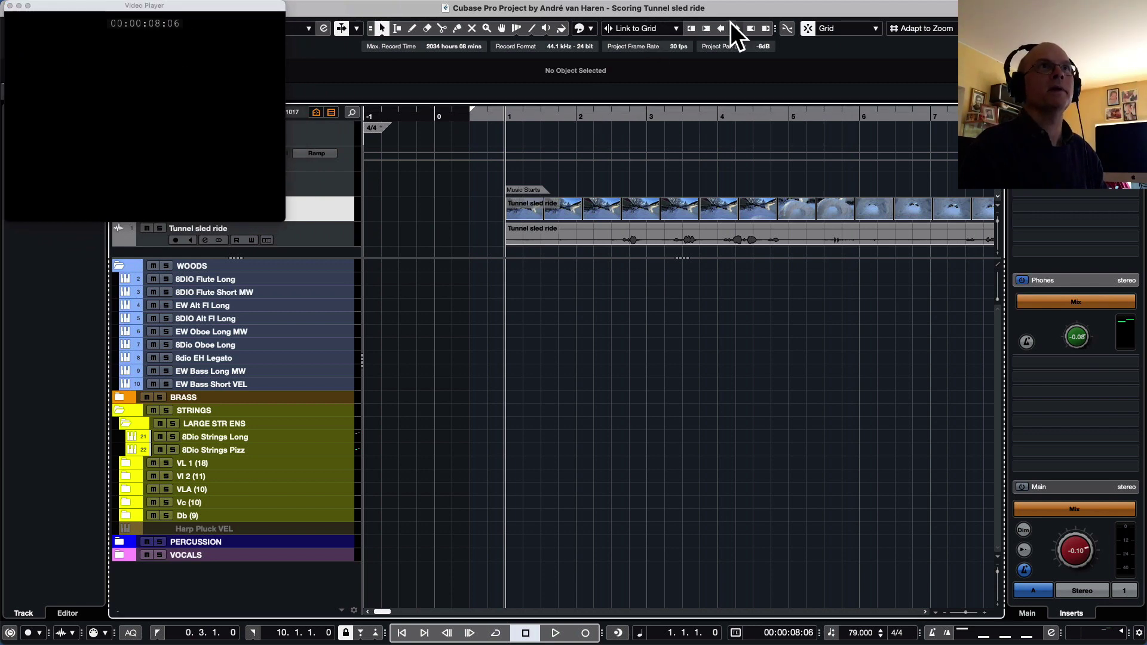
mouse_move(860, 12)
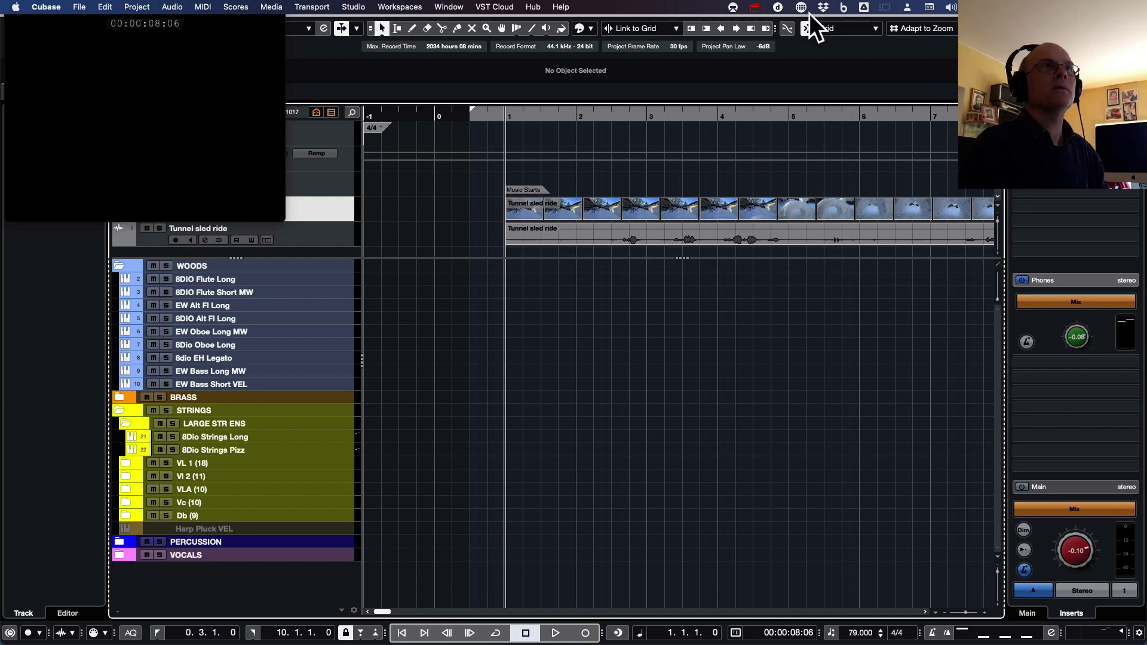
left_click(755, 7)
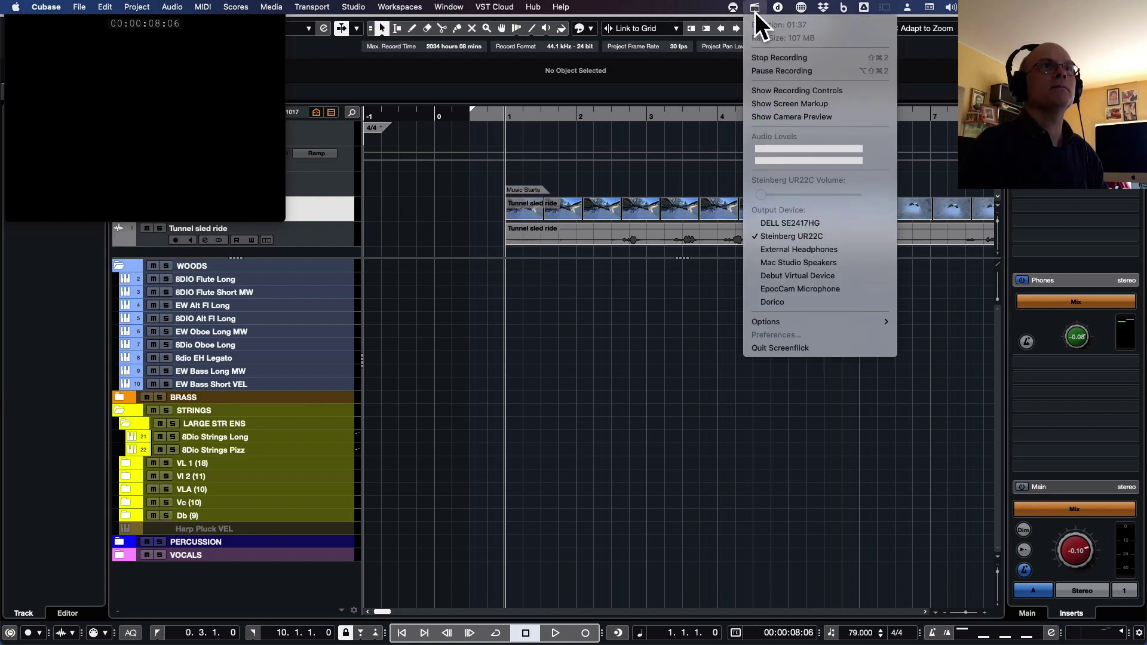
mouse_move(842, 323)
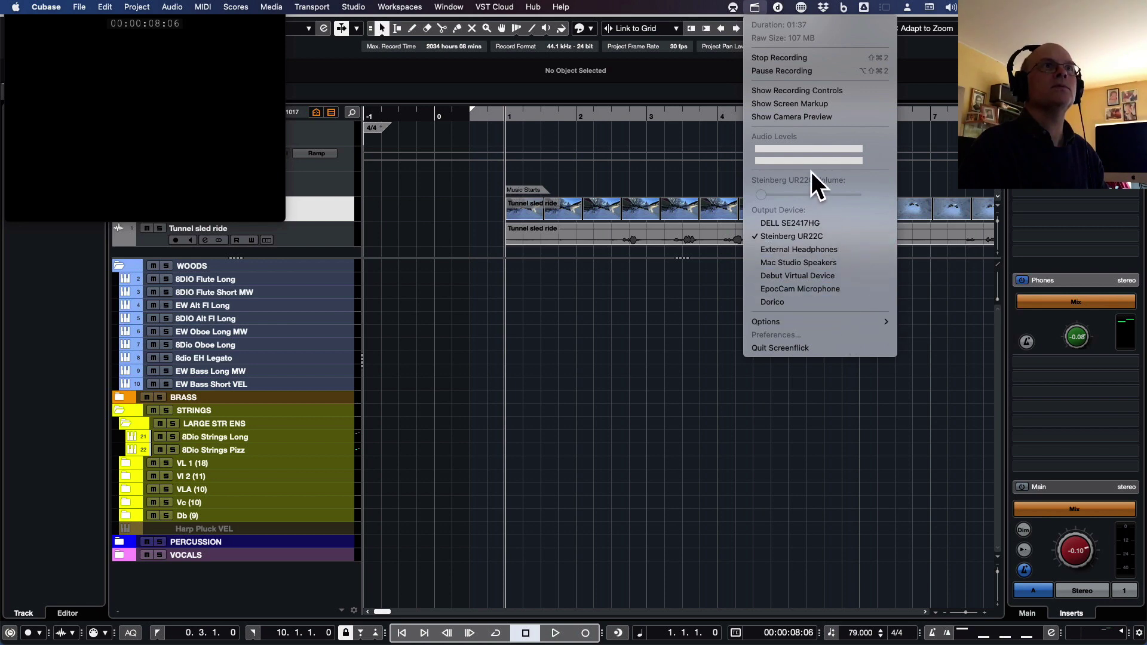
left_click(788, 115)
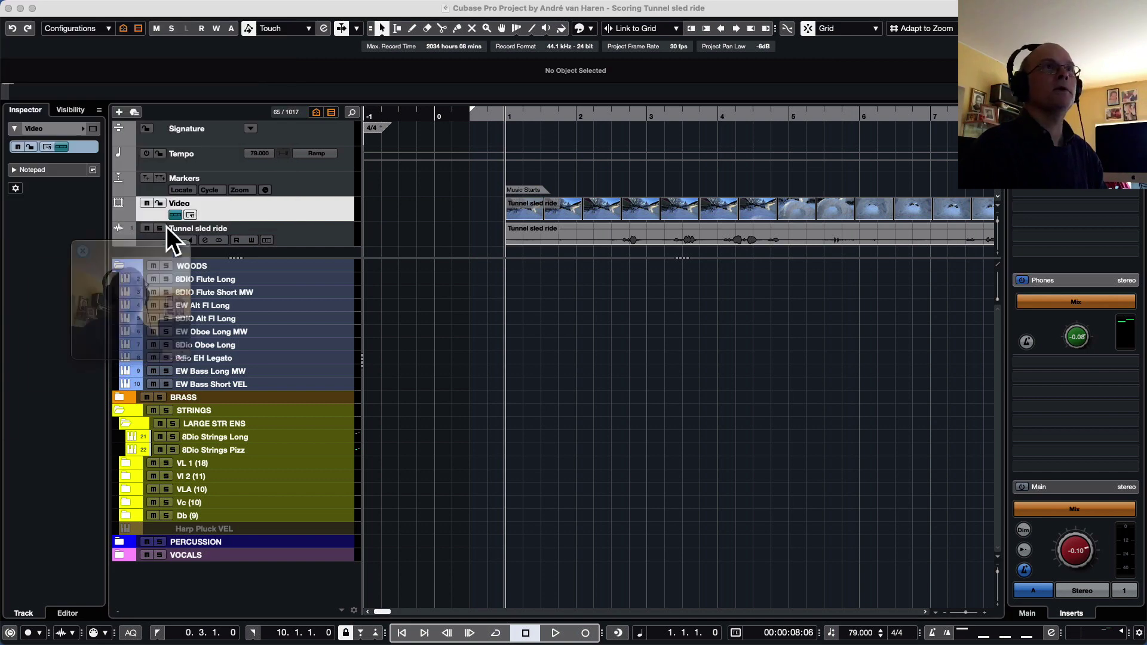
left_click_drag(174, 238, 908, 80)
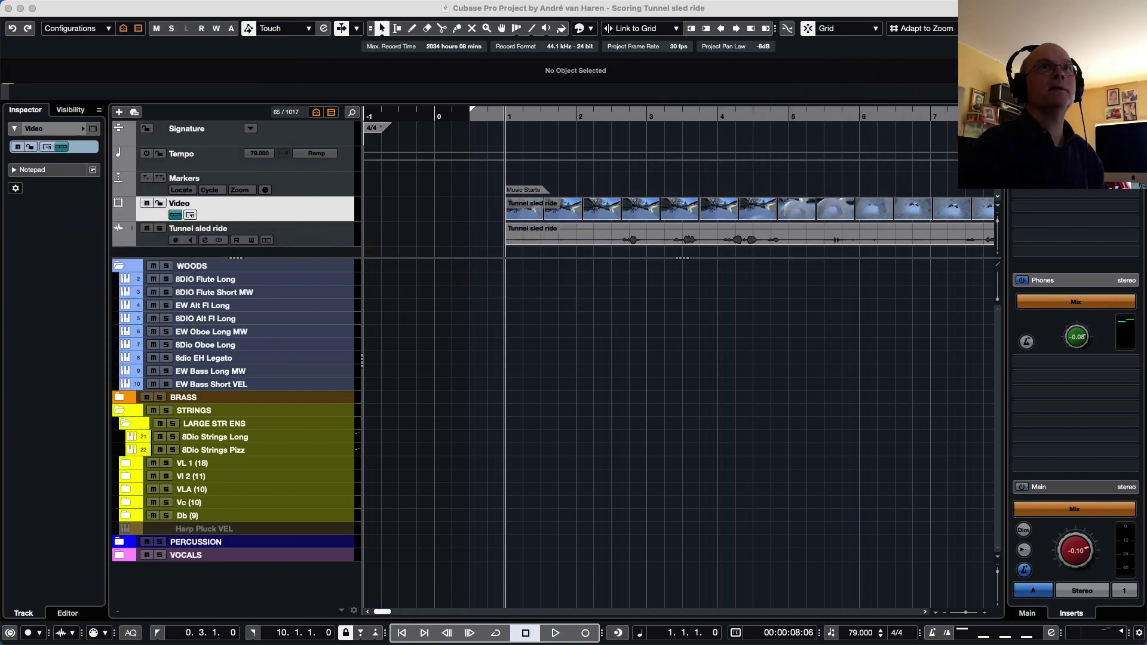
left_click(653, 9)
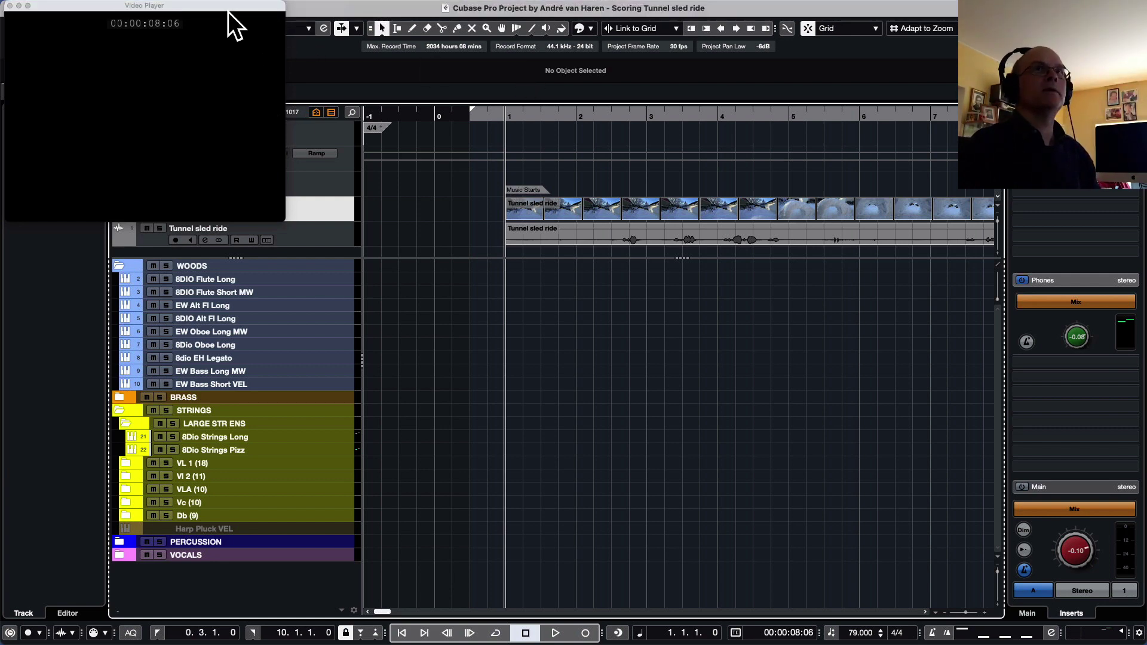
Step: Play the imported clip from bar 1 past its end, keeping the Video Player in view, and stop playback
left_click_drag(226, 6, 268, 292)
left_click_drag(264, 250, 225, 8)
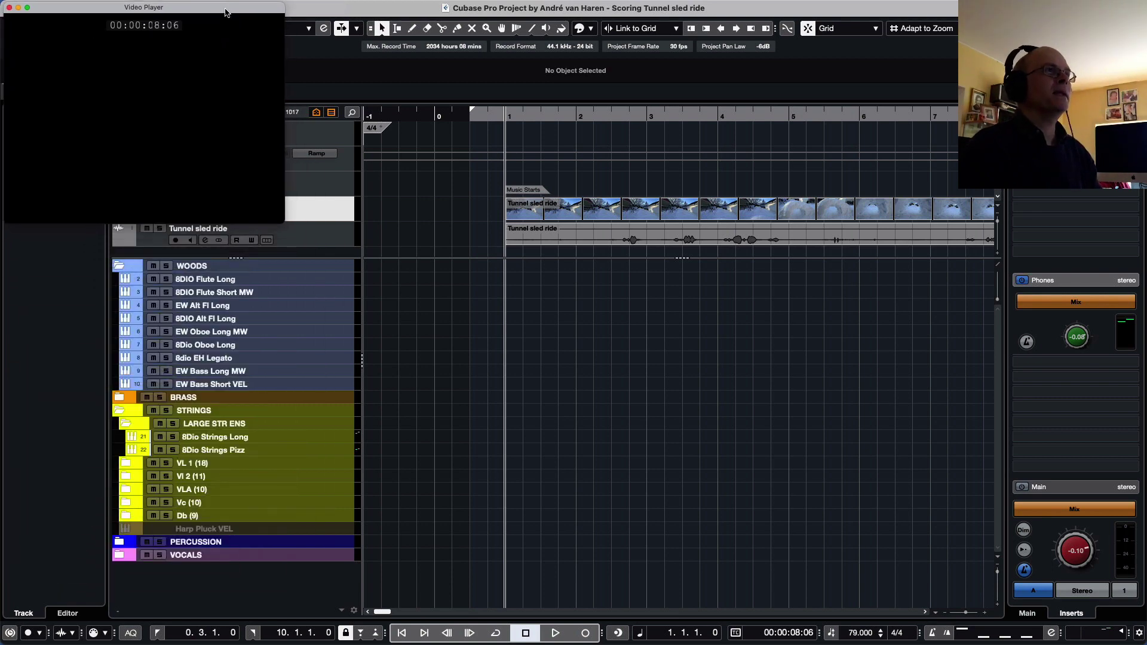
key("space")
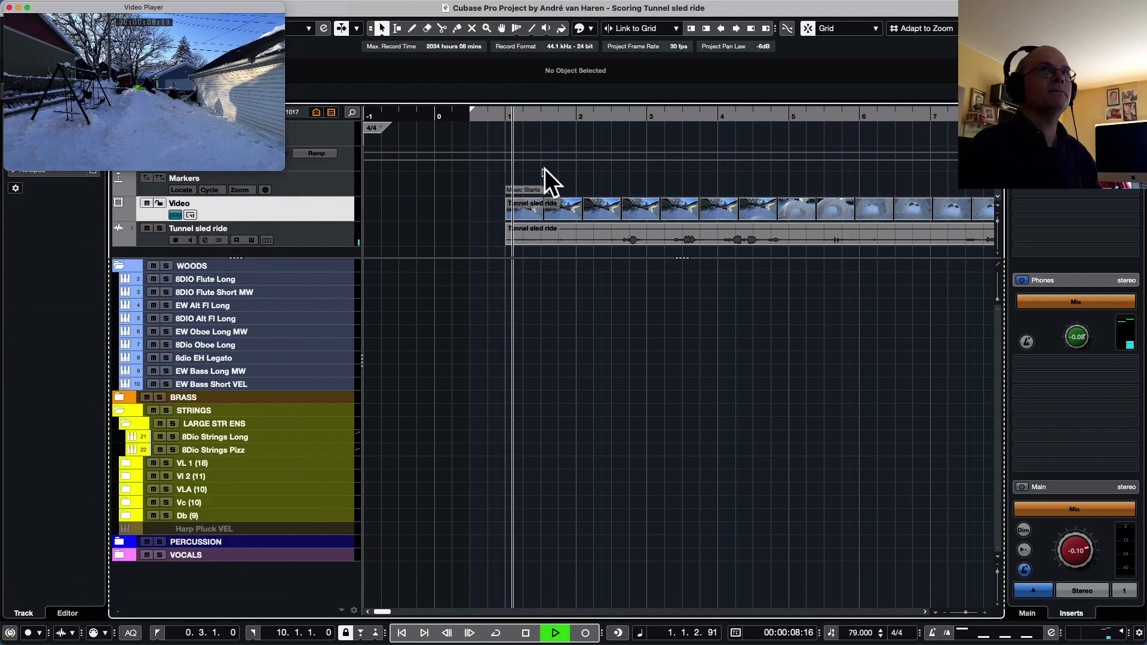
left_click_drag(214, 6, 239, 19)
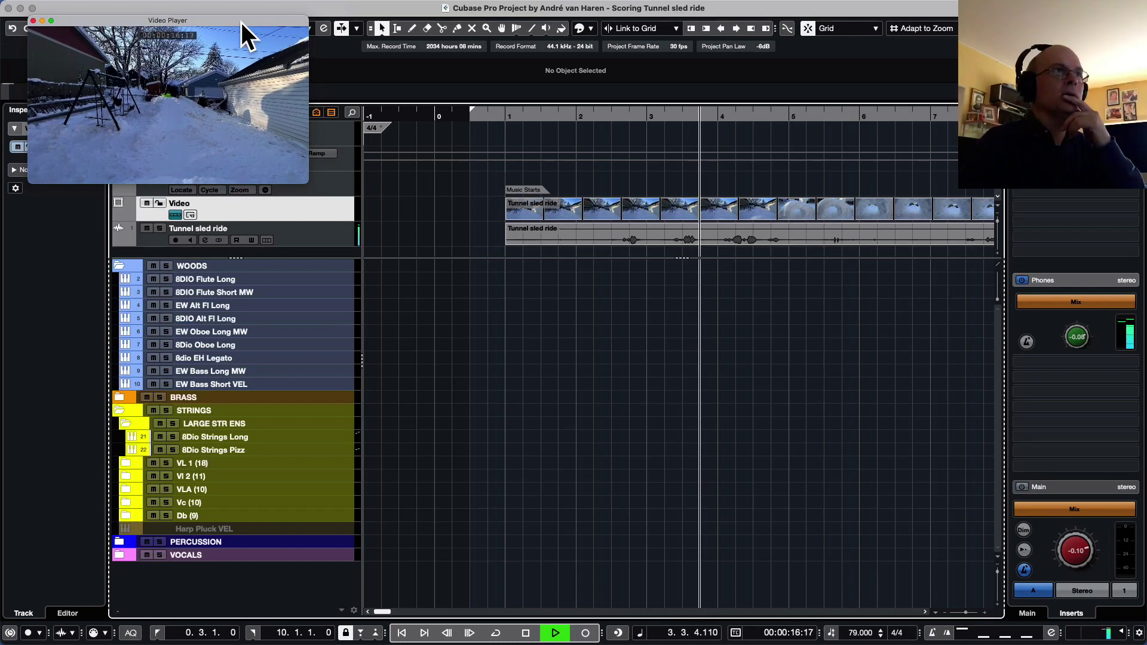
left_click_drag(241, 23, 235, 23)
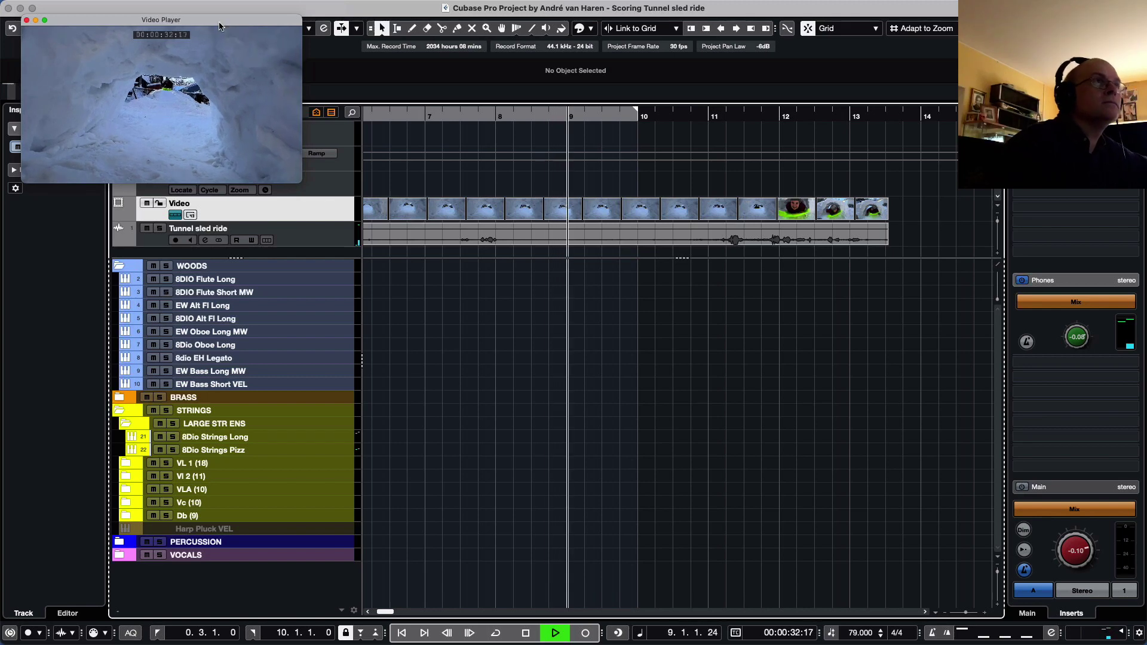
left_click_drag(224, 22, 275, 286)
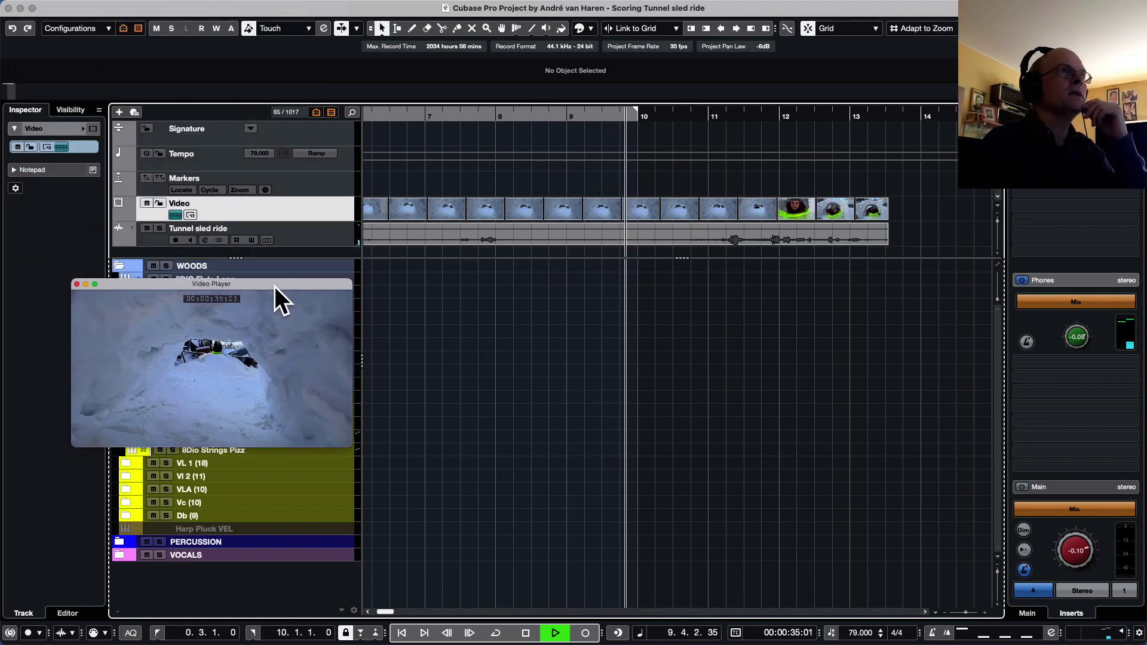
left_click(304, 244)
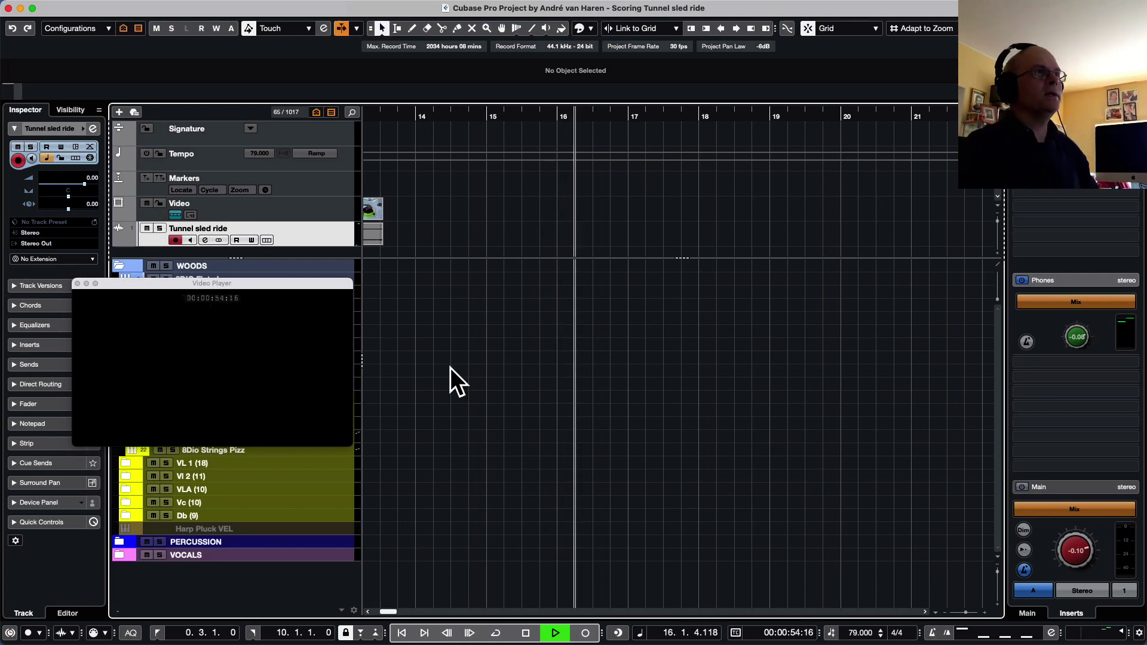
key("space")
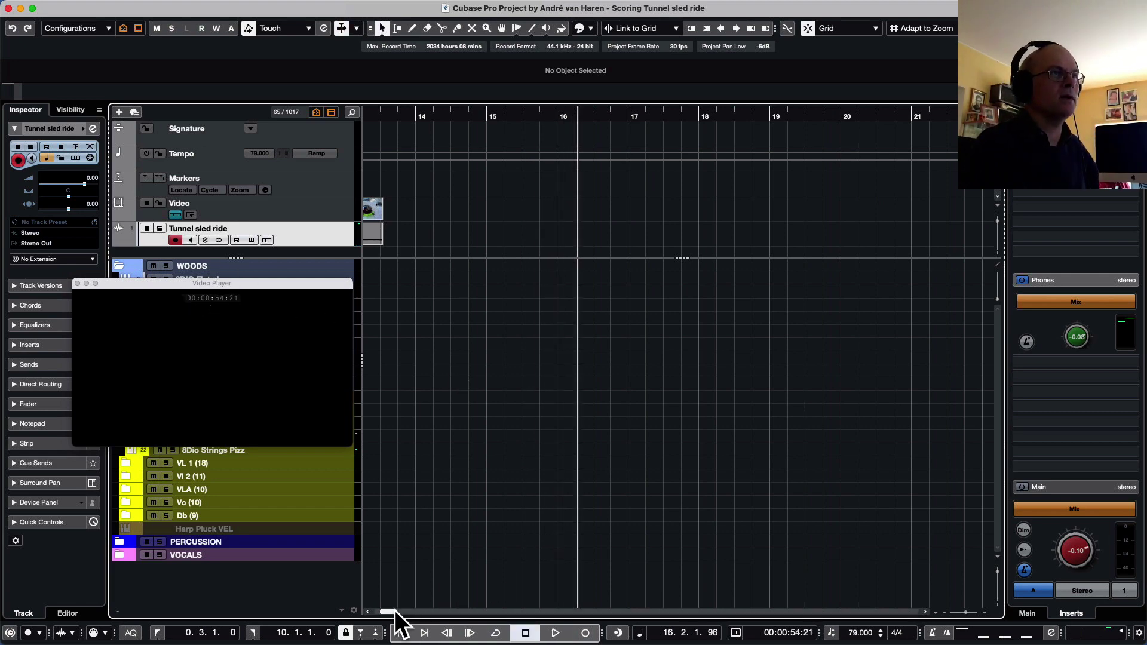
Step: Return the project cursor to bar 1 and replay the clip into the tunnel section, stopping shortly after bar 8
left_click_drag(395, 611, 371, 584)
left_click_drag(276, 286, 216, 27)
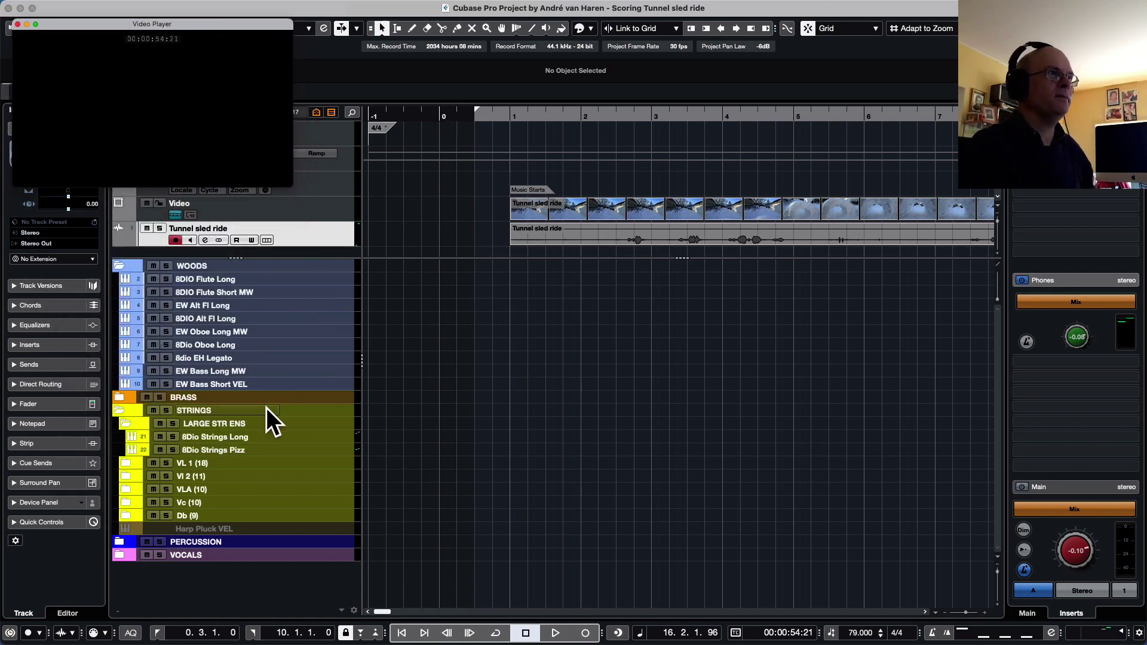
left_click(508, 116)
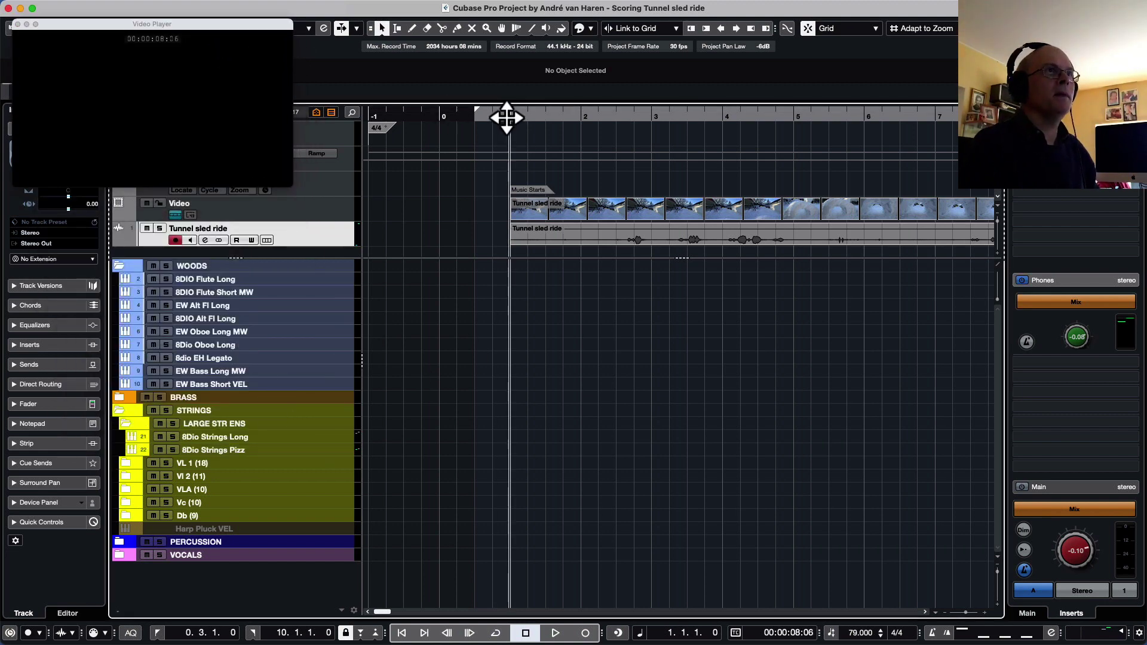
key("space")
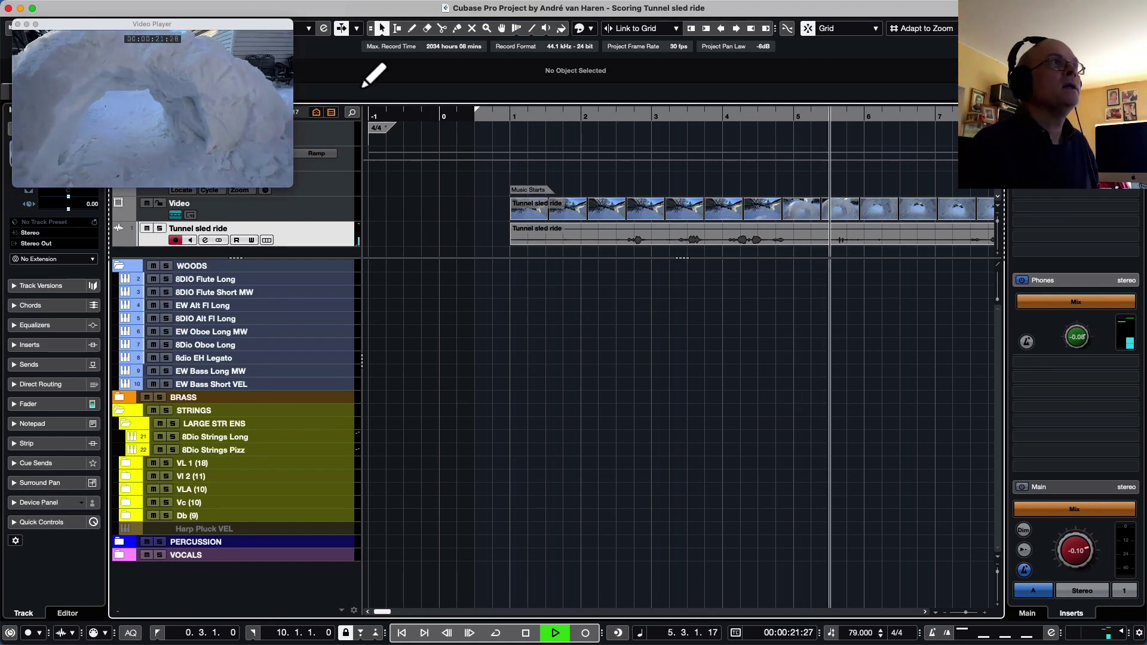
left_click_drag(275, 25, 303, 83)
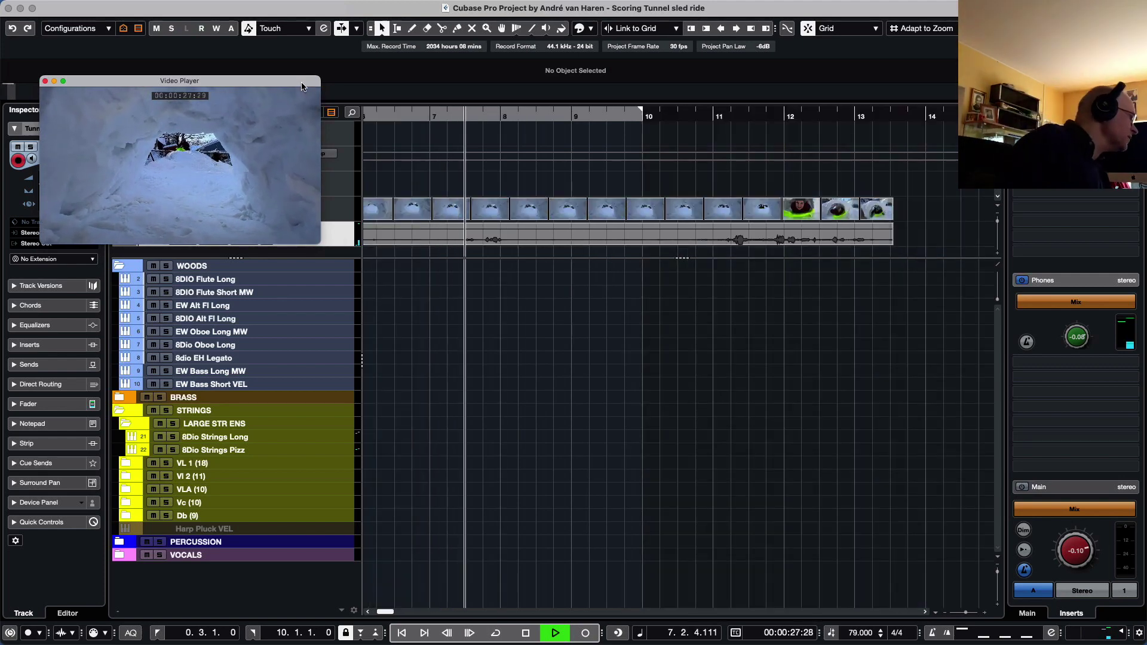
left_click_drag(303, 83, 288, 28)
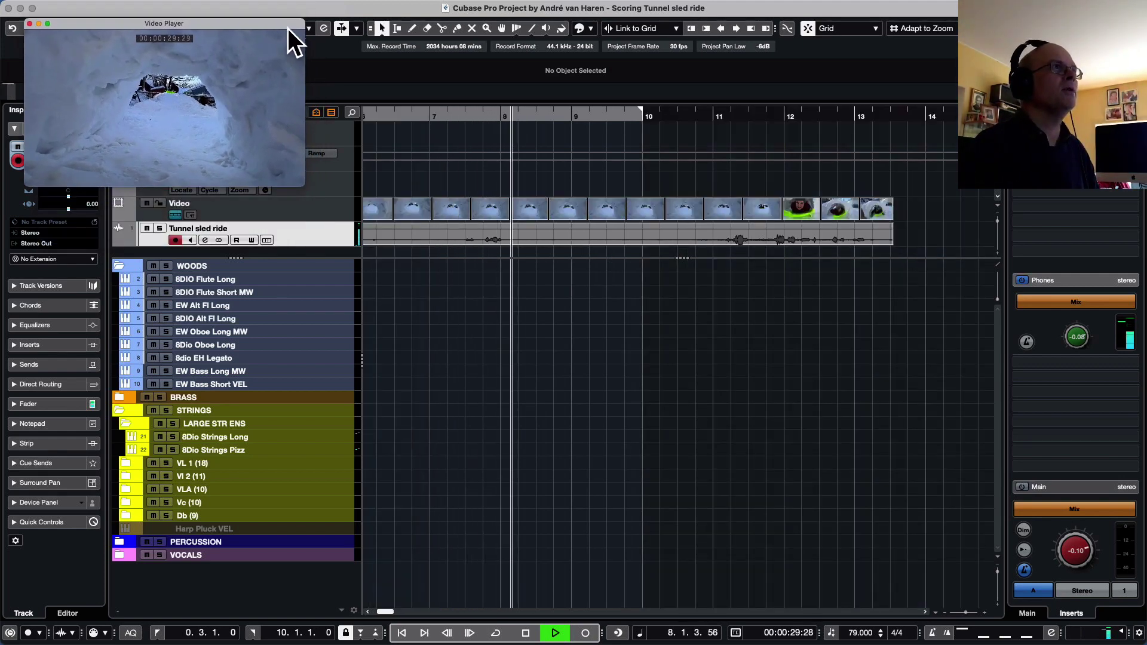
key("space")
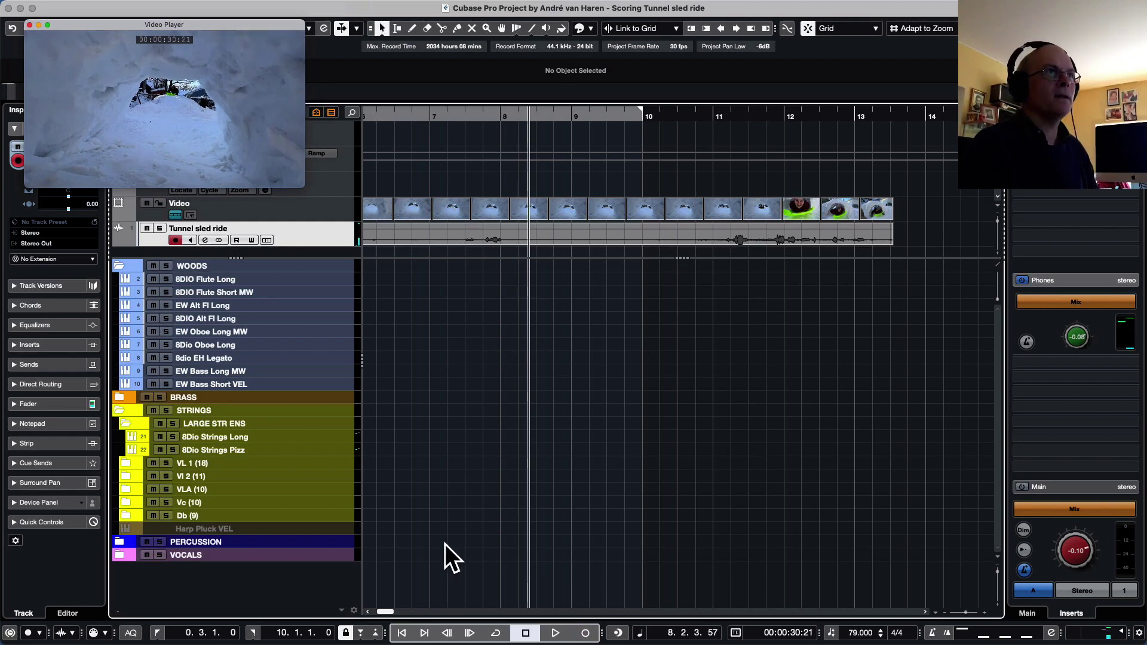
Step: Fit the whole clip in the timeline, expand the PERCUSSION folder and apply the "Christmas Jan 8" track visibility configuration
key("shift+f")
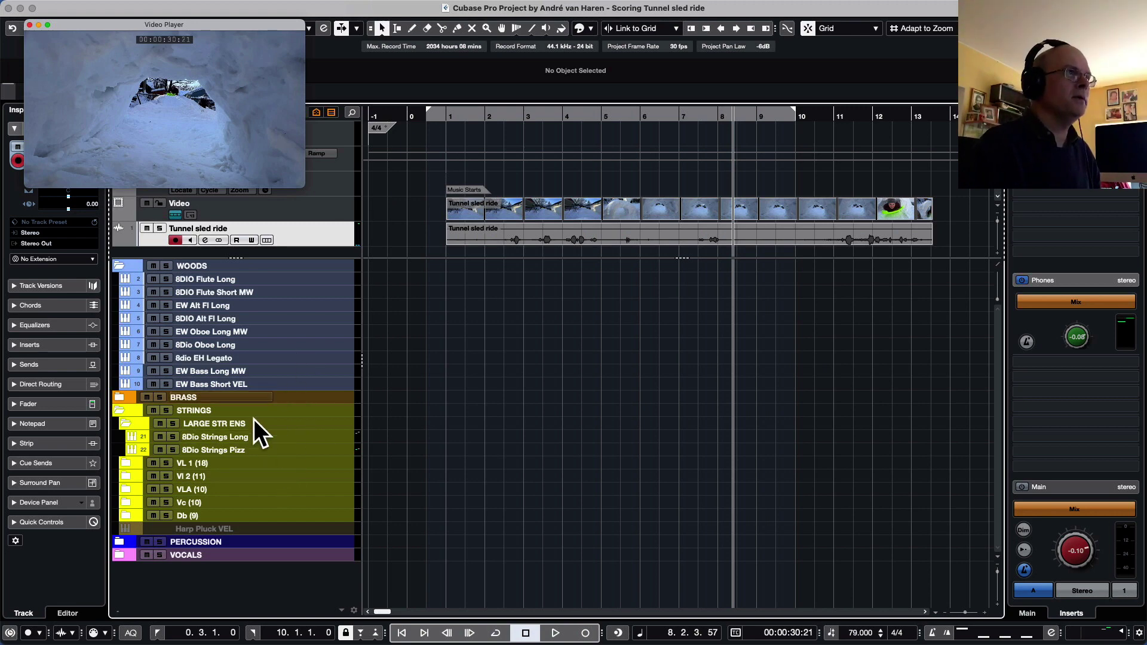
left_click(121, 542)
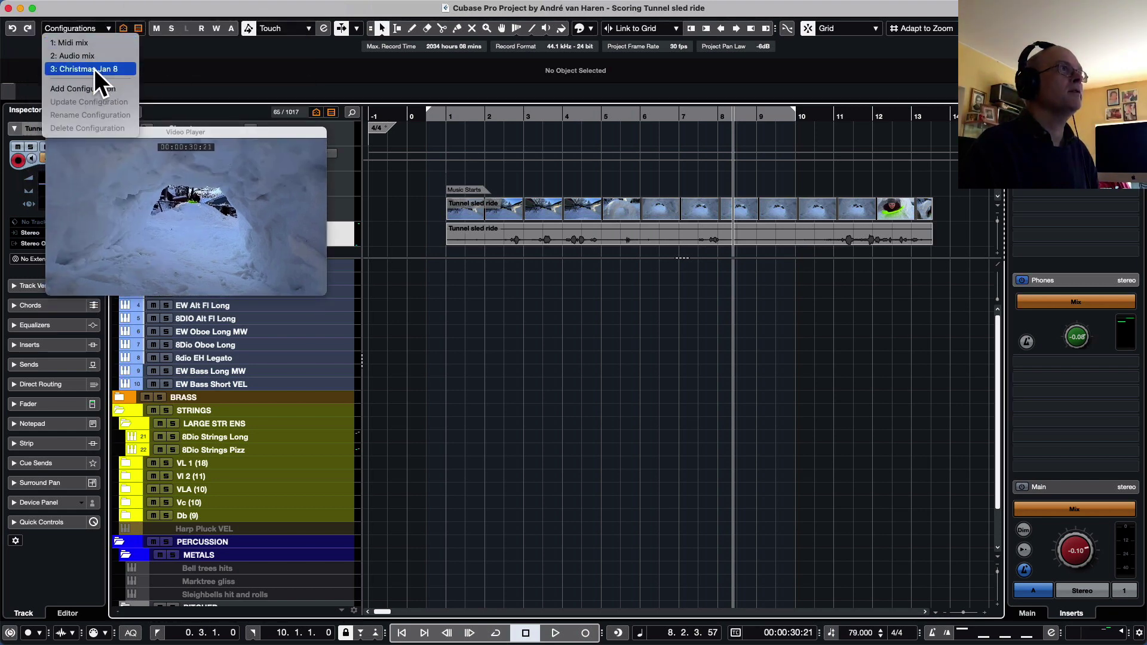
left_click(94, 67)
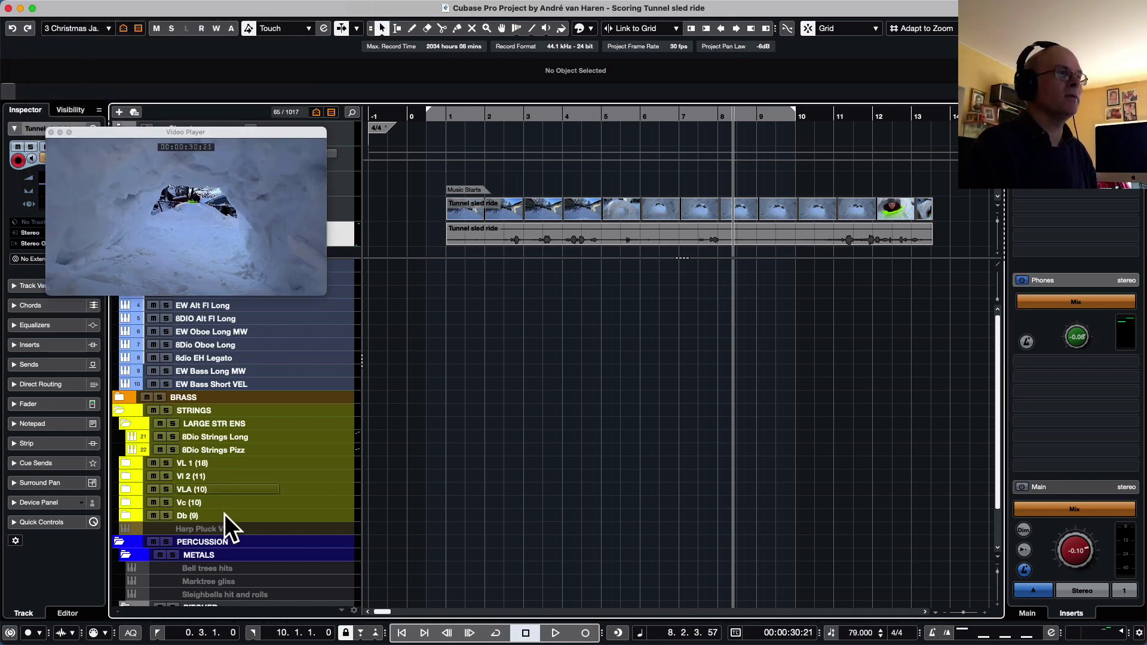
scroll(224, 515, "down", 3)
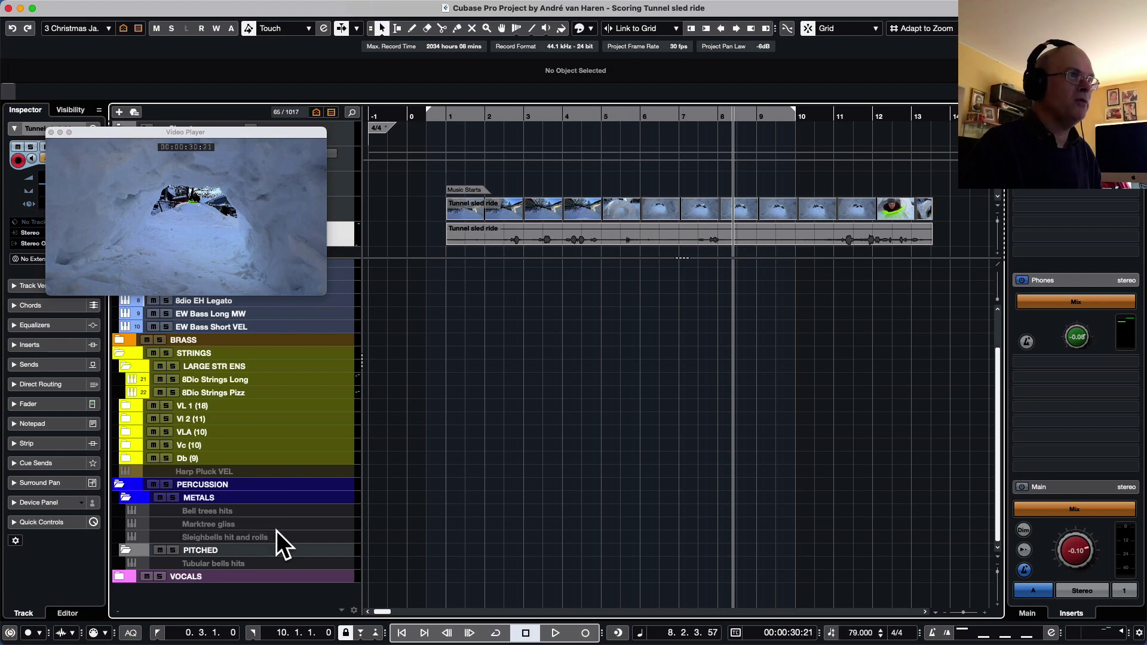
Step: Enable the disabled "Sleighbells hit and rolls" track and record a take on it from 0.3.1.0 to just past bar 5
left_click(307, 538)
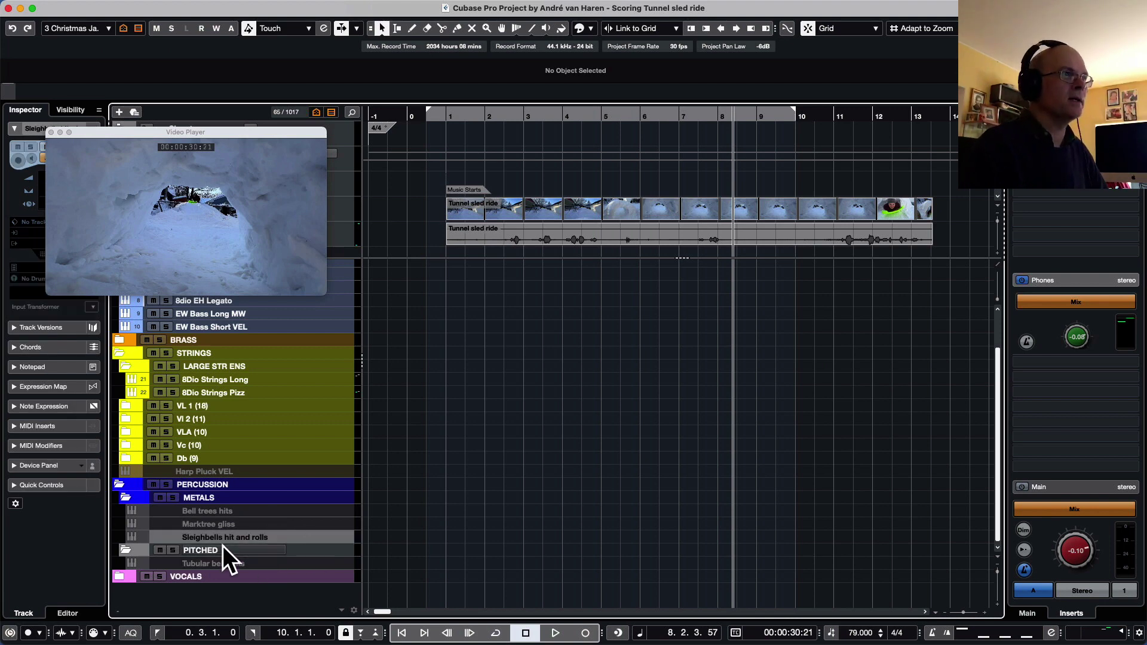
left_click(286, 533)
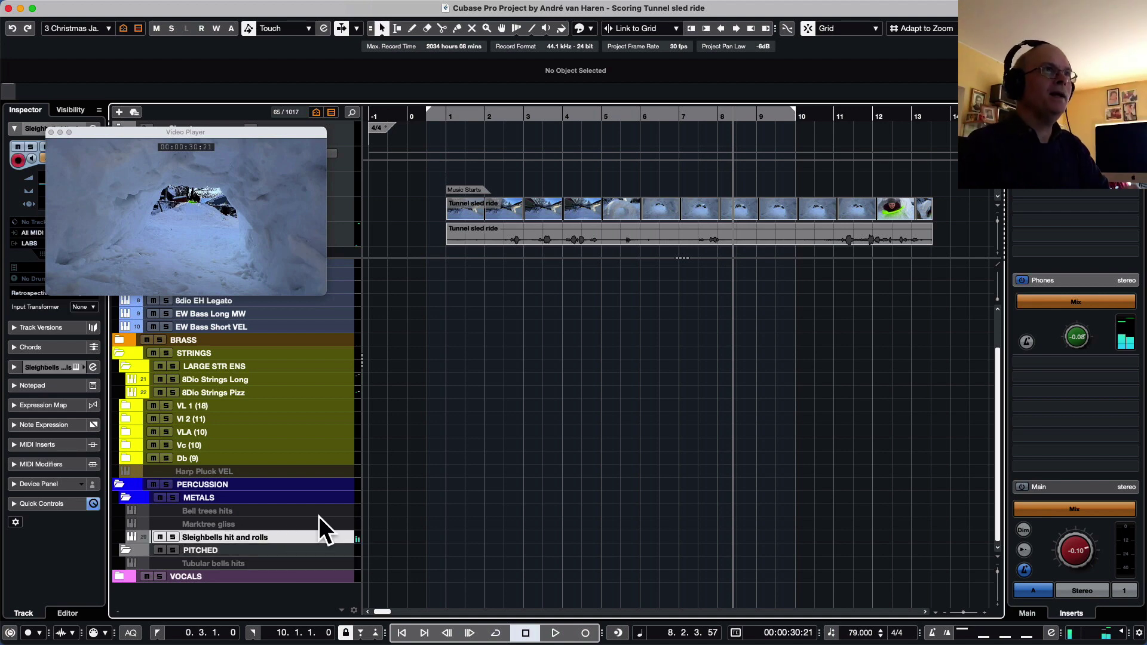
left_click(435, 116)
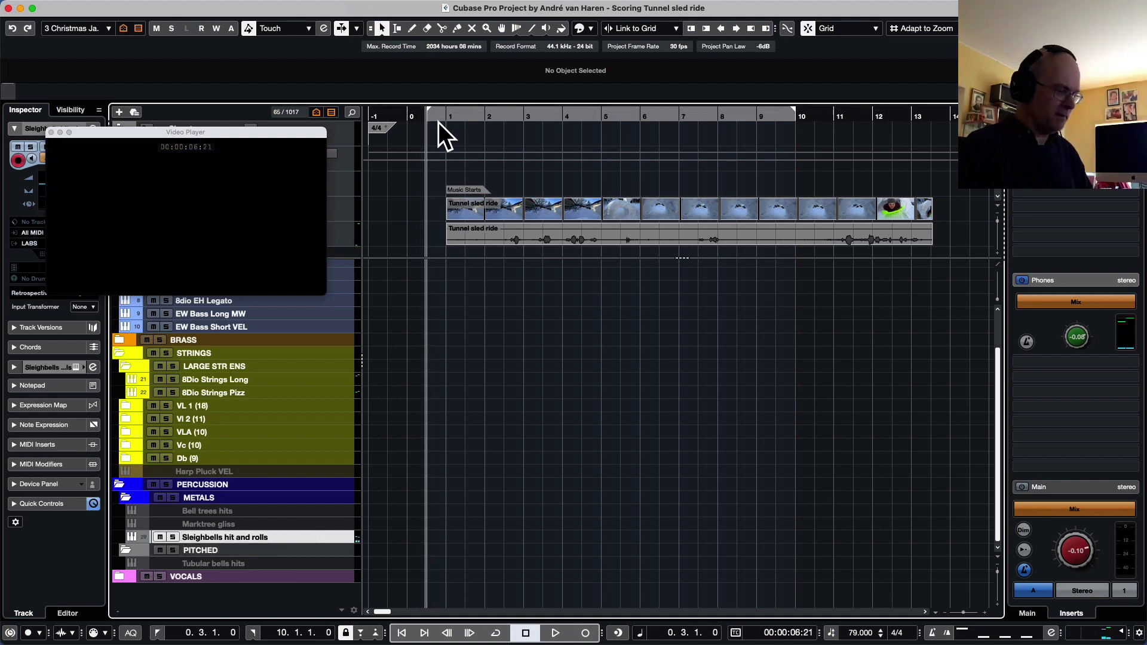
key("KP_Multiply")
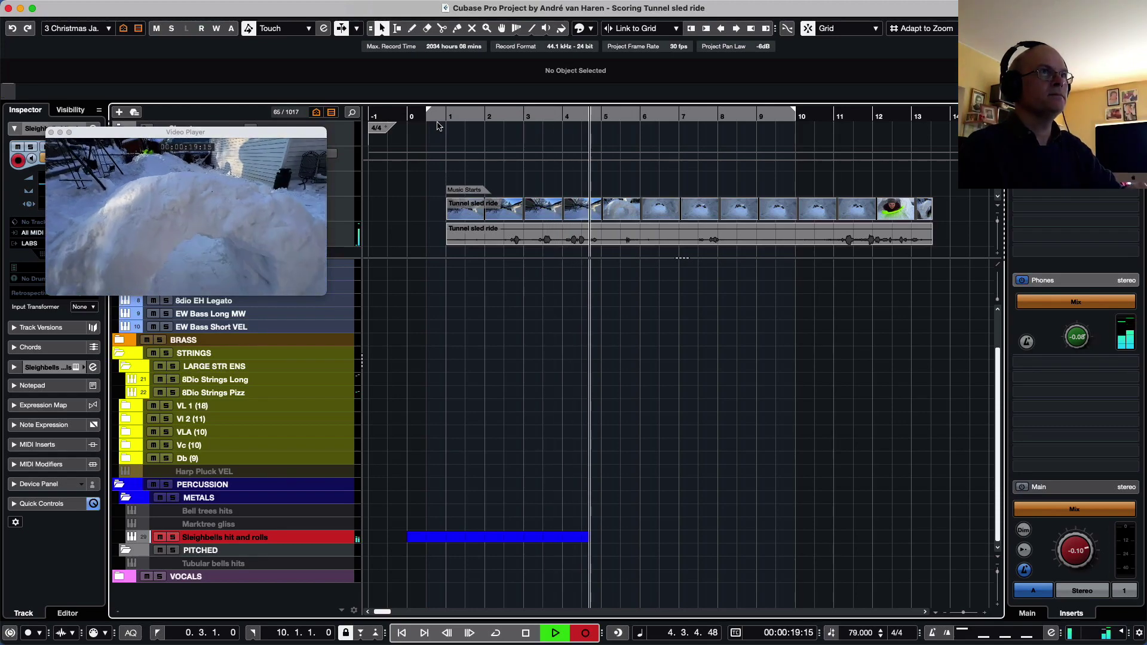
key("space")
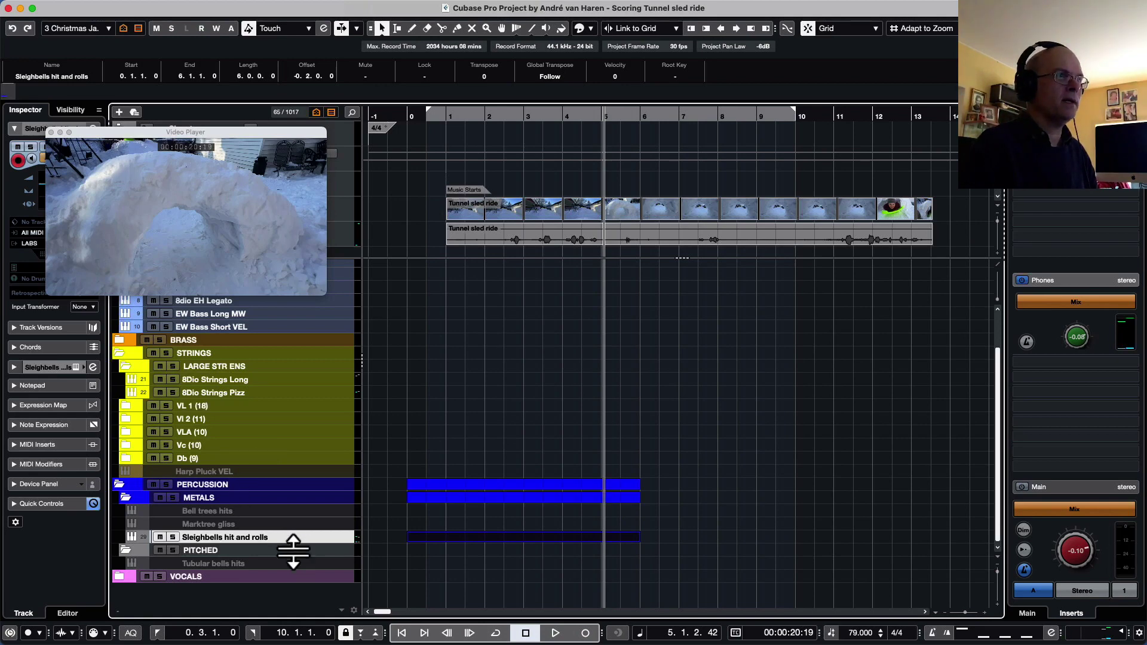
Step: Increase the height of the "Sleighbells hit and rolls" track and delete its recorded part
left_click_drag(292, 543, 291, 564)
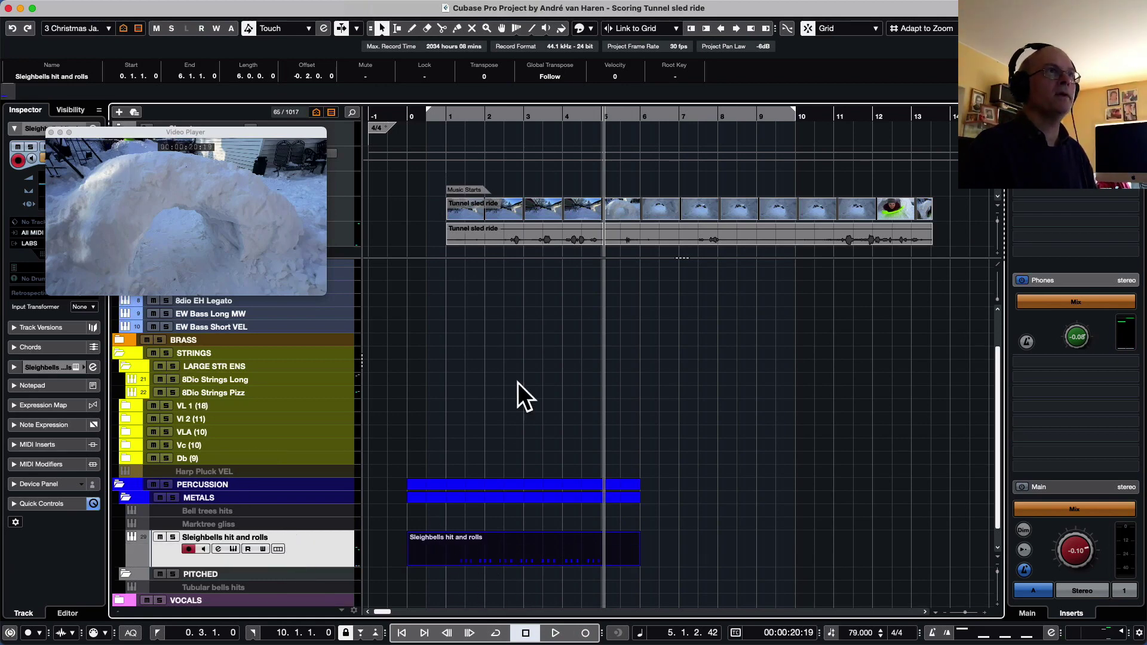
key("Delete")
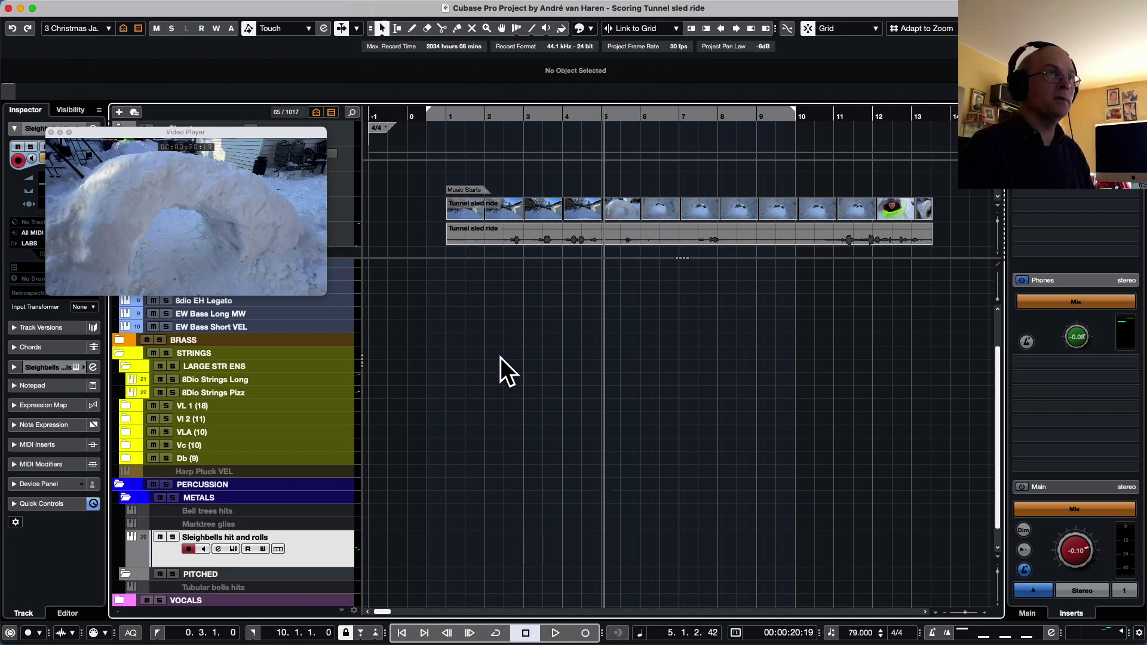
Step: Activate the metronome click and check its setup during a test recording on the sleighbells track from 0.3.1.0
left_click(426, 115)
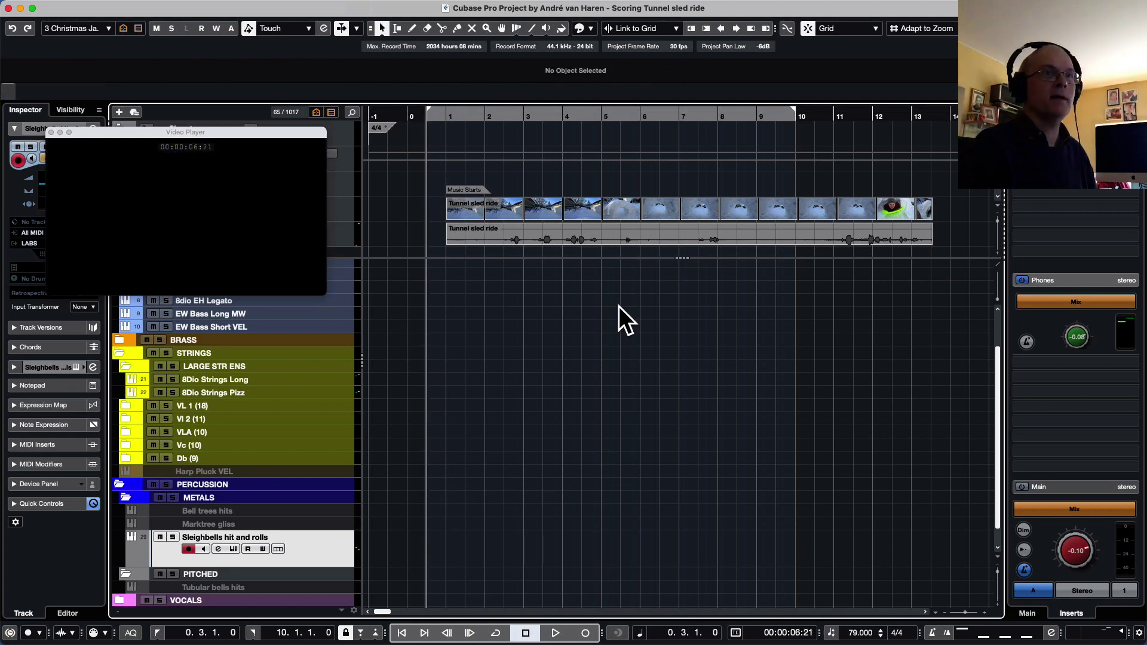
left_click(933, 633)
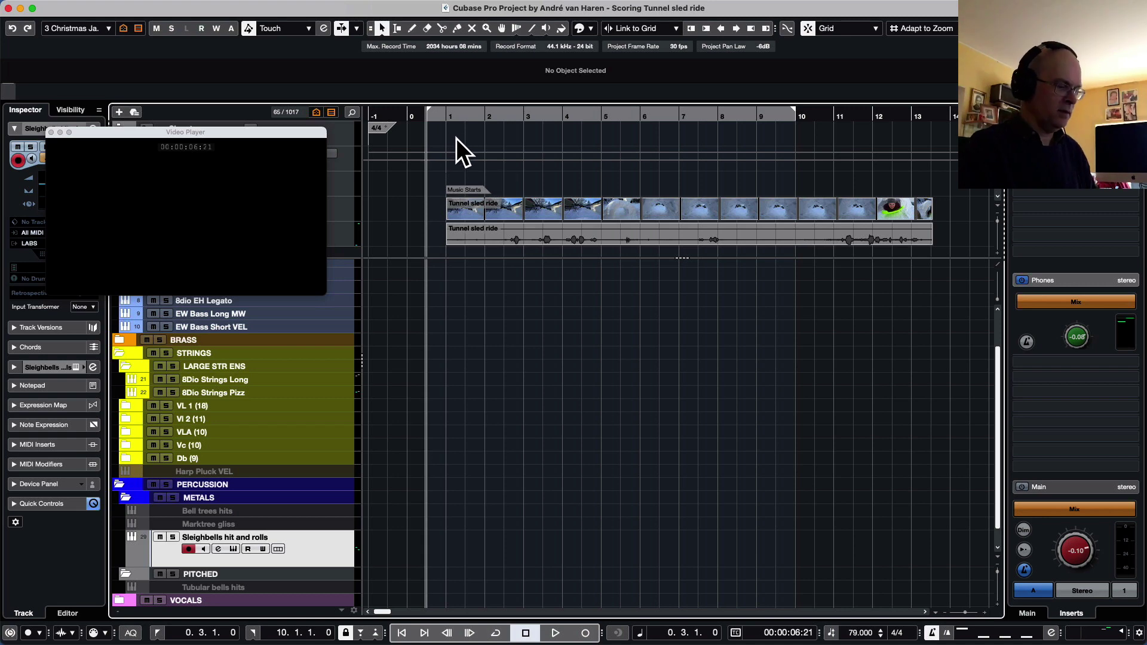
key("KP_Multiply")
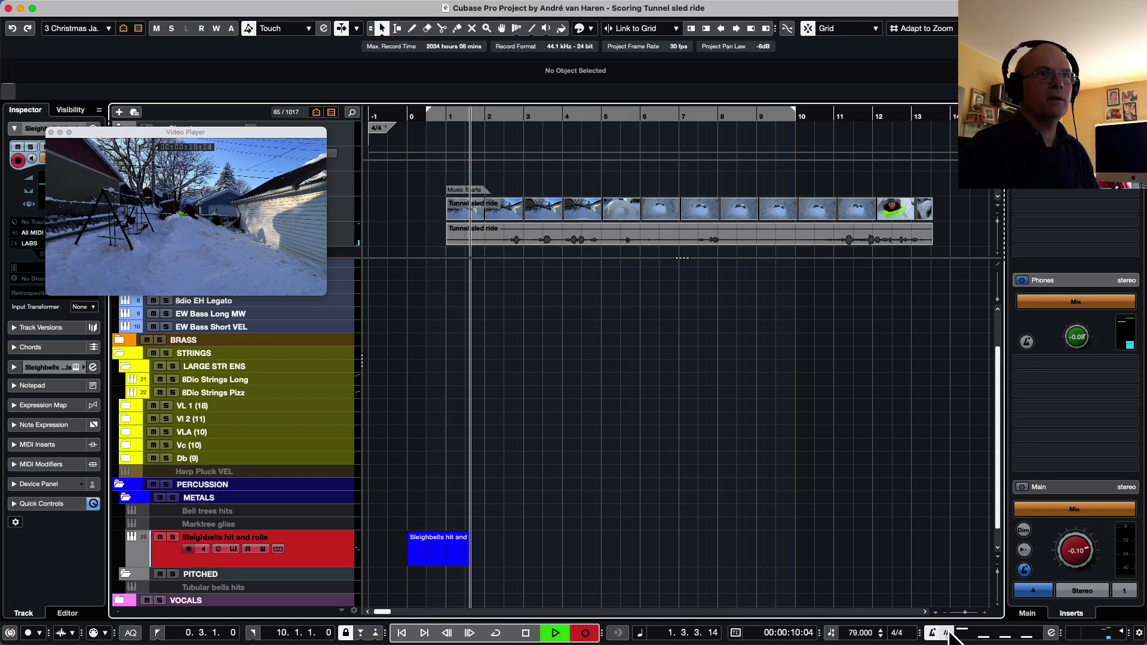
left_click(1070, 628)
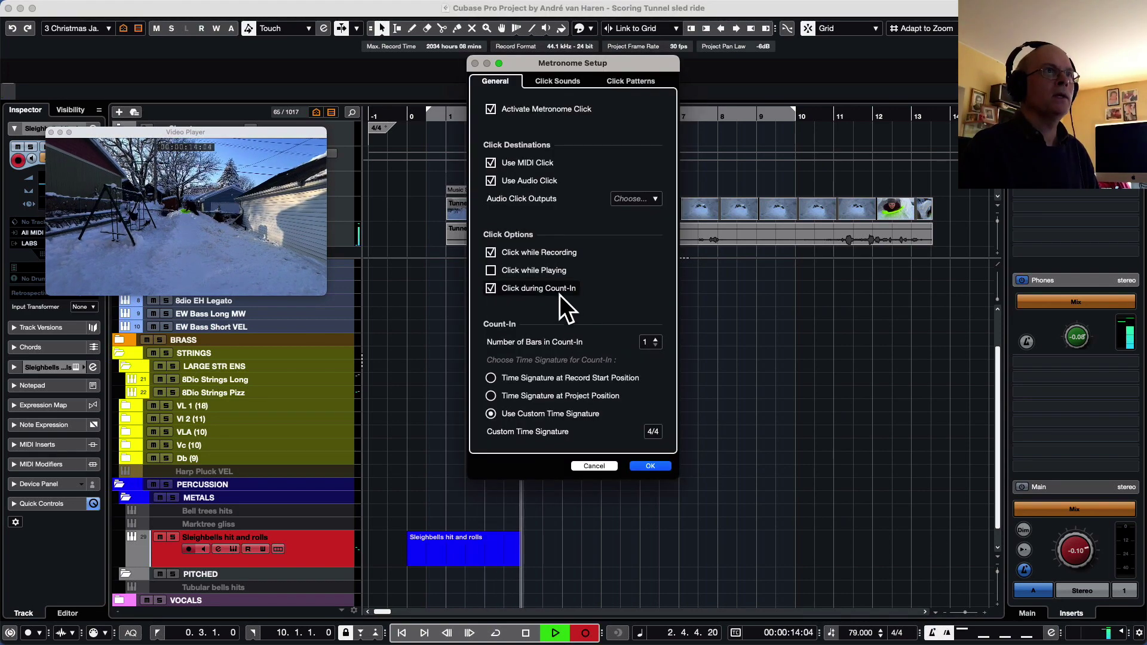
left_click(651, 465)
key("space")
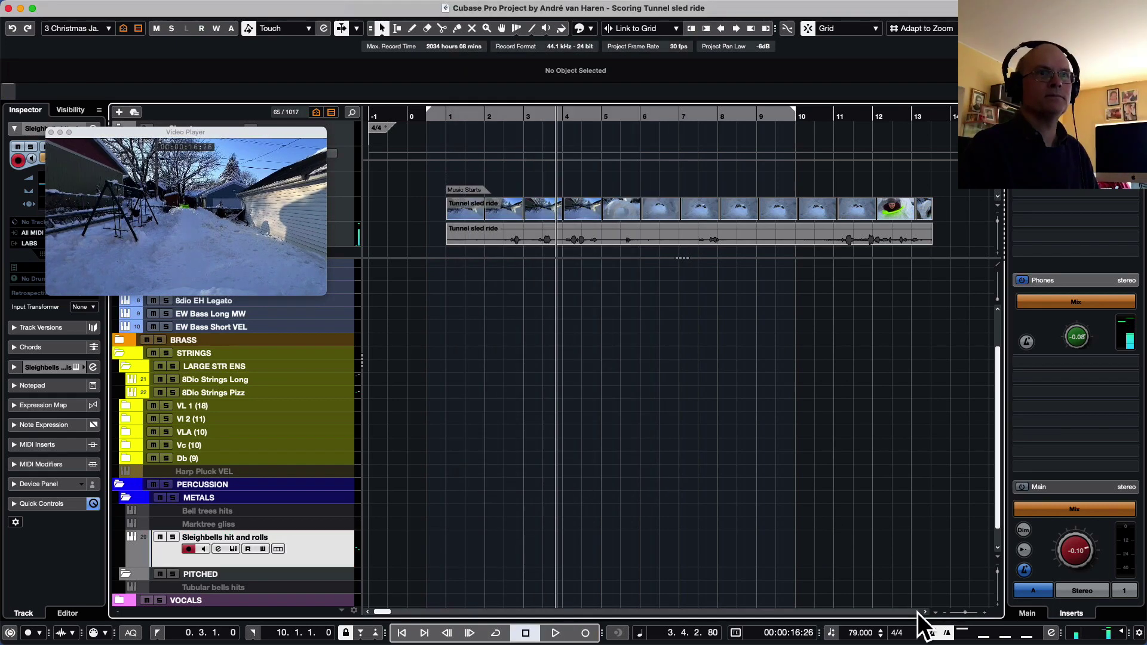
Step: Test-record the sleighbells track from bar 1 with the count-in, stopping and restarting the recording once
left_click(444, 112)
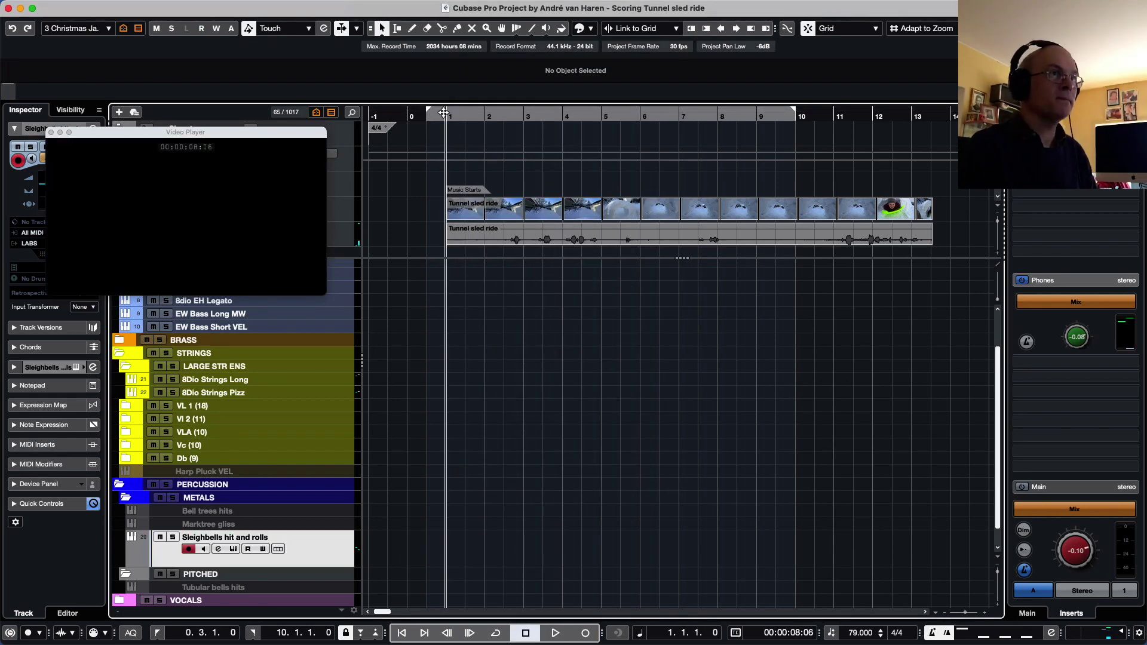
key("KP_Multiply")
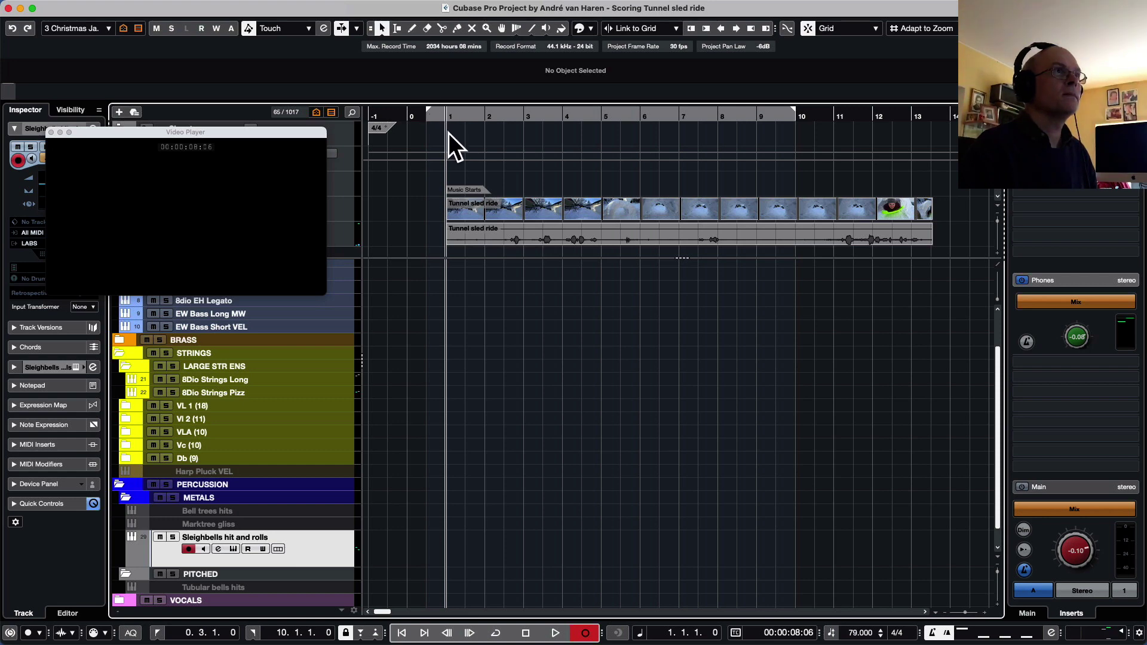
key("space")
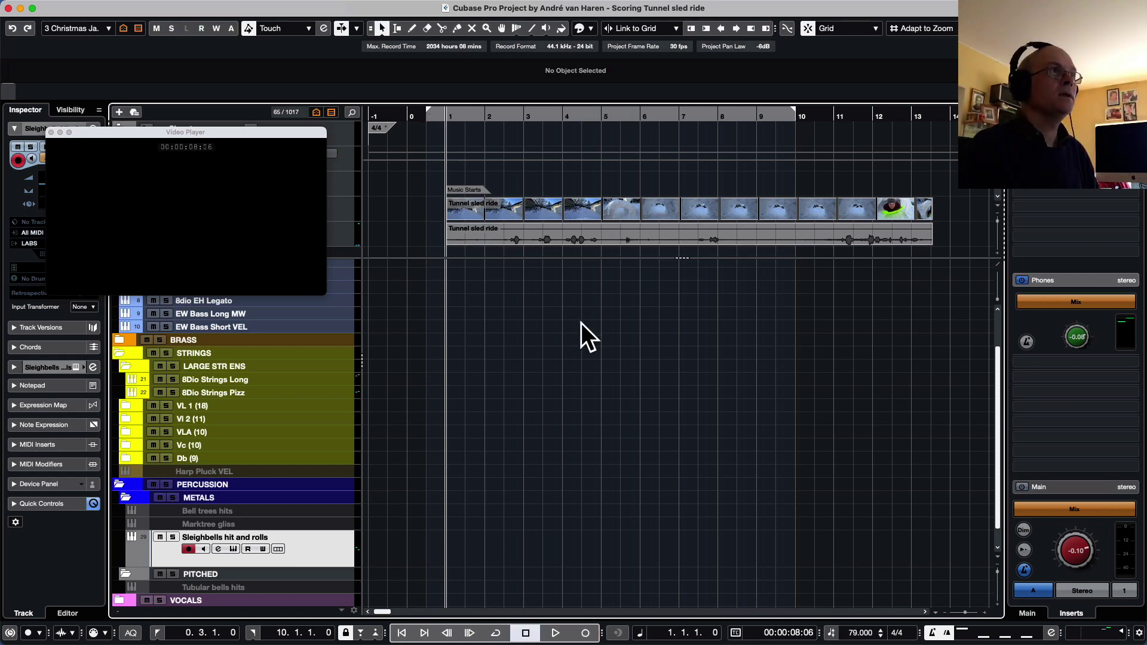
key("KP_Multiply")
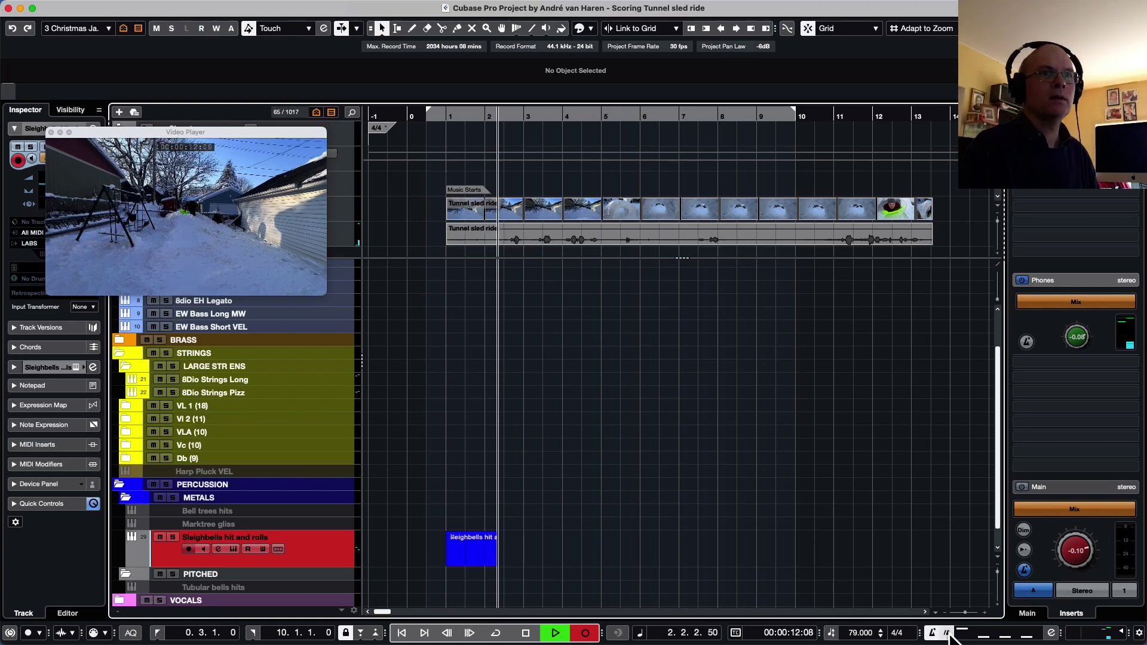
Step: Turn on Click during Count-In in the Metronome Setup and check the available audio click outputs
left_click(1051, 633)
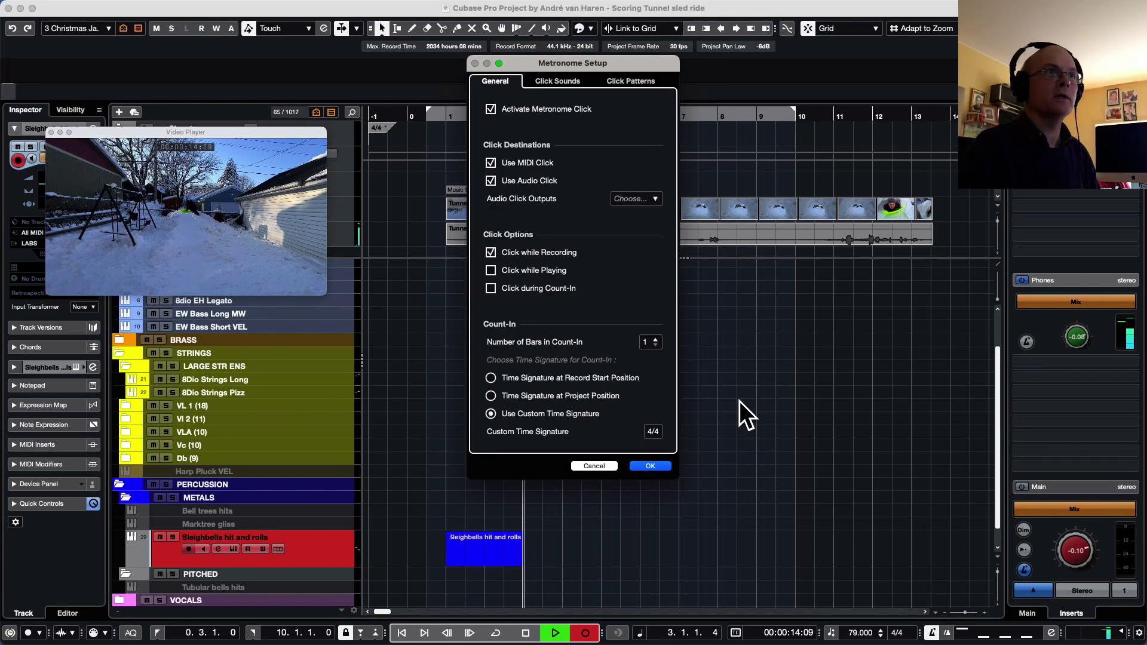
left_click(535, 289)
left_click(636, 199)
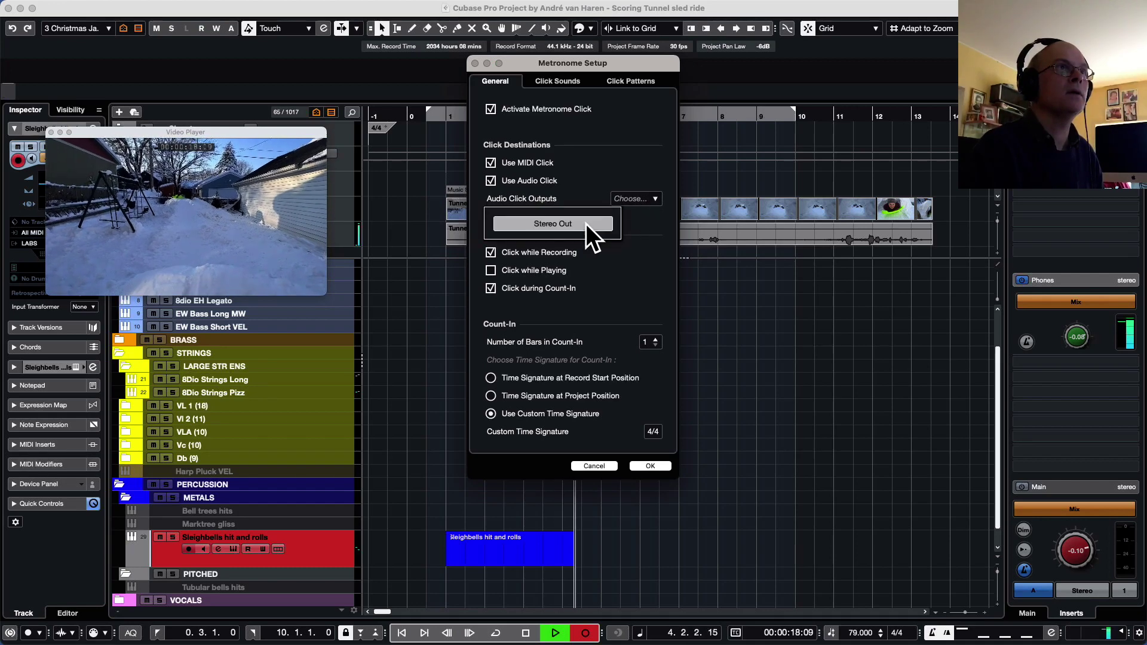
left_click(650, 299)
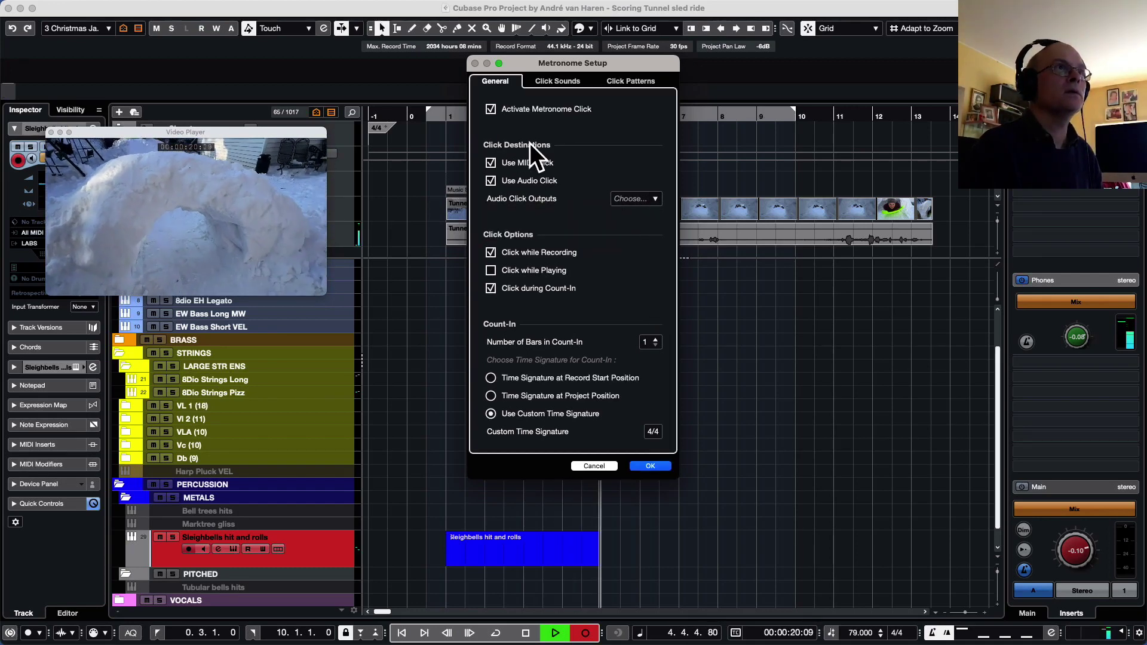
left_click(651, 465)
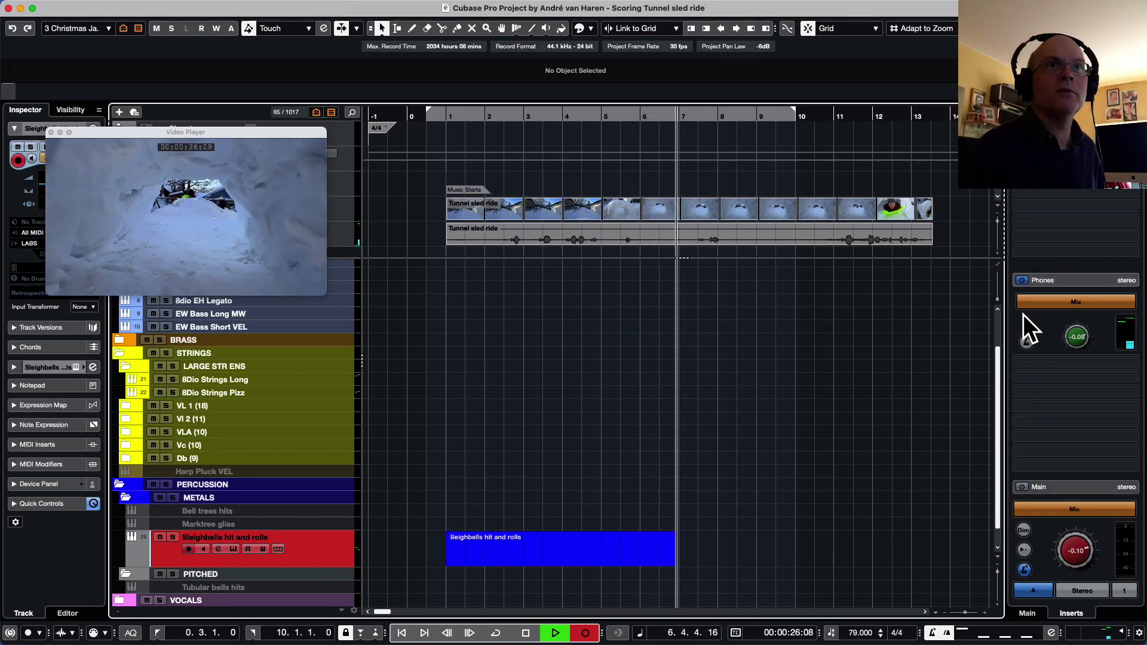
Step: Activate the click for the Control Room's Phones channel, lower the phones level to -6.65 and stop the test recording
left_click(1027, 341)
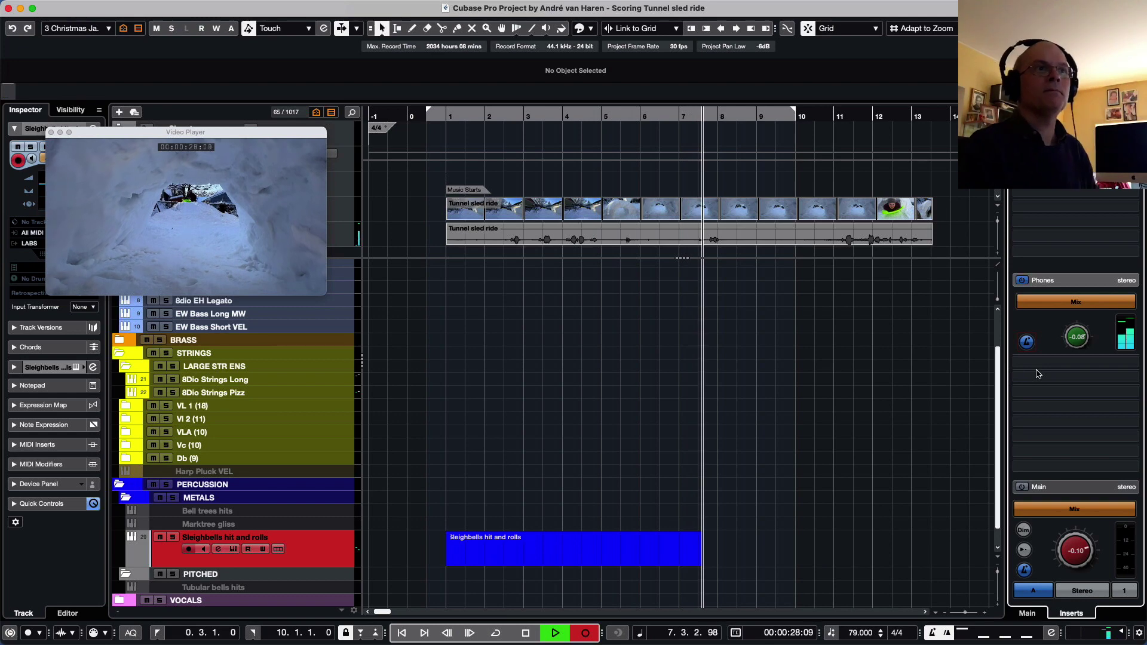
mouse_move(1035, 371)
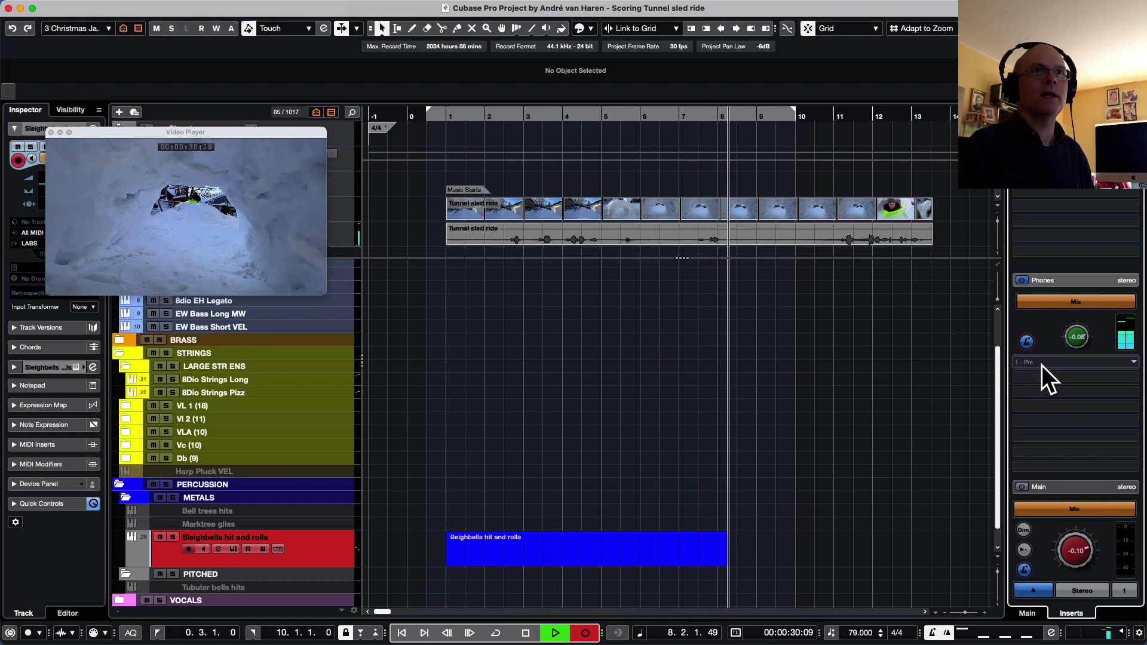
left_click_drag(1086, 339, 1048, 294)
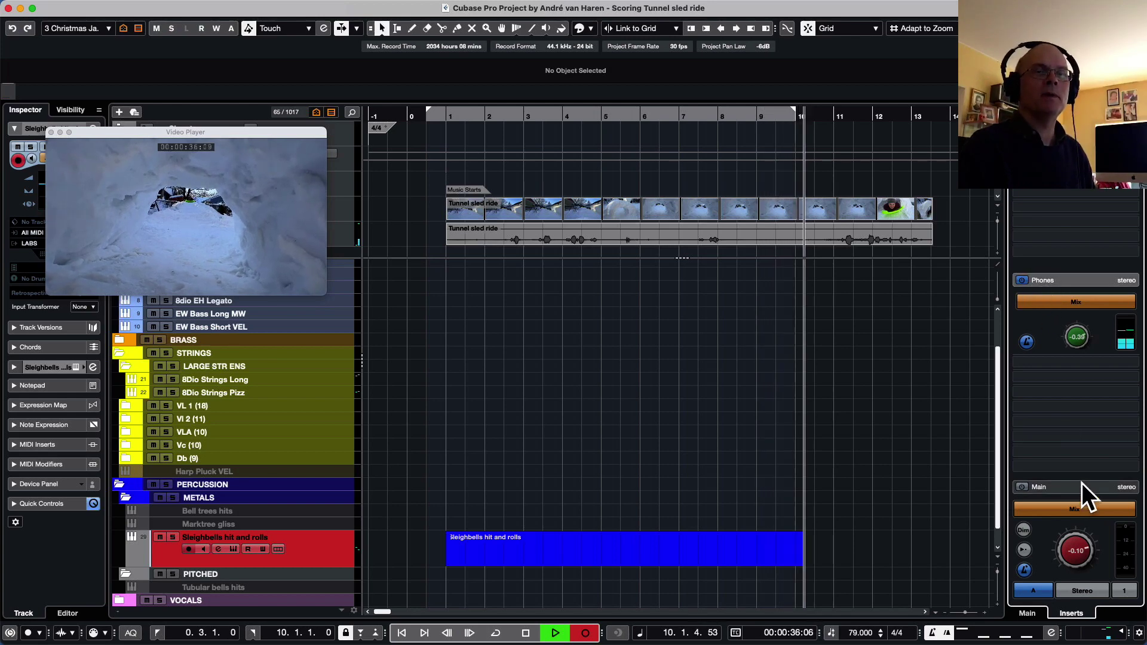
left_click(1025, 487)
left_click(1025, 487)
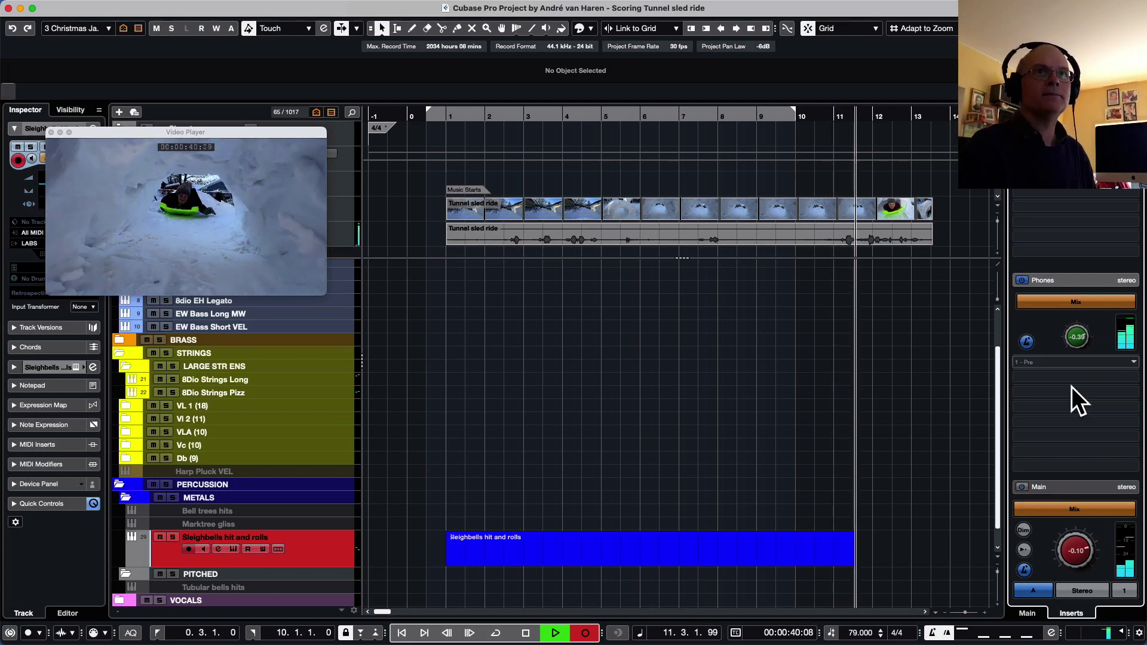
key("space")
scroll(1077, 338, "down", 10)
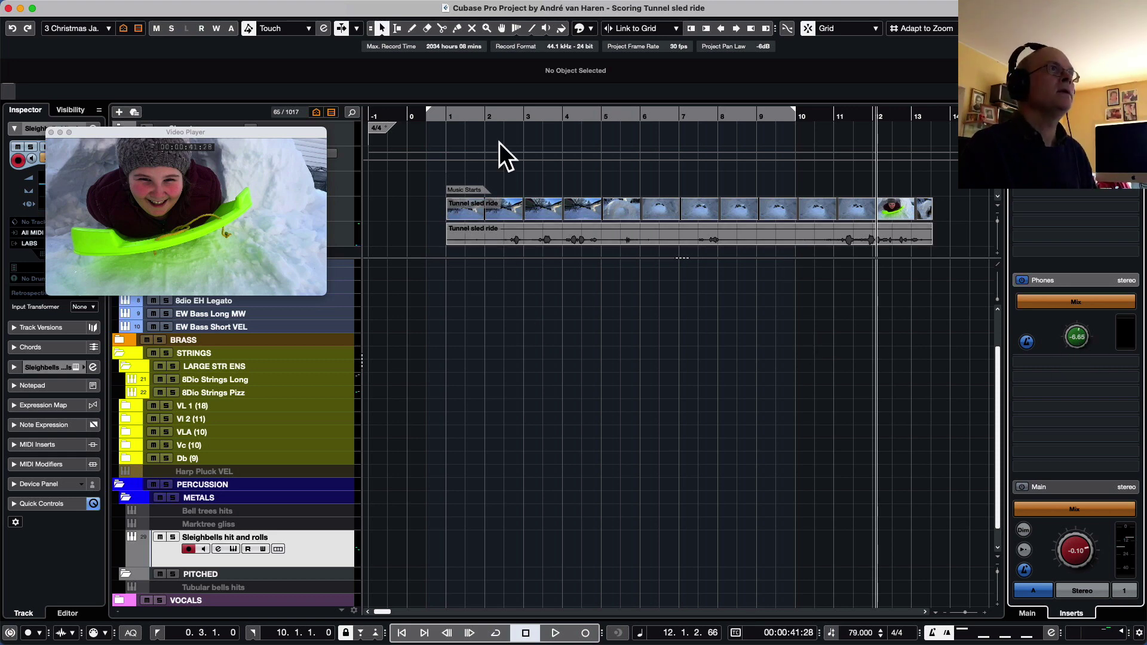
Step: Record a new sleighbells take from 0.3.1.0, stopping just before bar 5
left_click(429, 116)
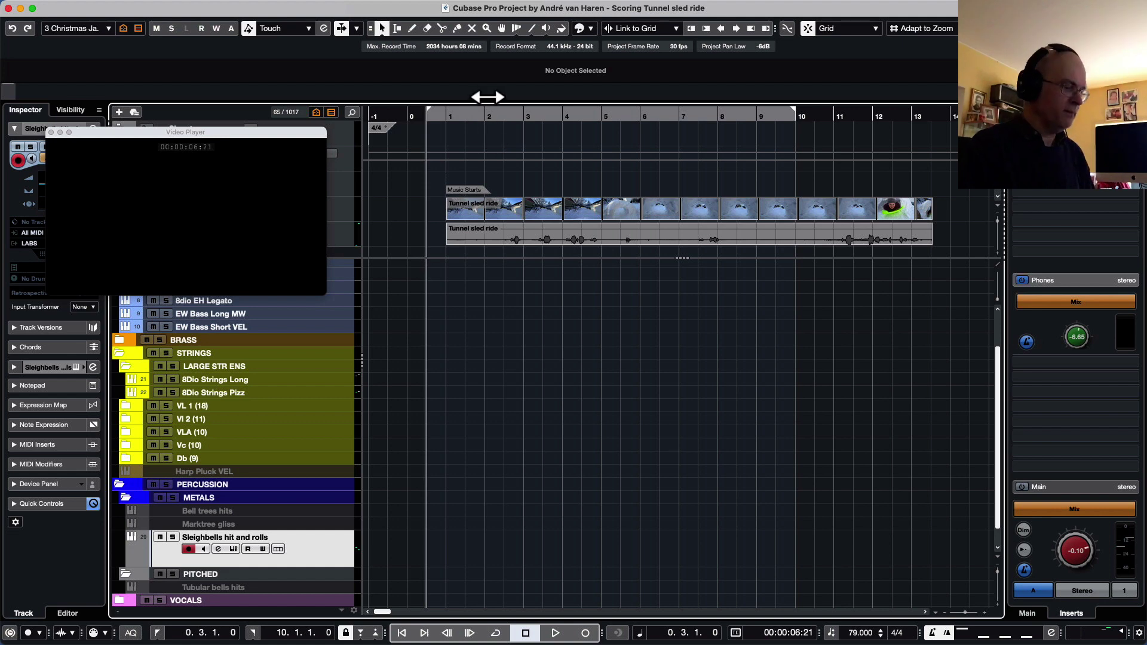
key("KP_Multiply")
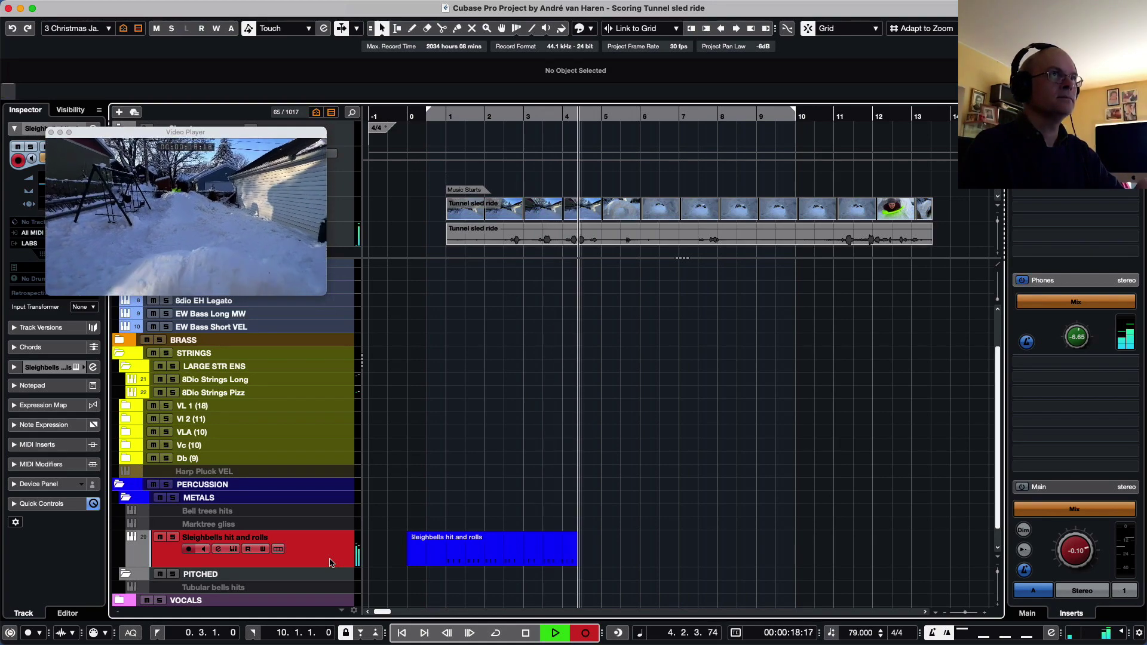
key("space")
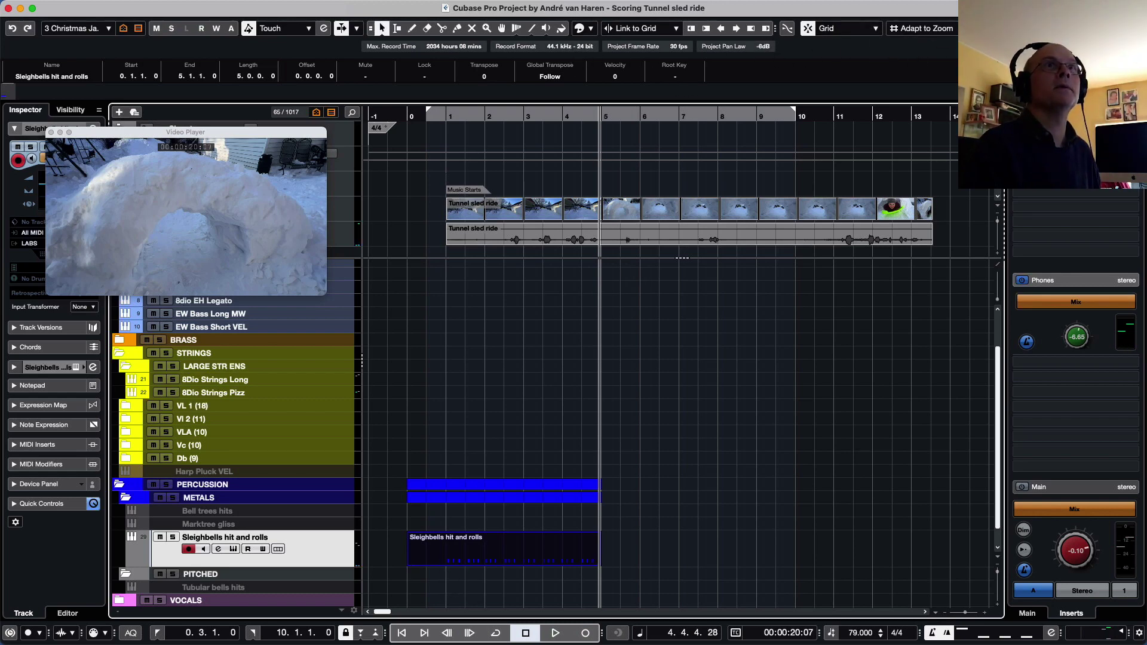
Step: Hide the Video Player briefly and review the quantize presets for the recorded sleighbells part
key("F8")
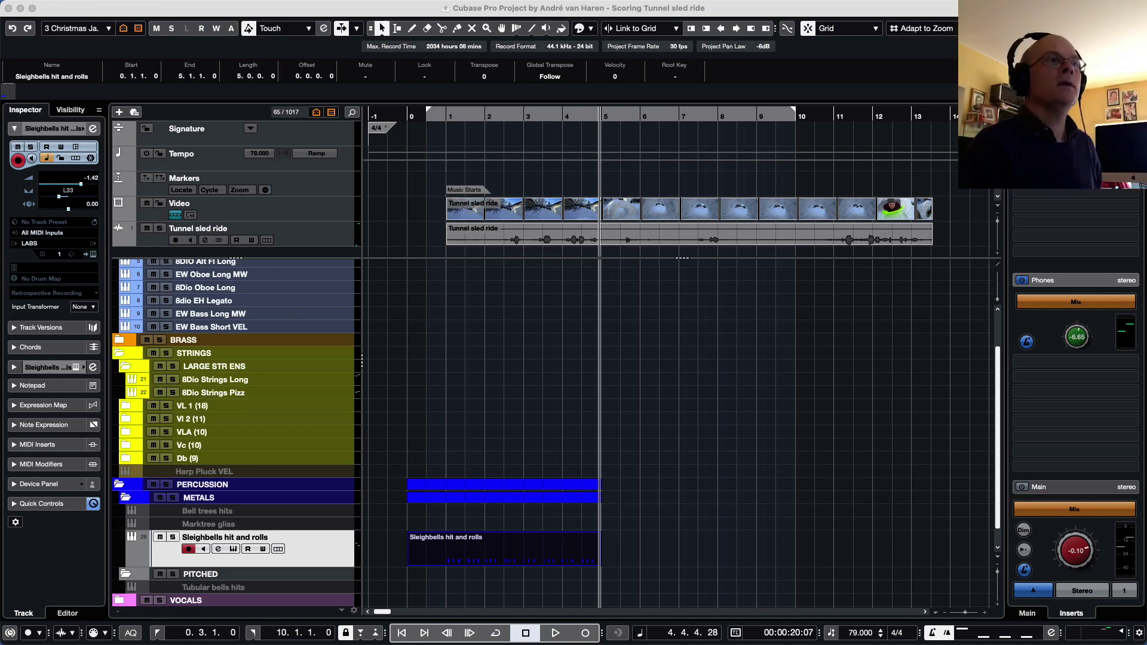
left_click(1015, 28)
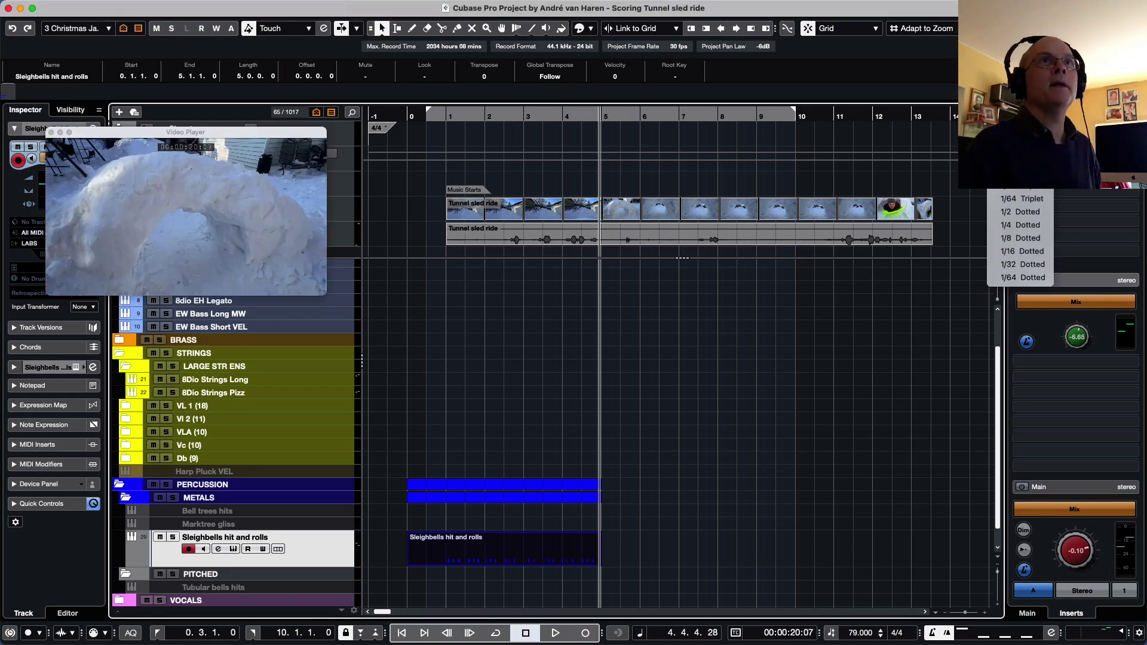
key("Escape")
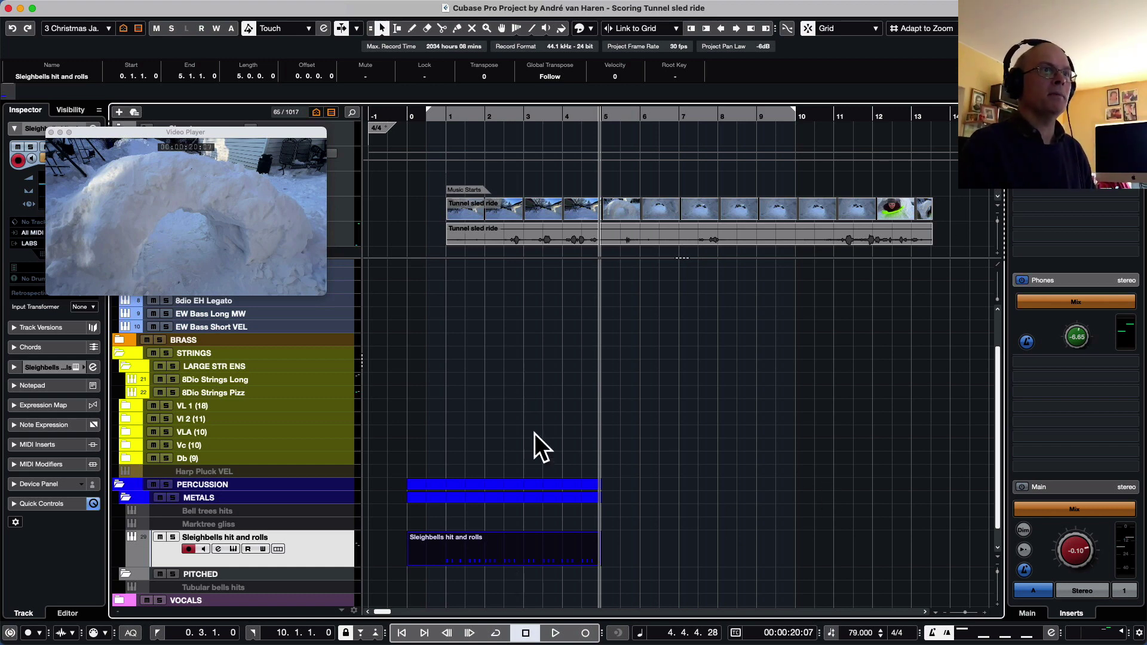
Step: Trim the start of the sleighbells part to bar 1 and duplicate it twice to fill the track up to bar 13
left_click_drag(410, 559, 448, 559)
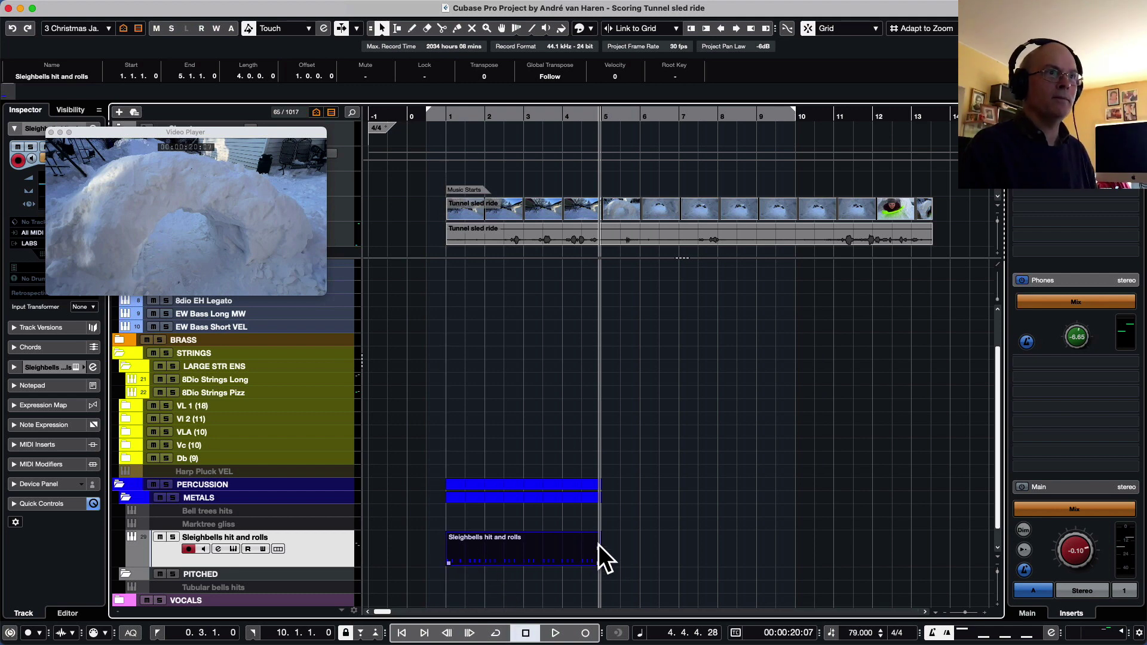
left_click_drag(598, 544, 703, 547)
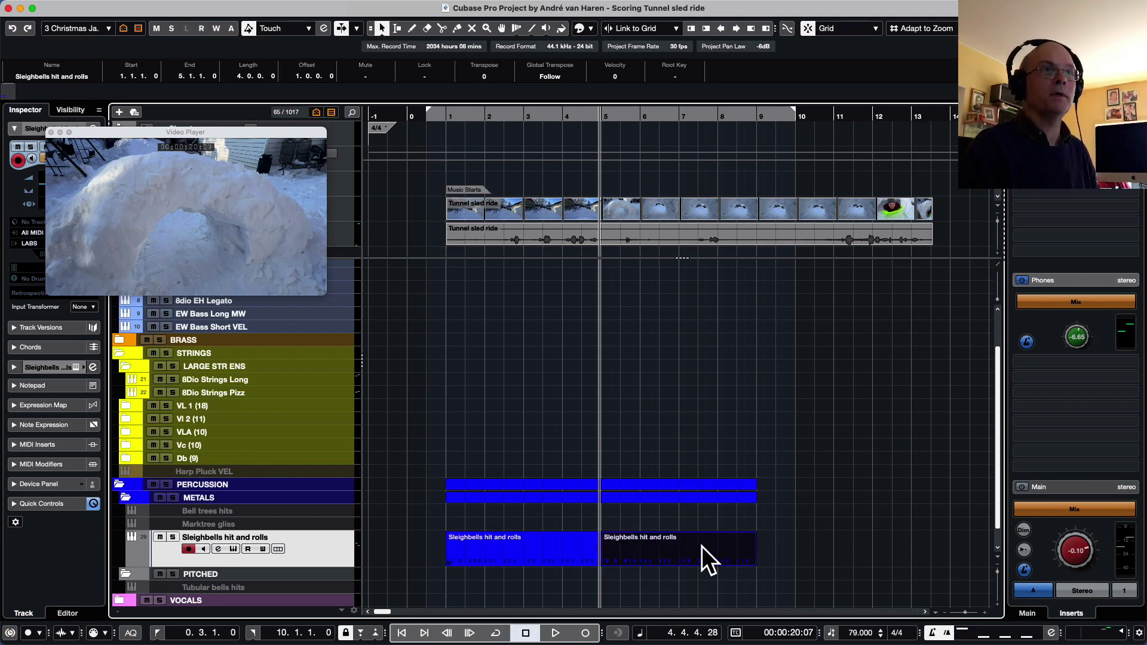
key("super+d")
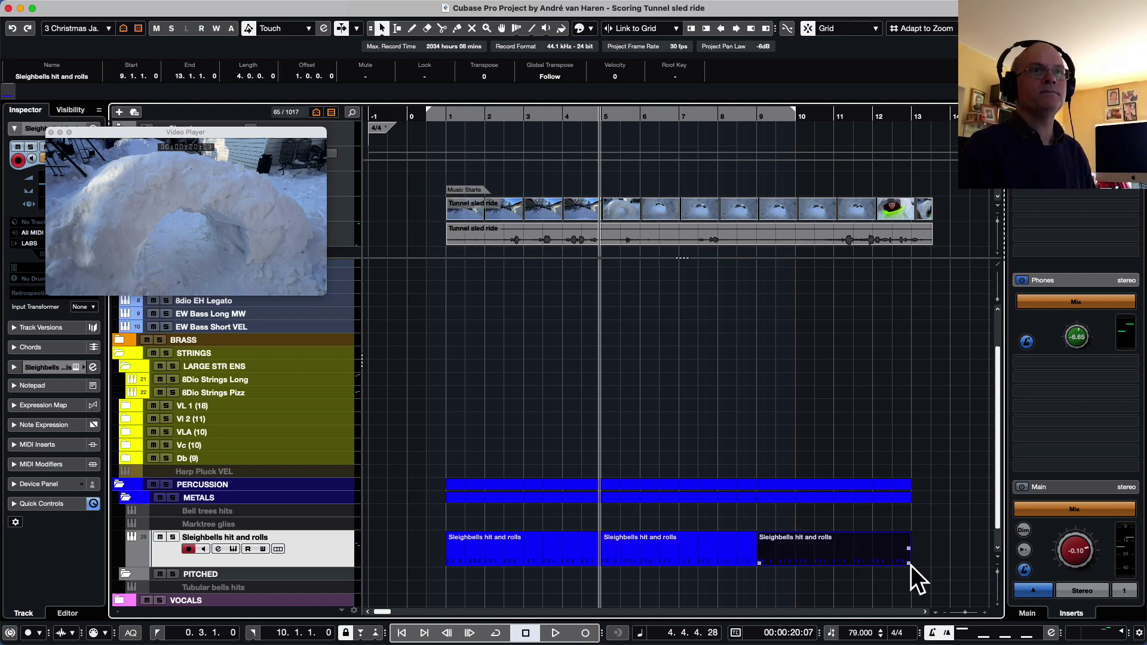
Step: Play back the duplicated sleighbells part against the video from shortly after bar 2 and stop around bar 4
left_click(495, 121)
key("space")
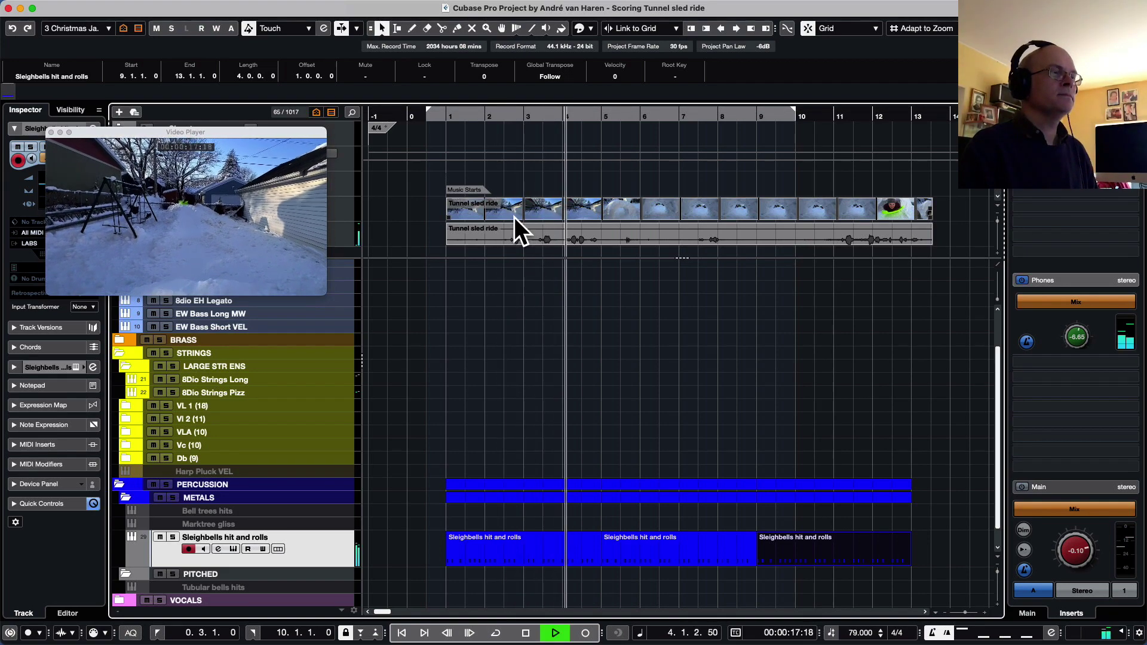
key("space")
Step: Reduce the sleighbells track's height, and enable and enlarge the disabled Tubular bells hits track in the PITCHED folder
left_click_drag(313, 568, 308, 550)
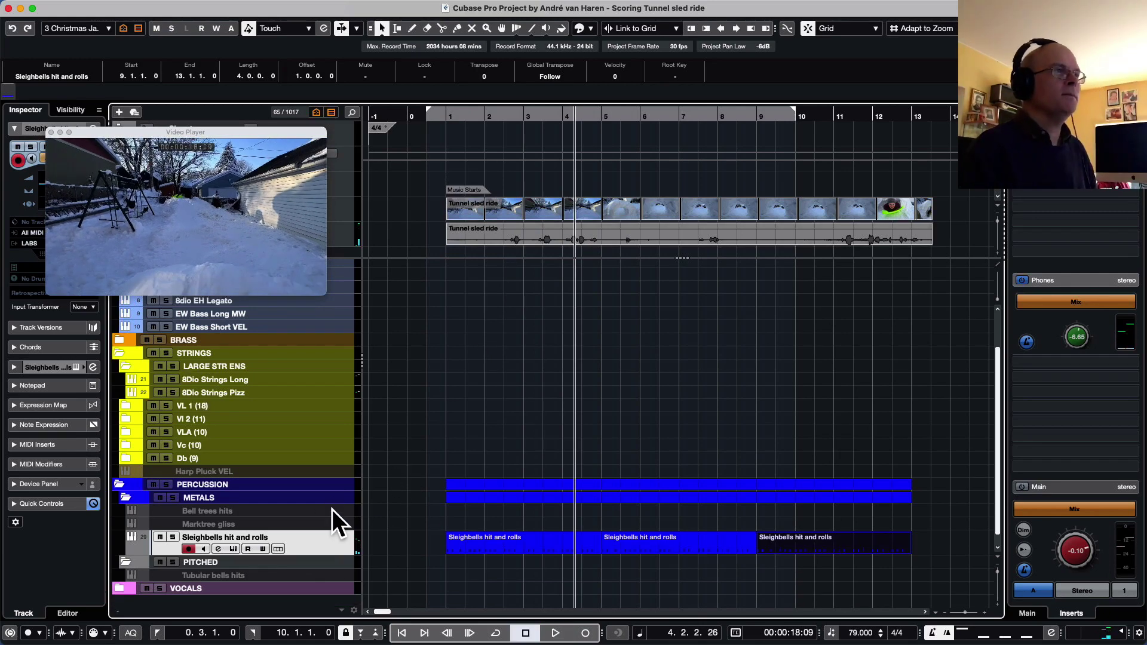
left_click(317, 575)
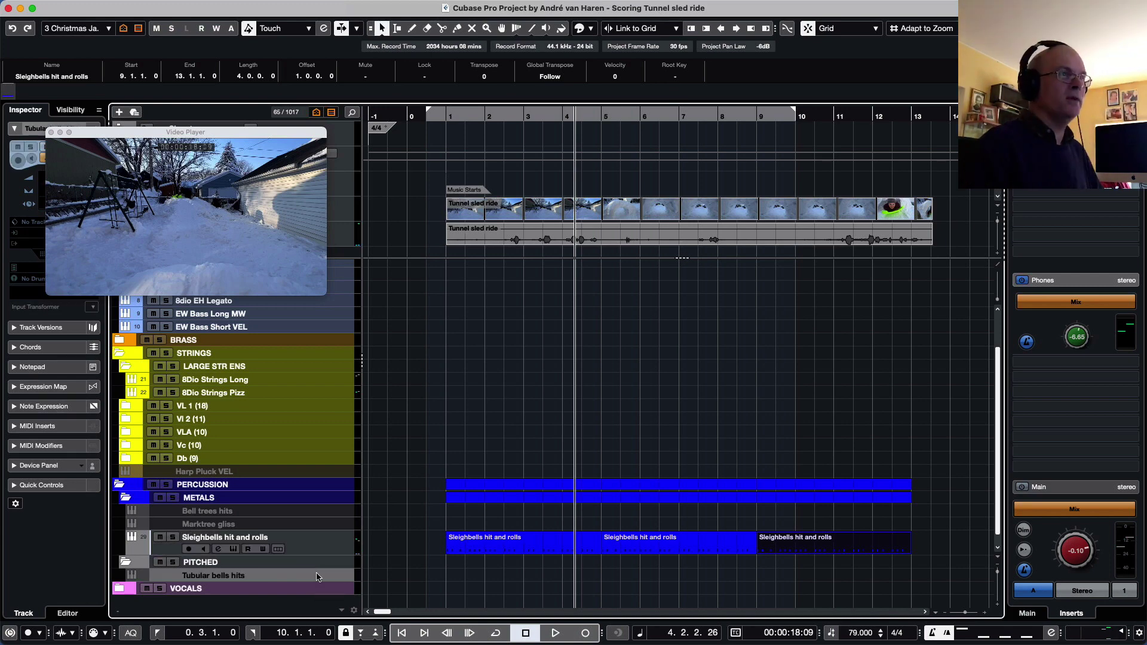
left_click_drag(318, 581, 316, 592)
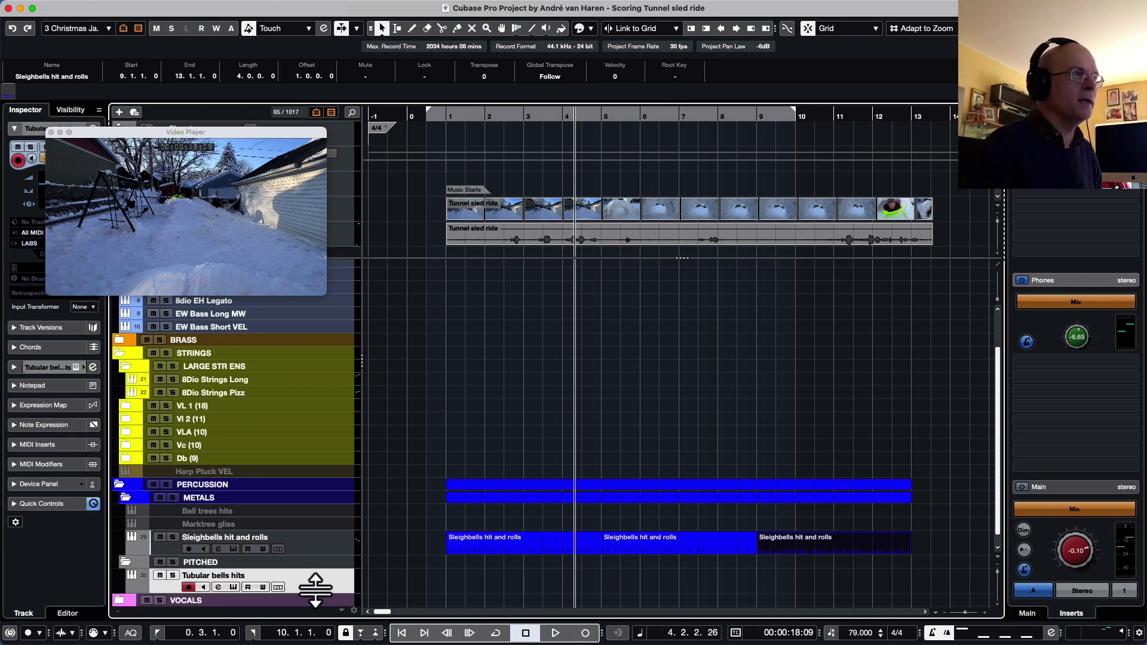
scroll(313, 546, "down", 1)
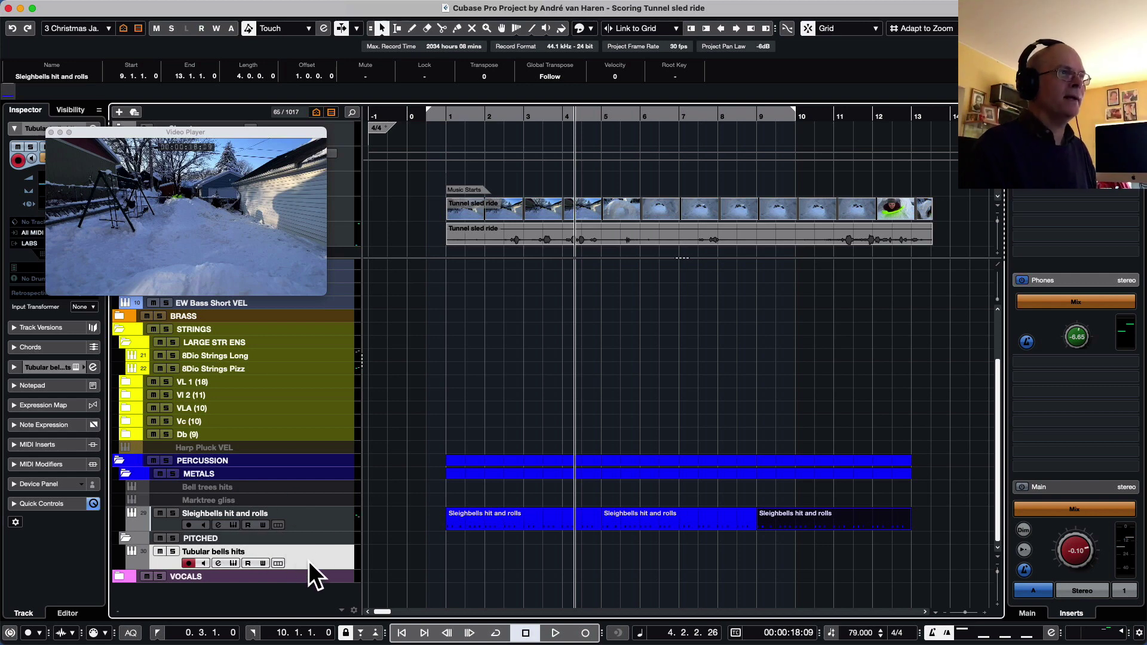
right_click(310, 561)
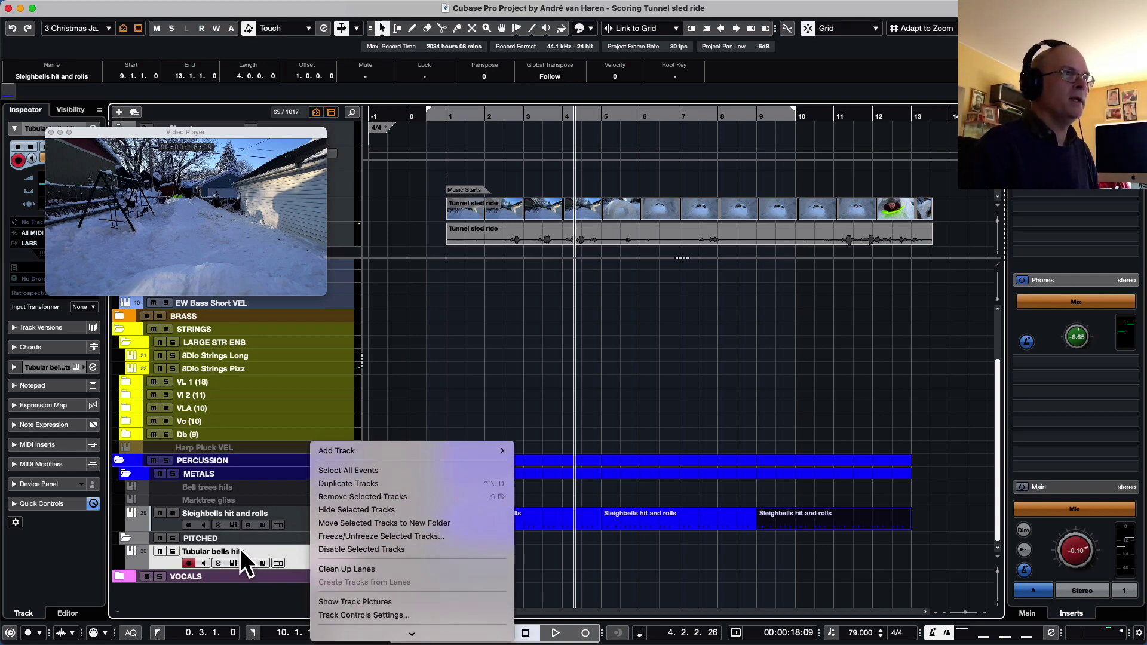
left_click(295, 560)
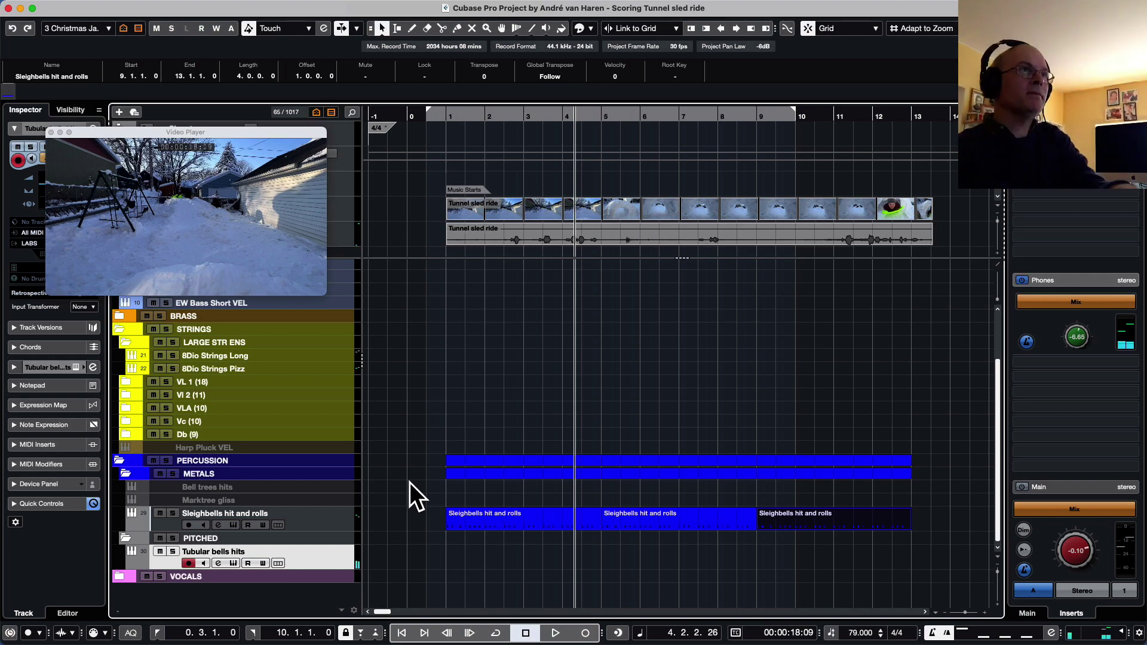
Step: Open the Spitfire instrument of the Tubular bells hits track, check which parameters its large knob can control, and close it
left_click(235, 562)
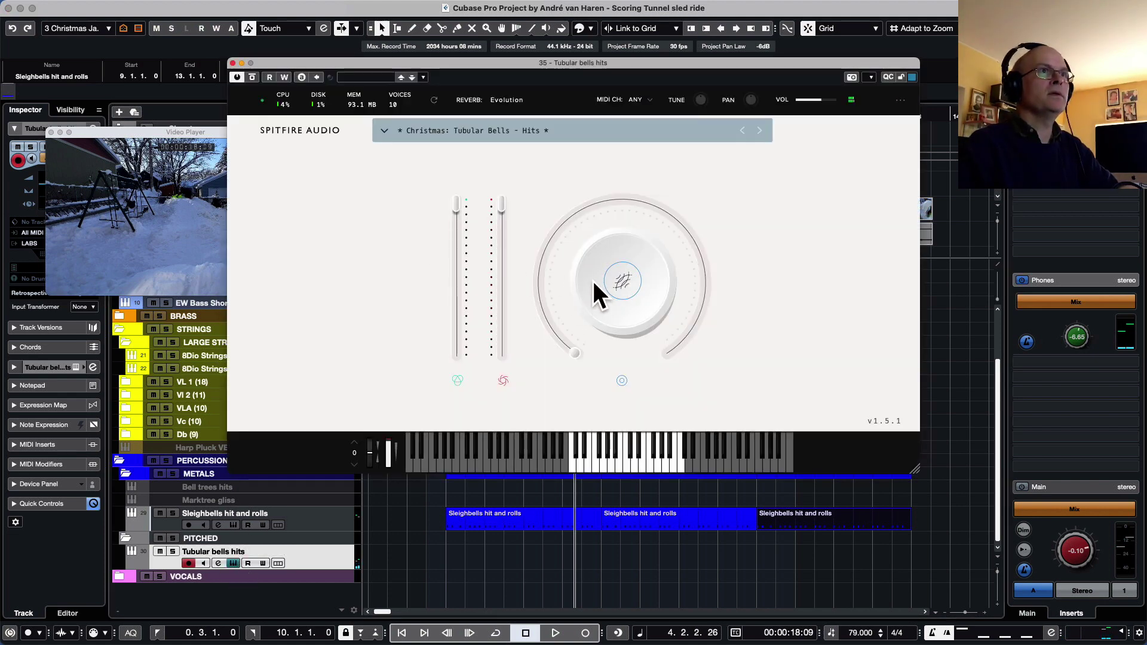
left_click(622, 280)
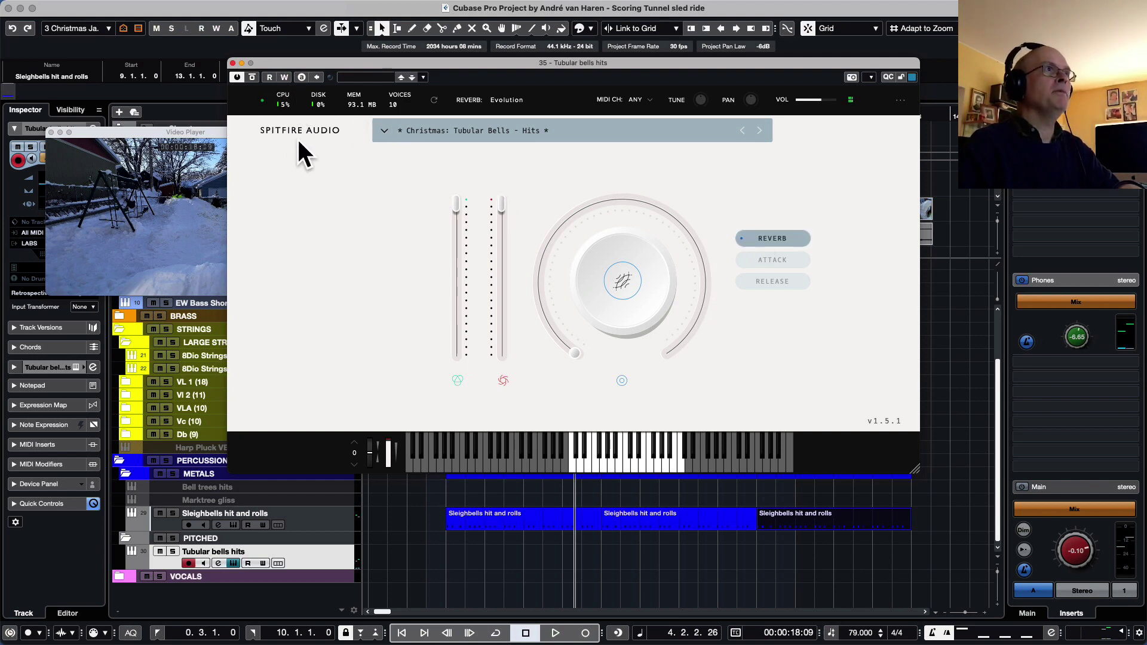
left_click(233, 62)
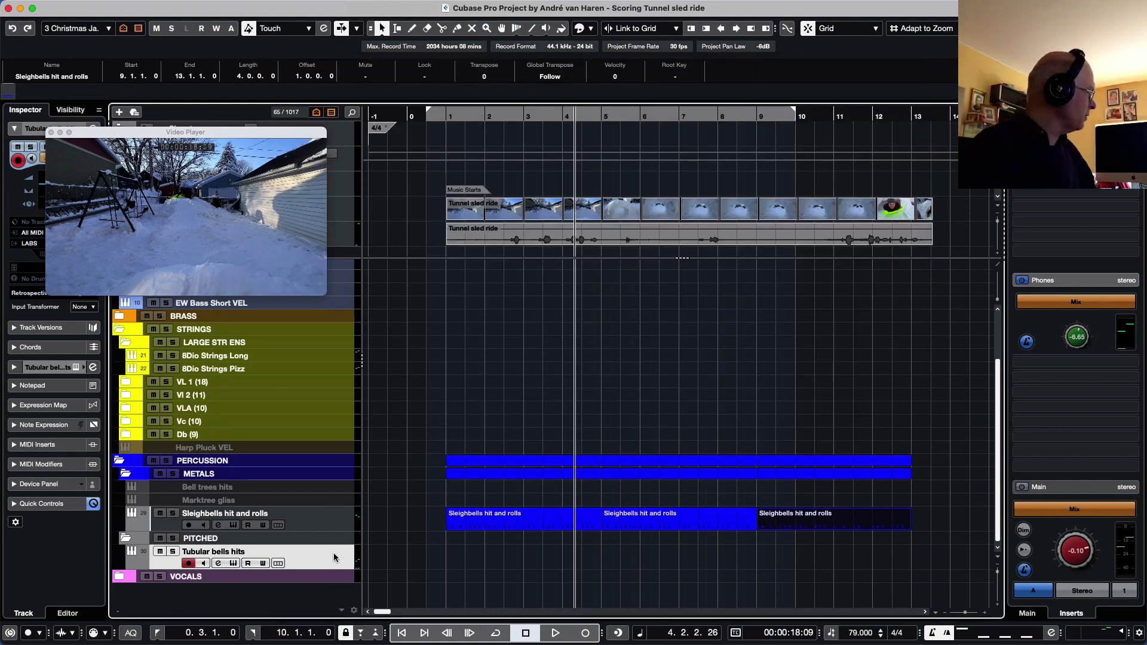
Step: Open the MixConsole and rearrange it and the Video Player to bring the Tubular bells hits channel strip fully into view
key("F3")
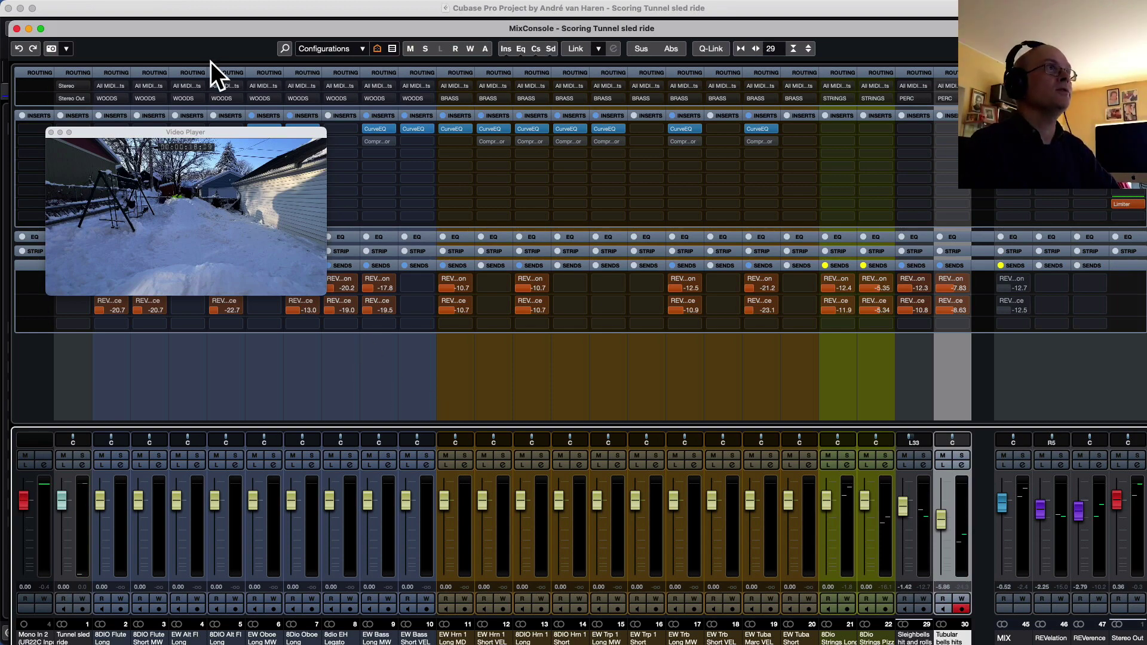
left_click_drag(206, 31, 203, 6)
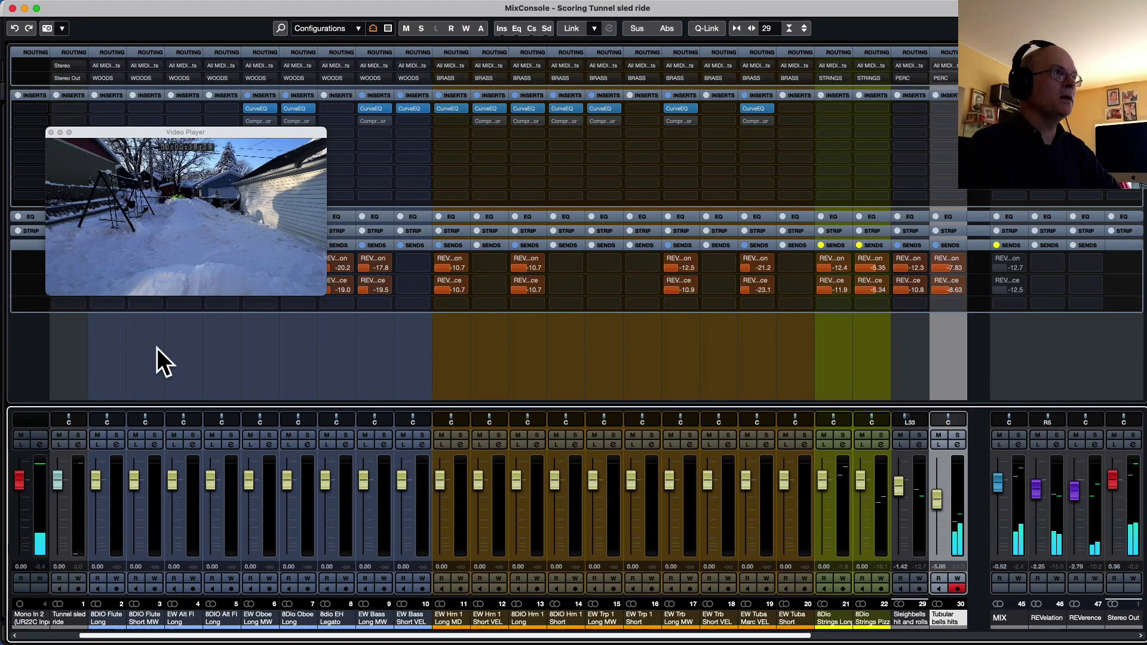
left_click_drag(134, 132, 246, 33)
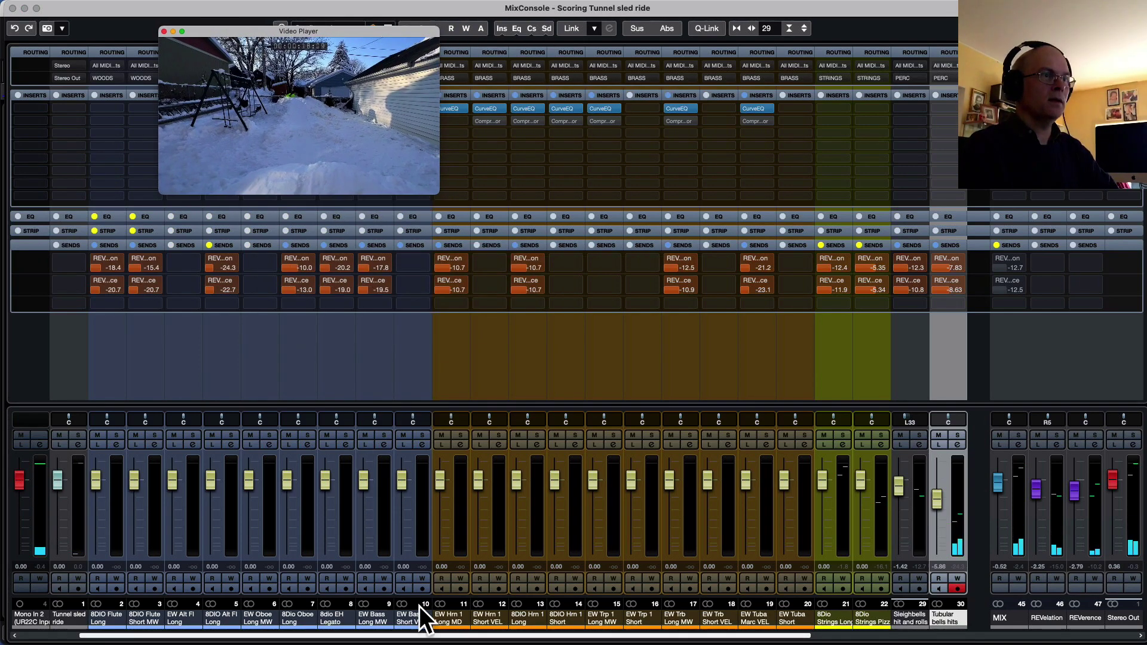
left_click_drag(424, 636, 650, 642)
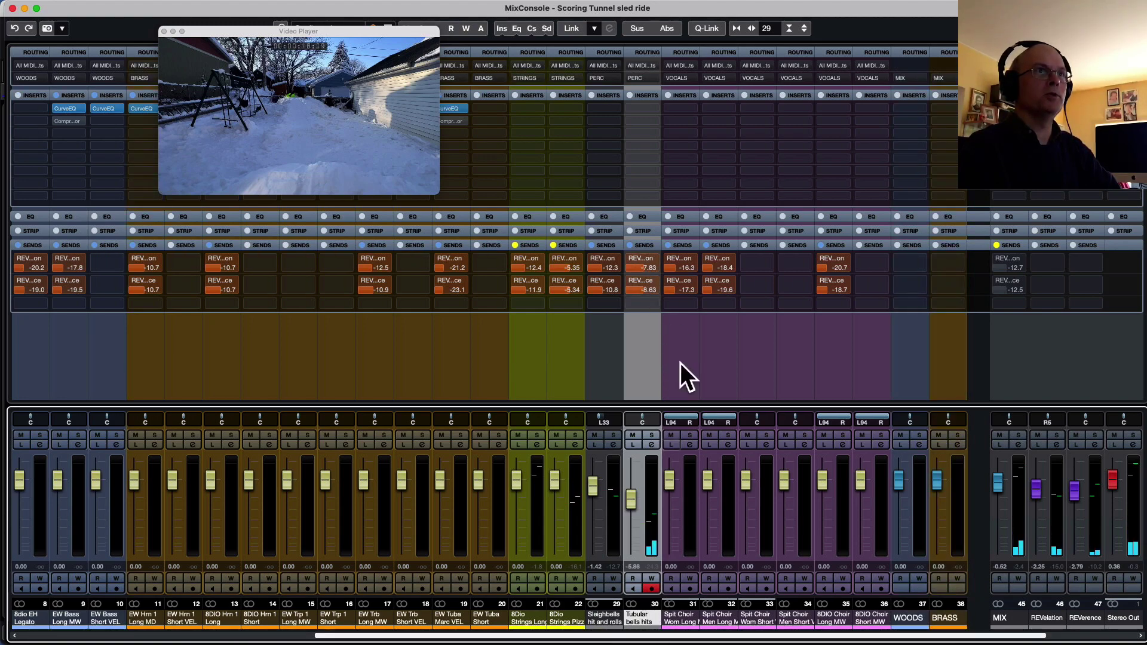
Step: Lower the Tubular bells hits sends to -35.4 for REVelation and -26.5 for REVerence, and bypass the channel's sends
left_click_drag(640, 270, 591, 263)
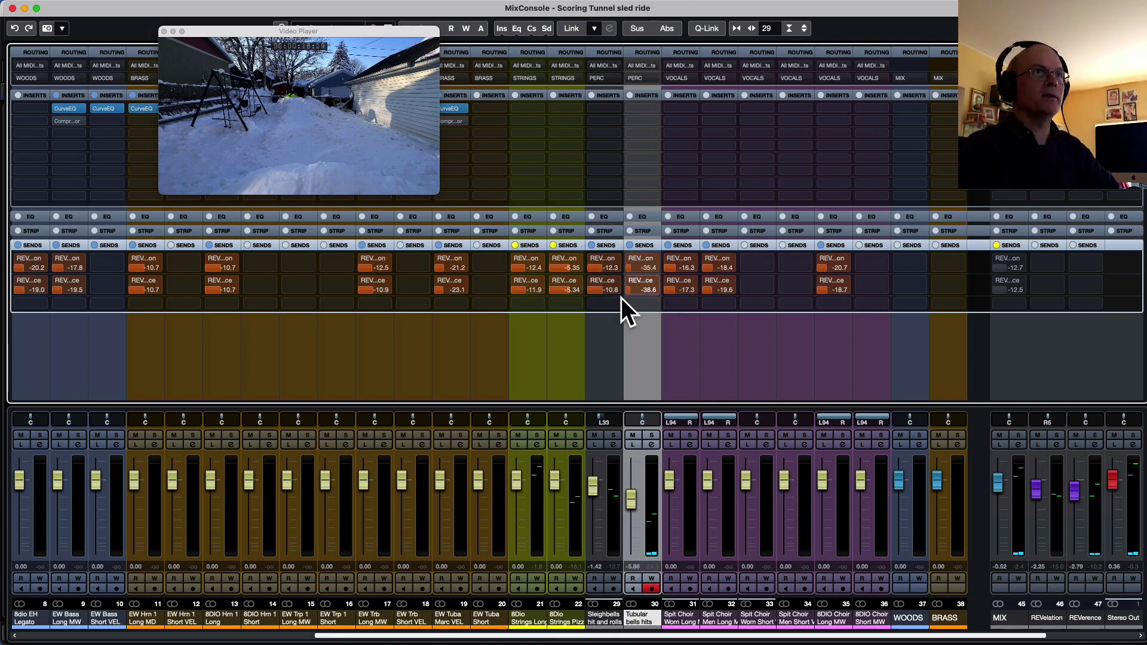
left_click_drag(621, 297, 623, 301)
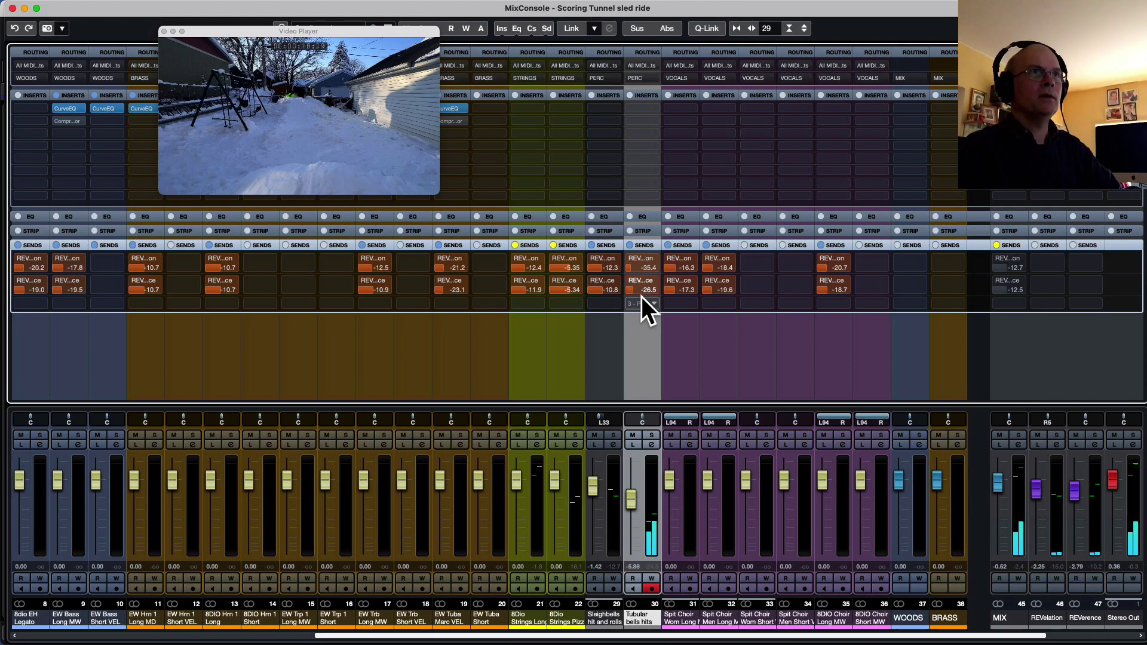
left_click(631, 245)
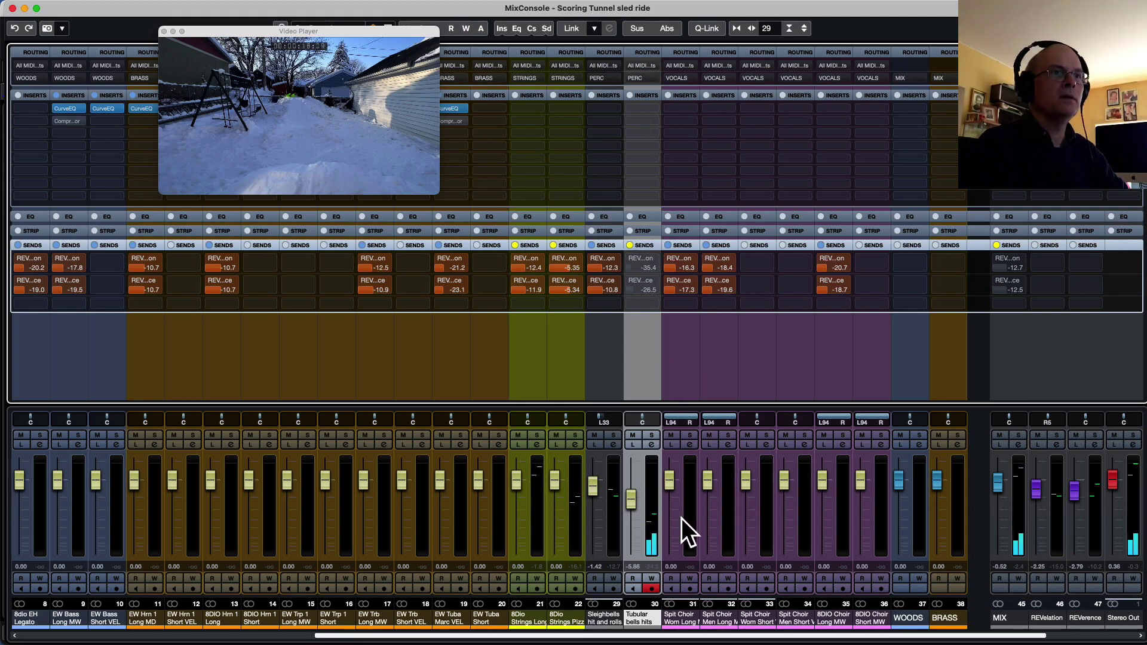
Step: Reset the Tubular bells hits channel fader to 0.00
left_click(631, 500)
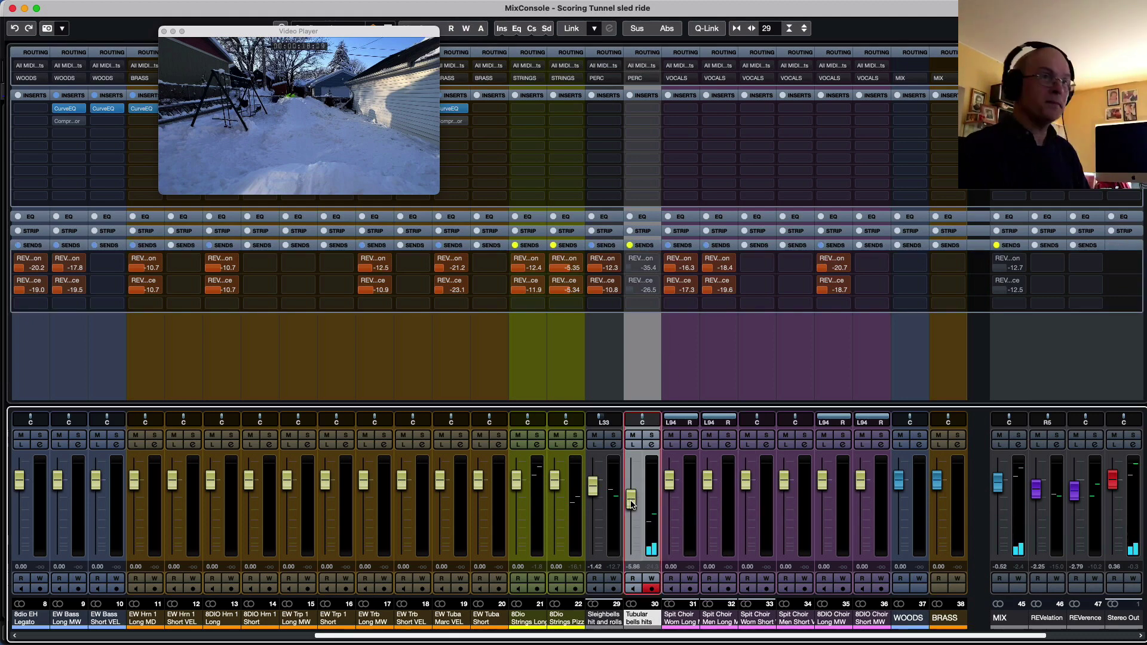
left_click(631, 500, "super")
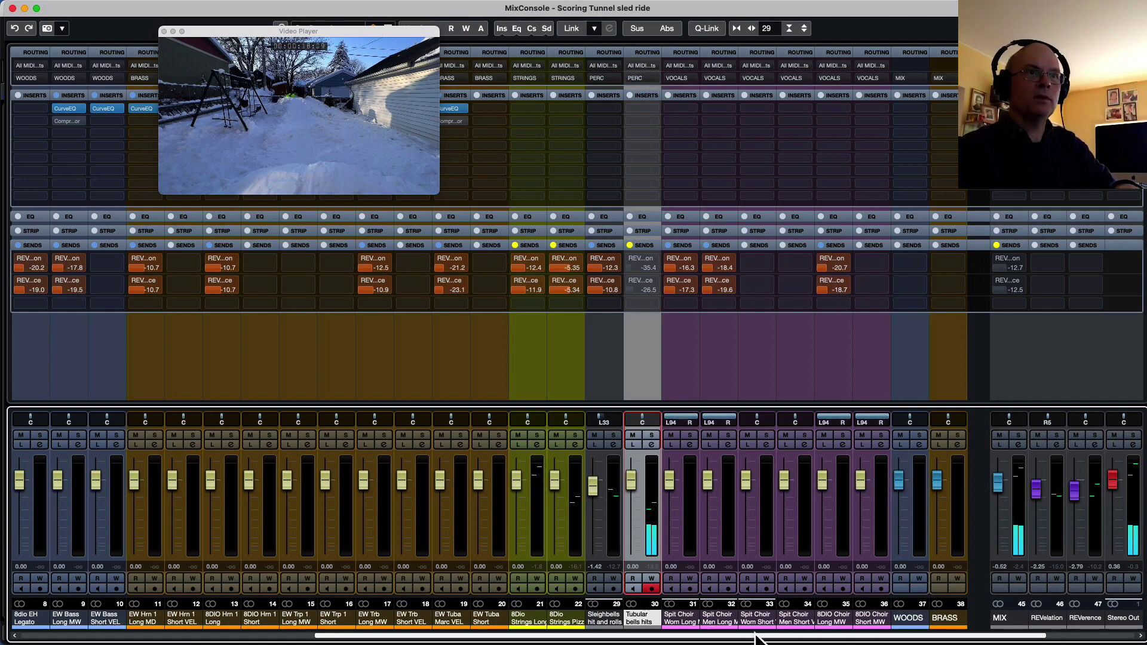
left_click_drag(759, 635, 905, 632)
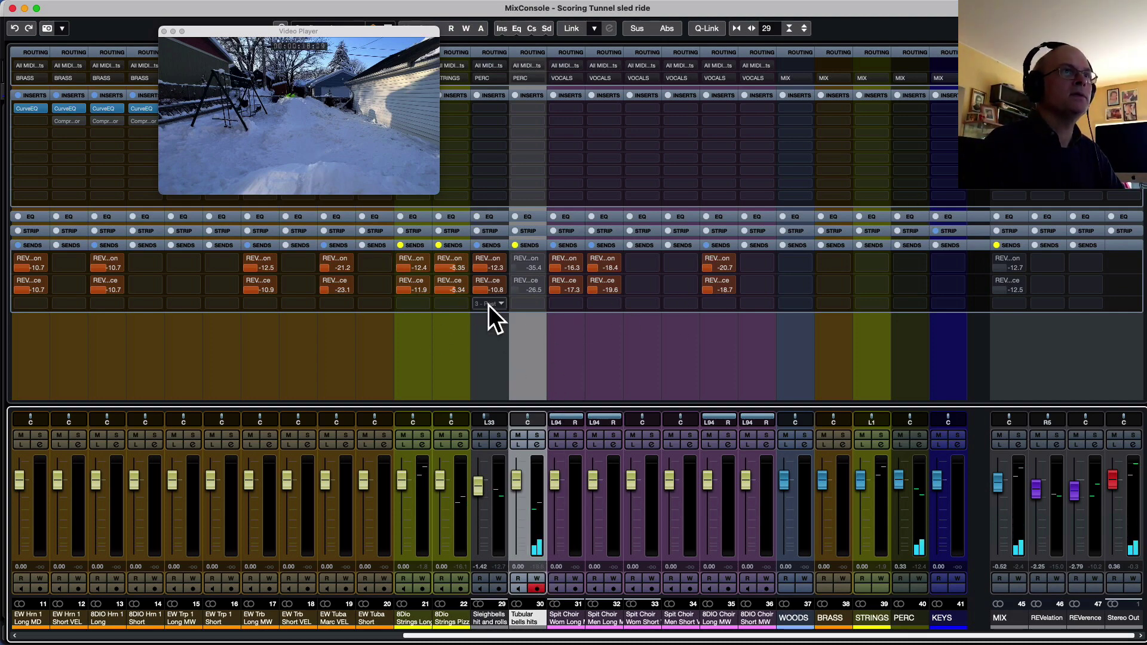
Step: Try different pre-gain levels in the Tubular bells hits channel settings, reset the gain to 0.0 dB and close the settings
left_click(537, 444)
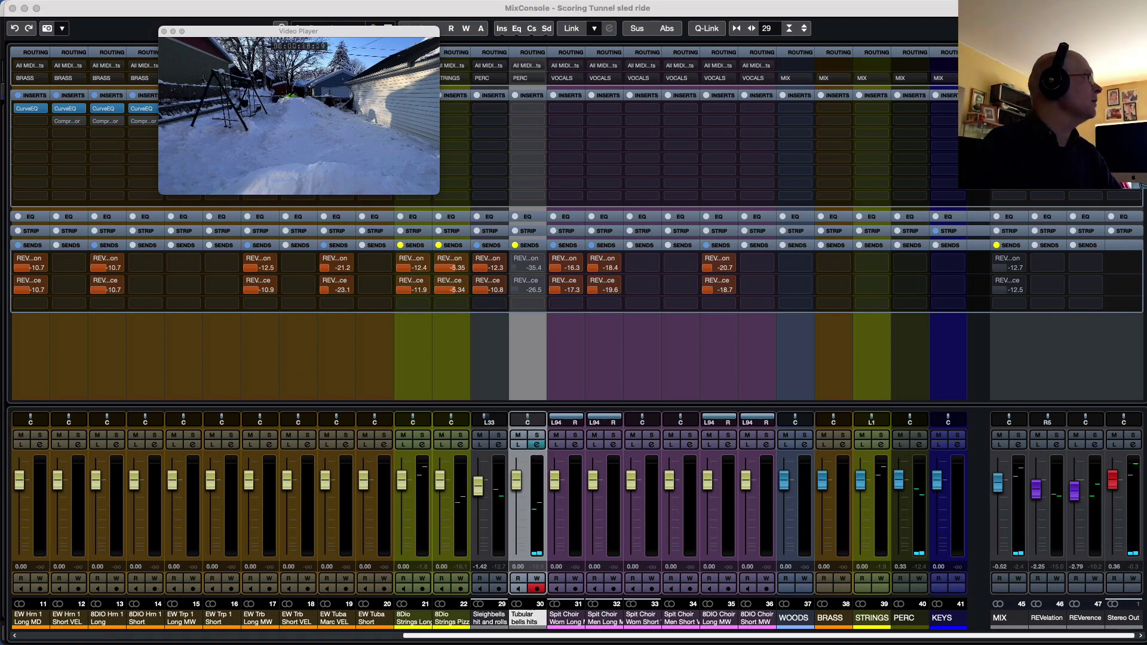
left_click_drag(39, 231, 727, 212)
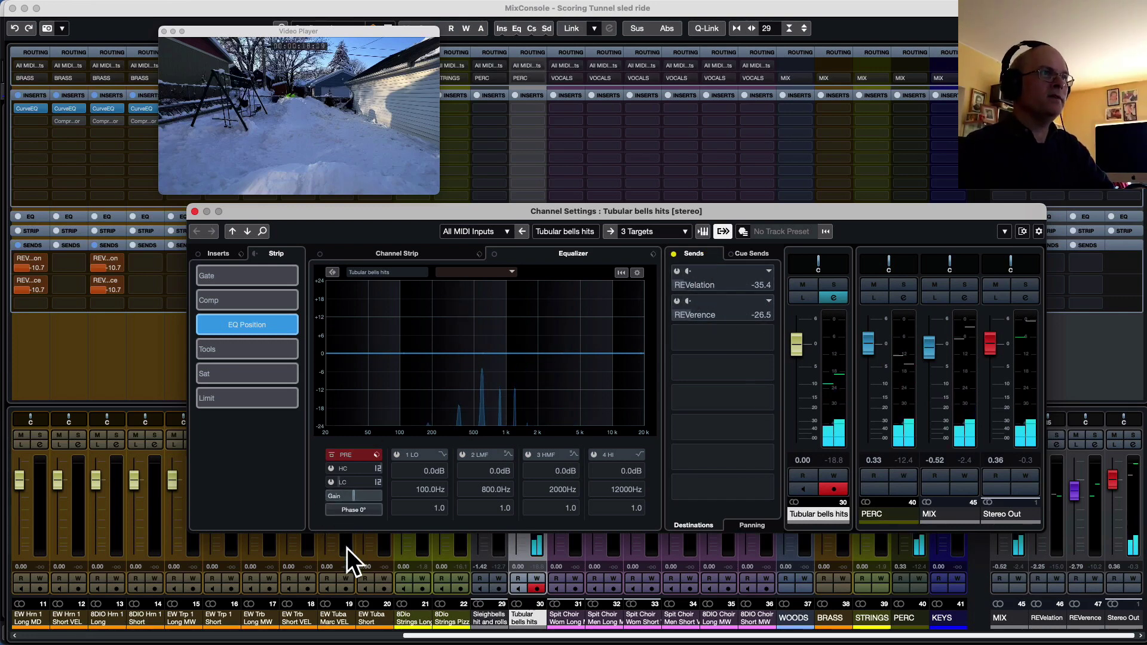
left_click(354, 495)
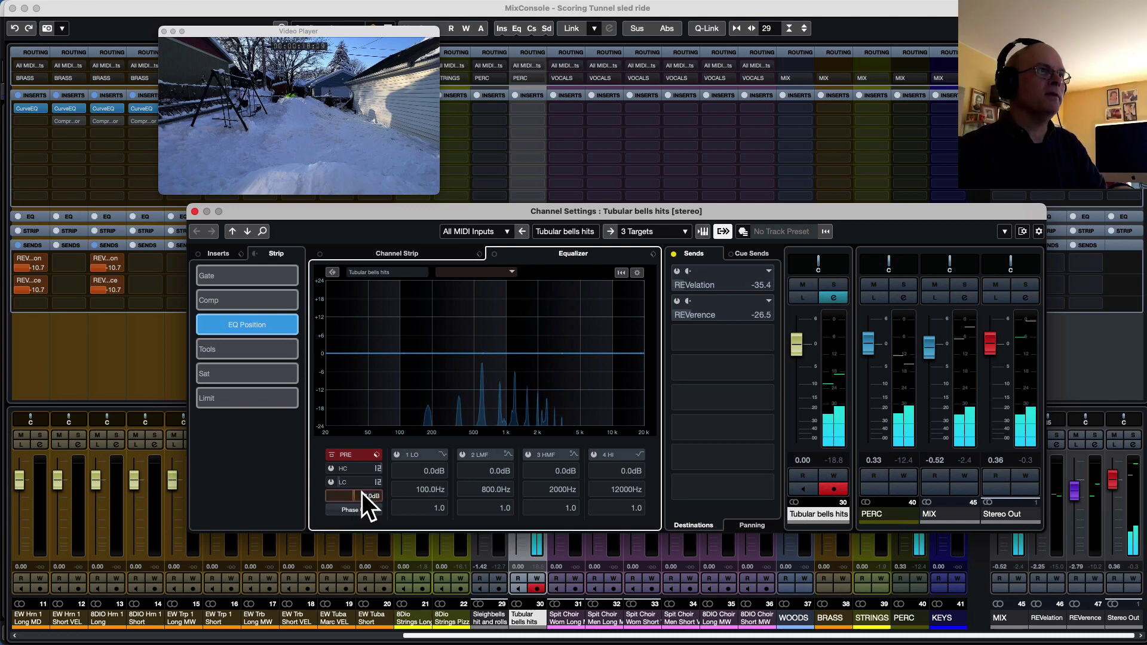
mouse_move(373, 496)
left_mouse_down()
mouse_move(293, 491)
mouse_move(356, 493)
left_mouse_up()
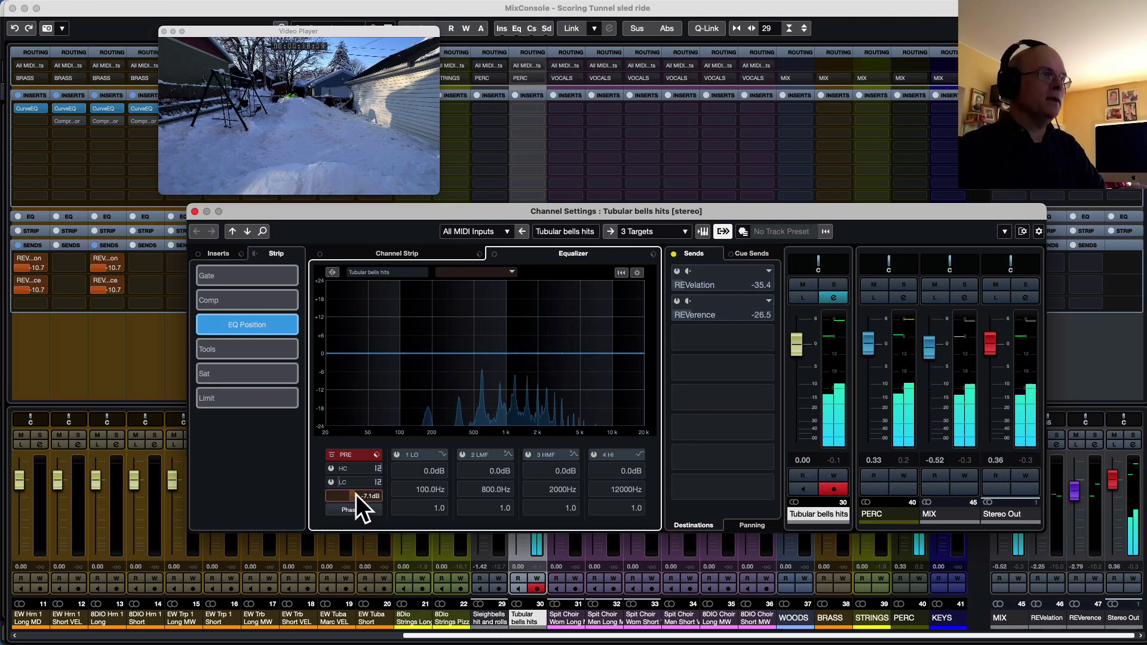
left_click(356, 494, "super")
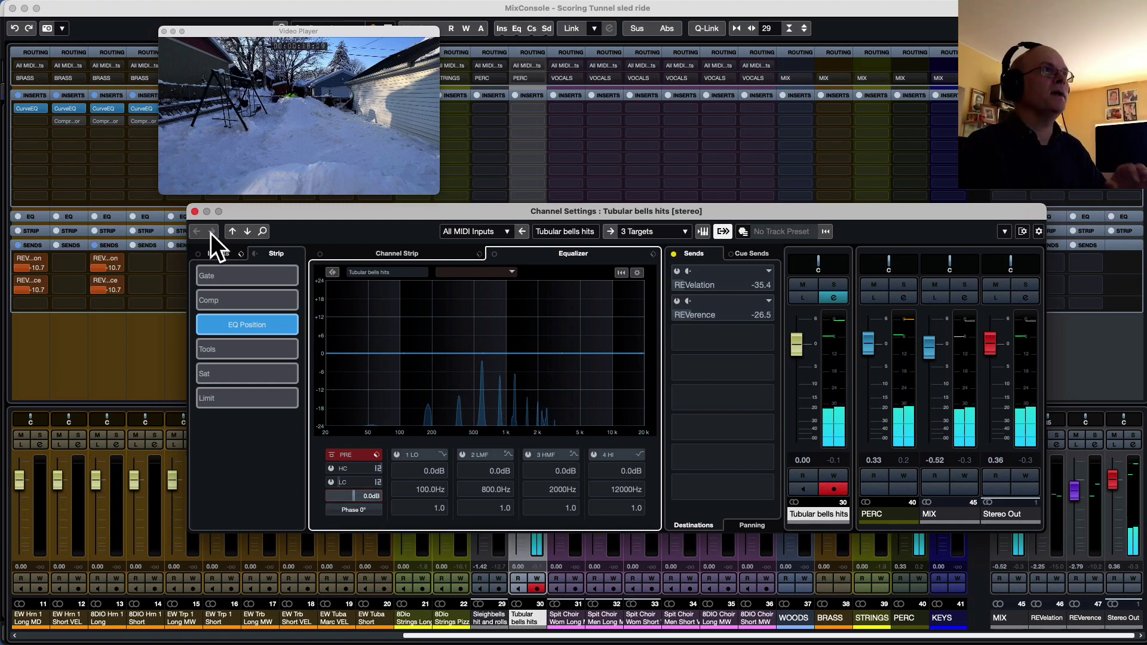
left_click(194, 211)
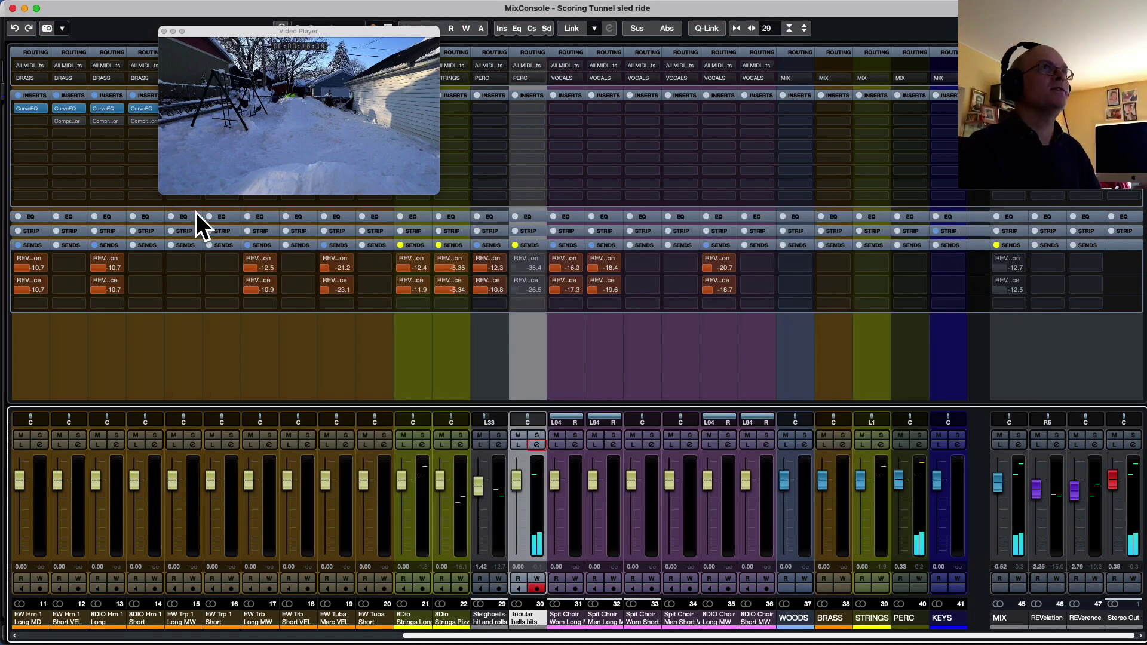
Step: Close the MixConsole and move the Video Player clear of the ruler to place the project cursor at bar 1
left_click(12, 8)
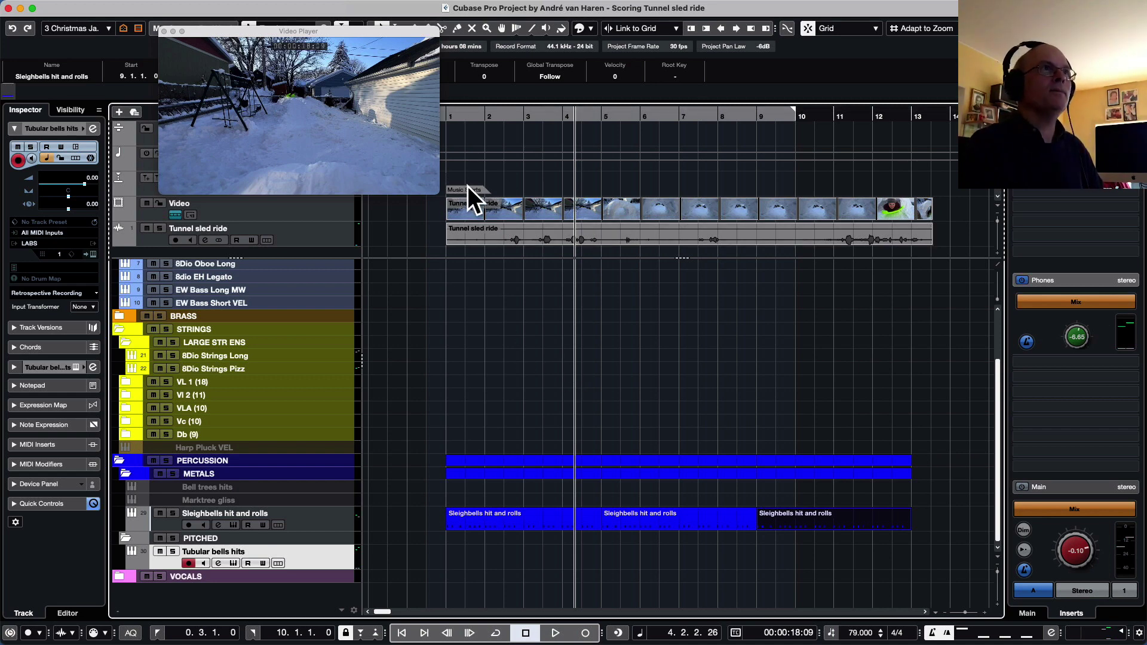
left_click_drag(383, 31, 333, 11)
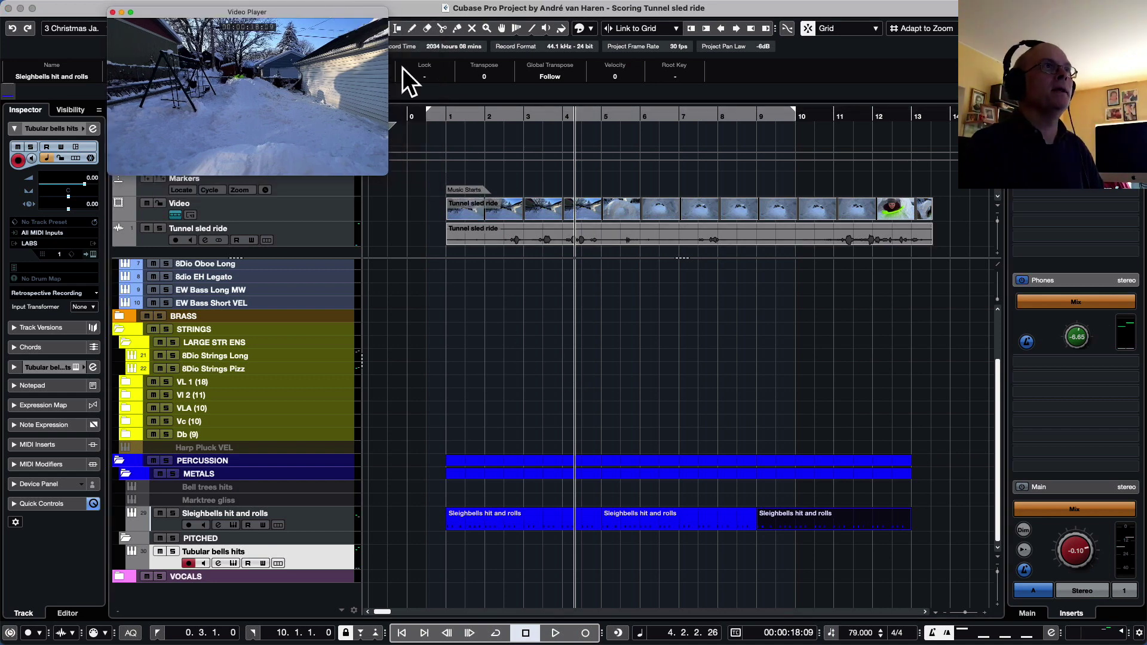
left_click(440, 115)
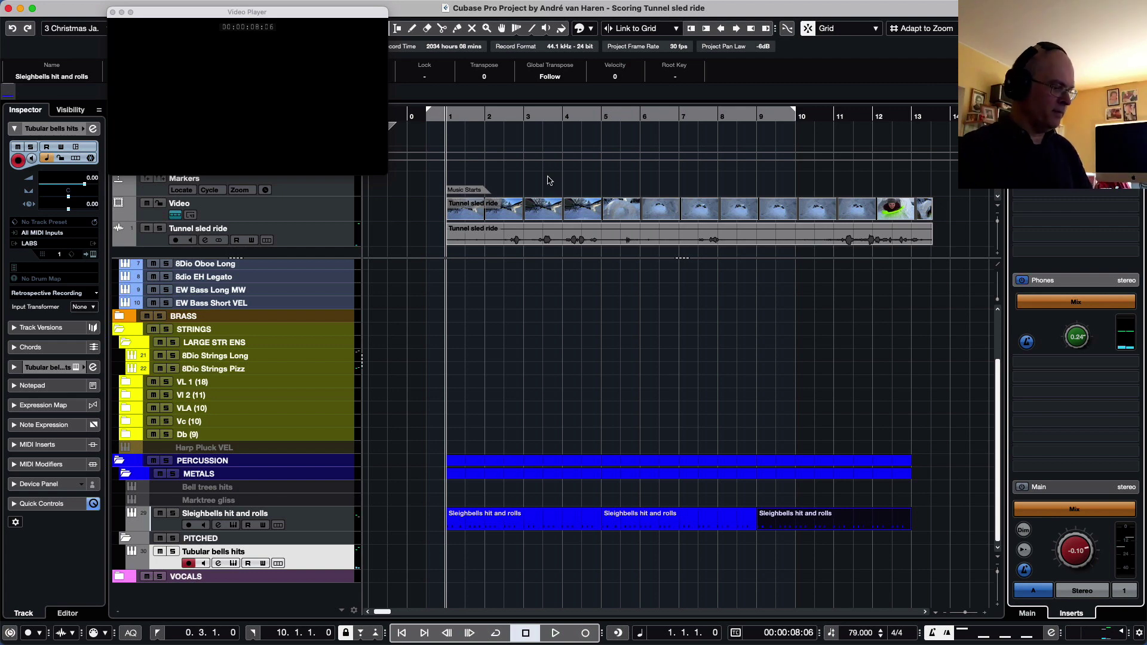
key("KP_Multiply")
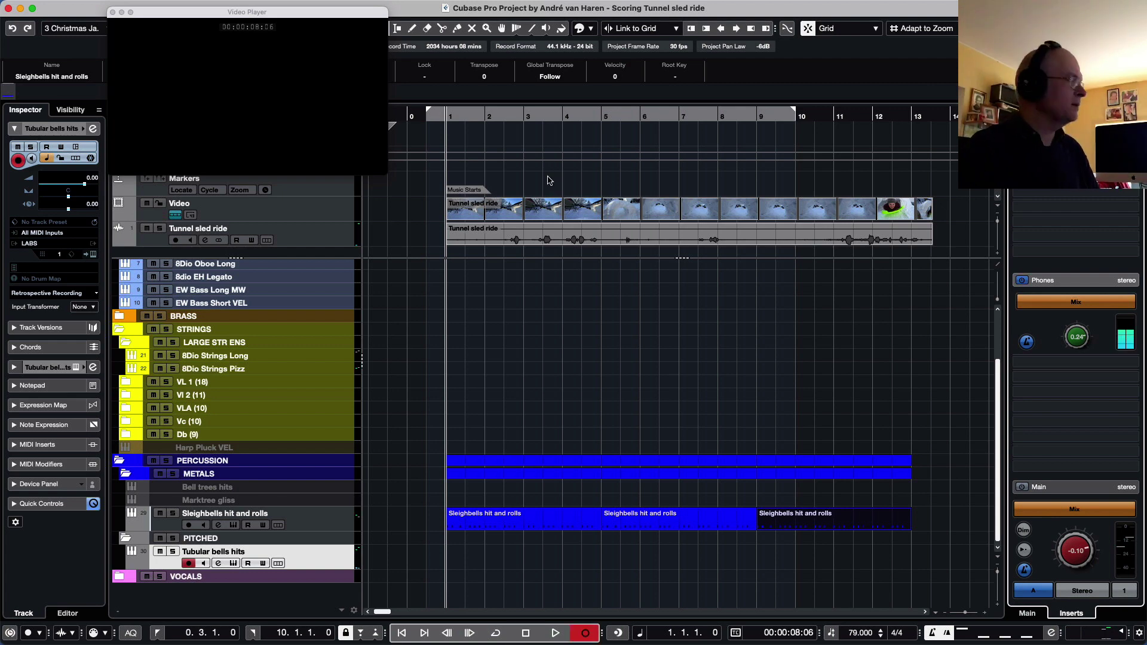
key("Up")
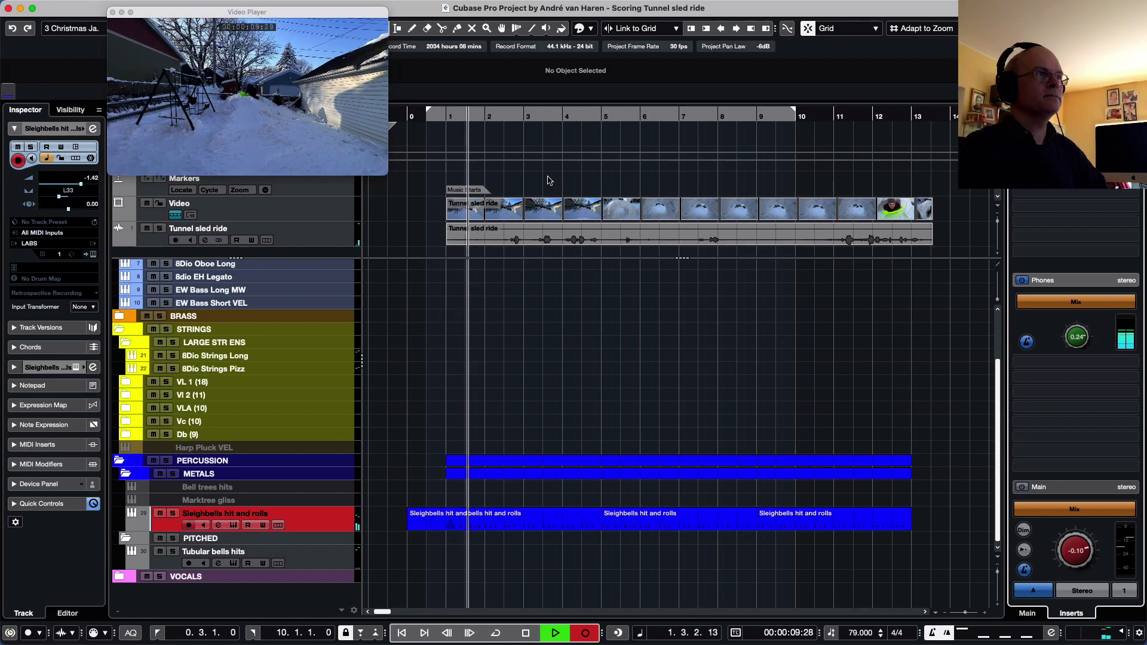
key("space")
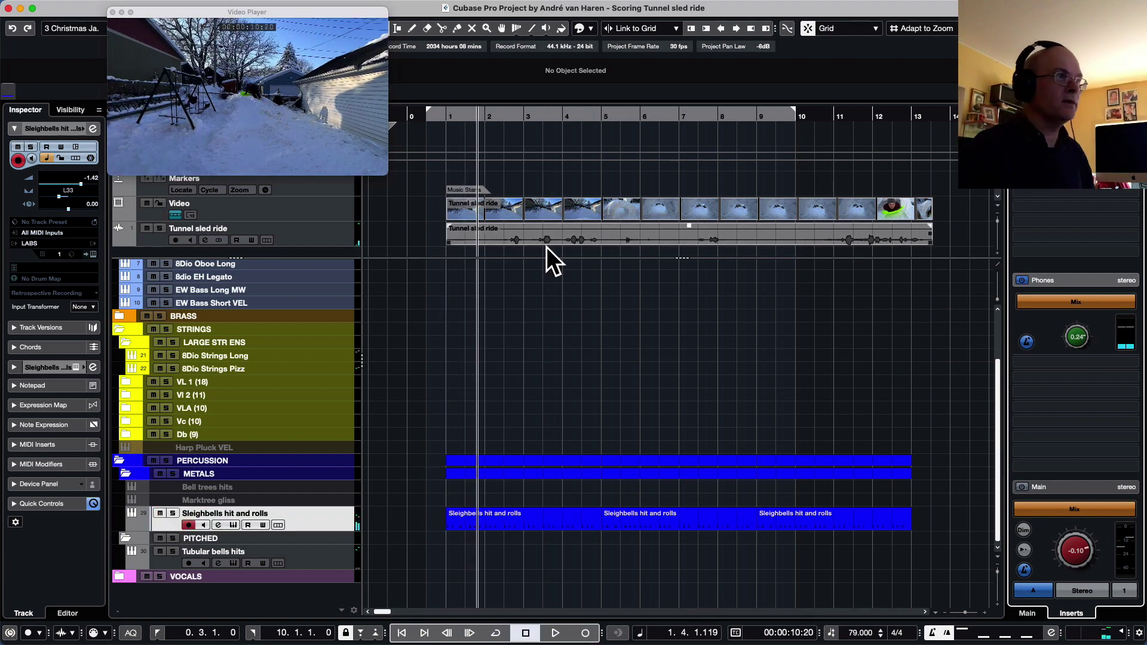
Step: Record a tubular bells part on the Tubular bells hits track from bar 1, stop just past bar 13 and select the part
left_click(320, 553)
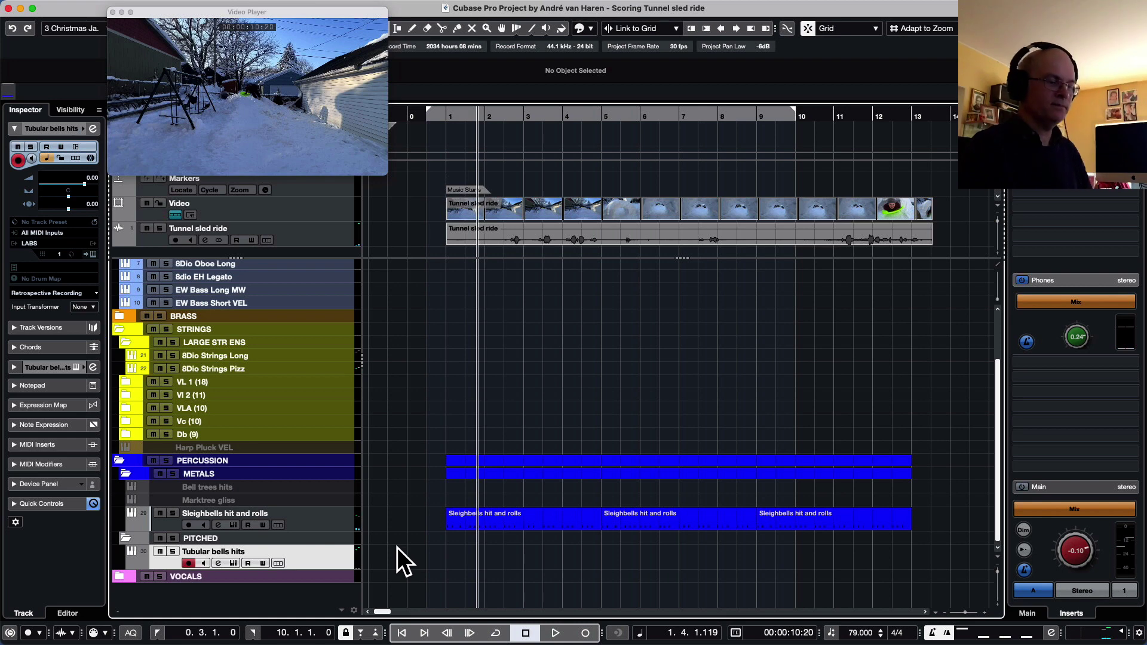
key("KP_Multiply")
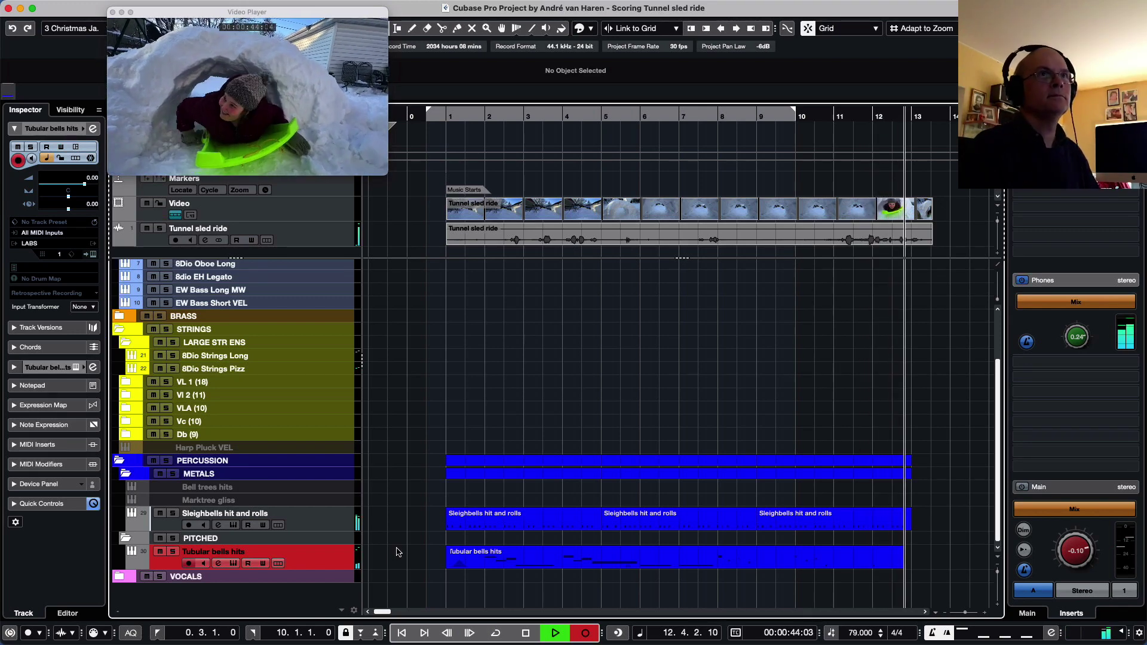
key("space")
left_click(669, 563)
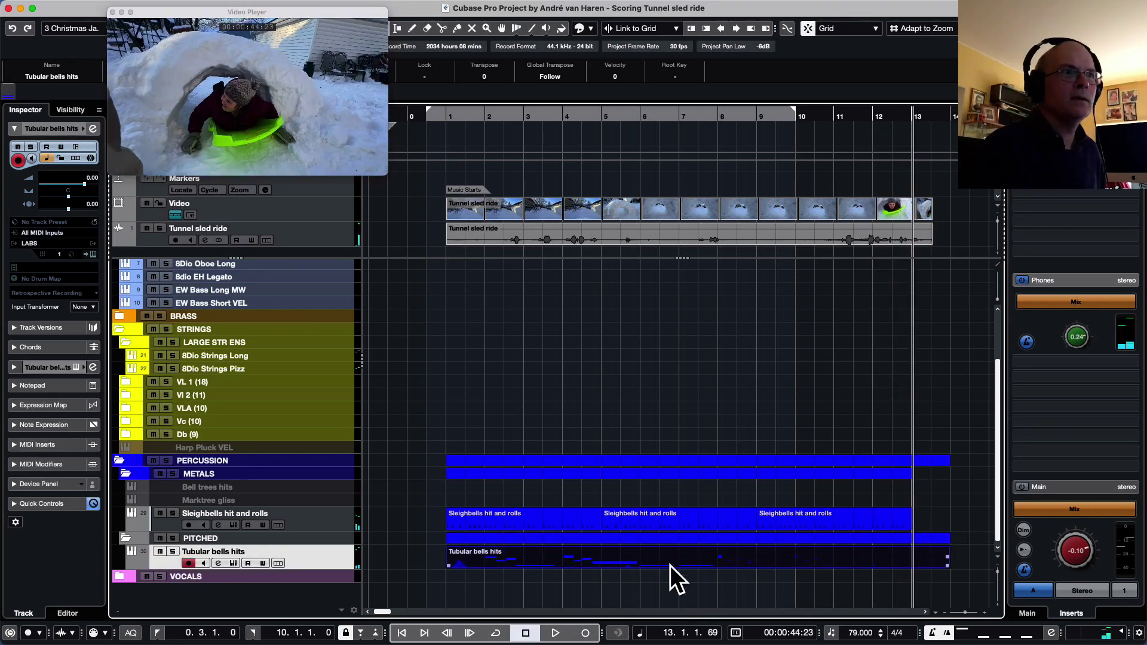
Step: Open the Tubular bells hits part in the Key Editor and quantize all its notes to a 1/4 grid
double_click(669, 561)
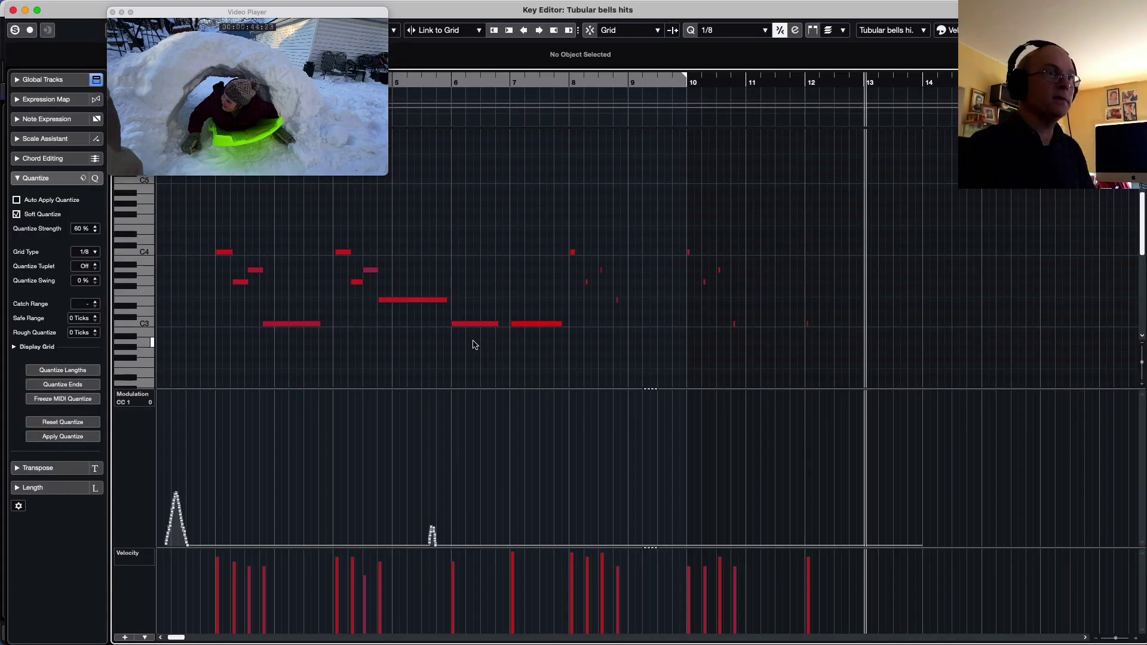
key("super+a")
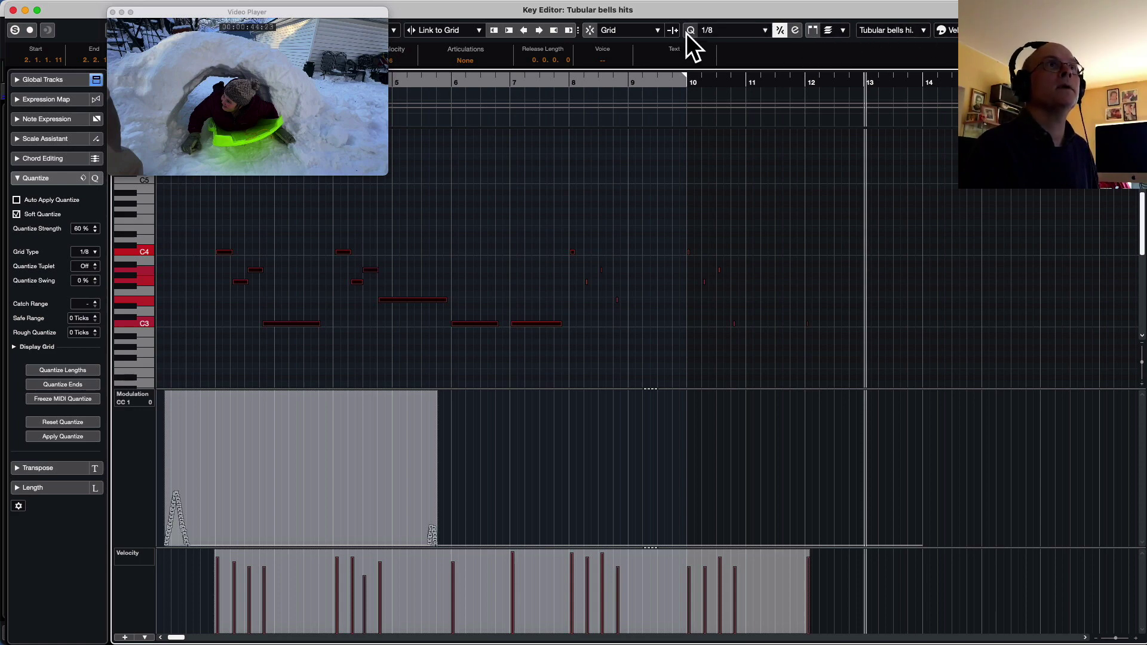
left_click(747, 30)
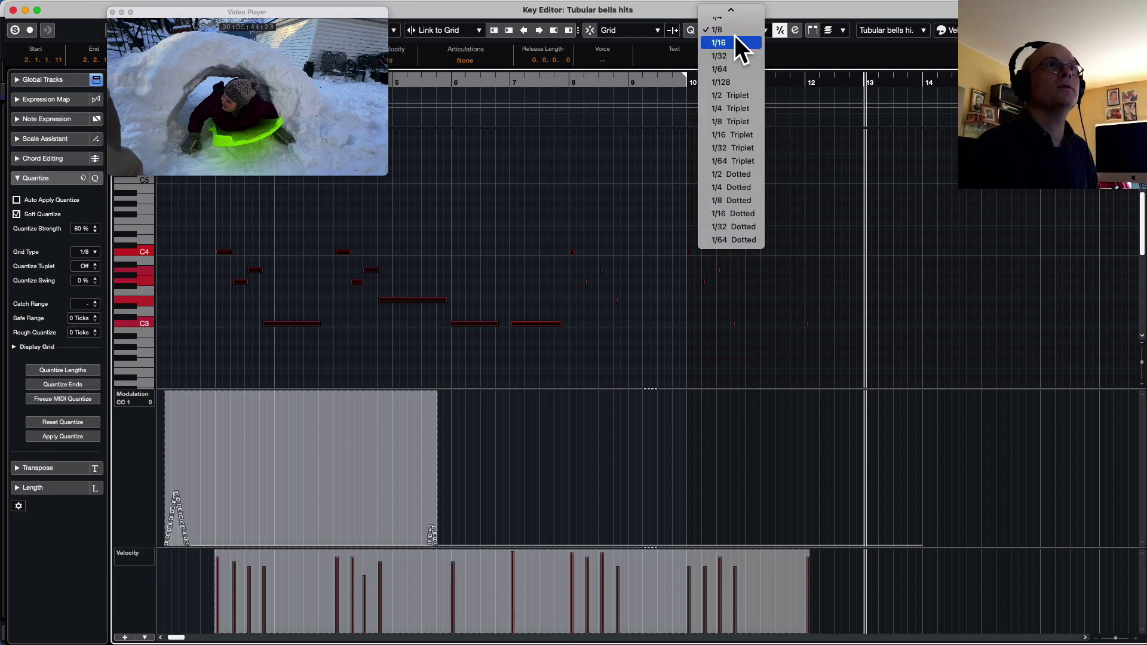
scroll(734, 34, "up", 1)
left_click(725, 48)
left_click(690, 29)
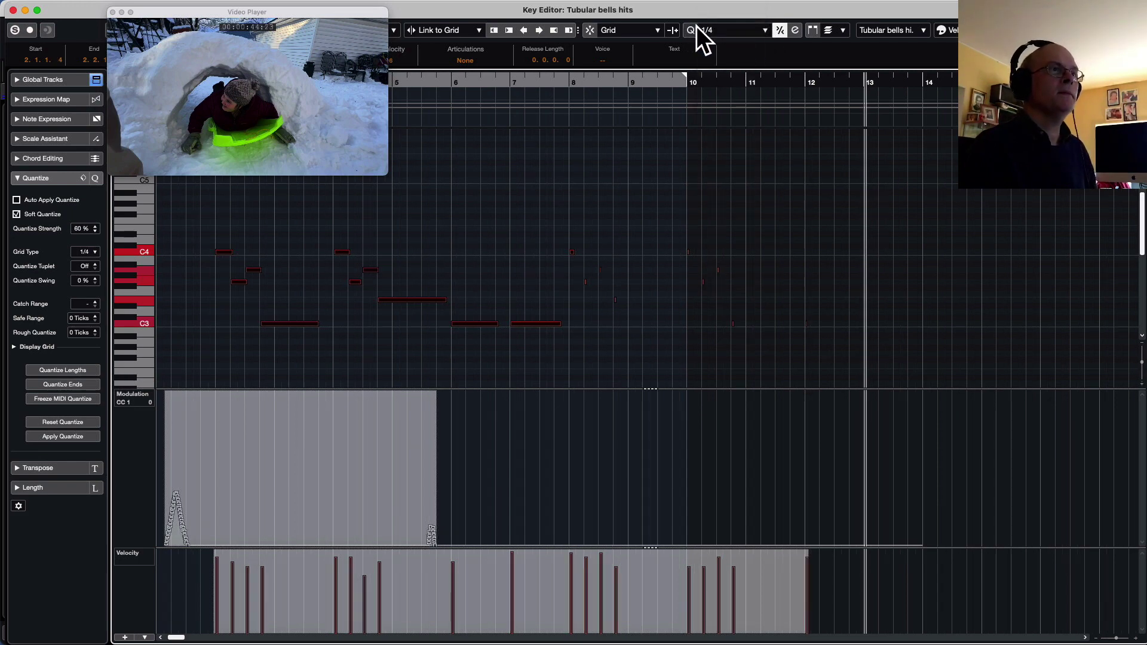
Step: Level the velocities of all tubular bells notes to an even 70 with the Line tool
right_click(206, 568)
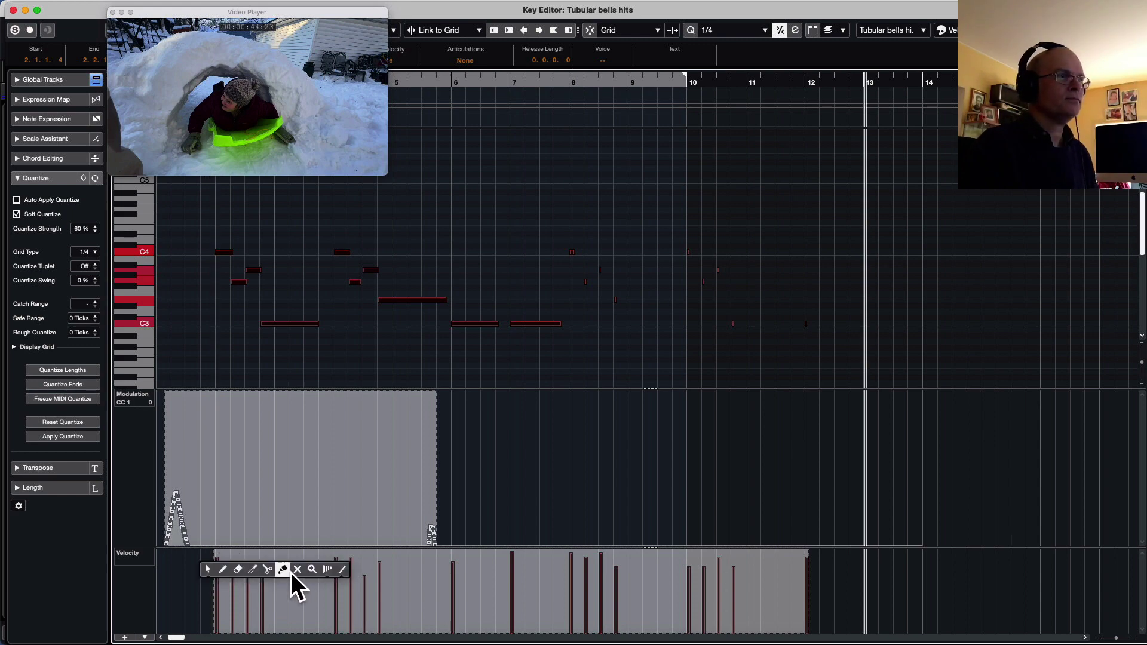
left_click(343, 570)
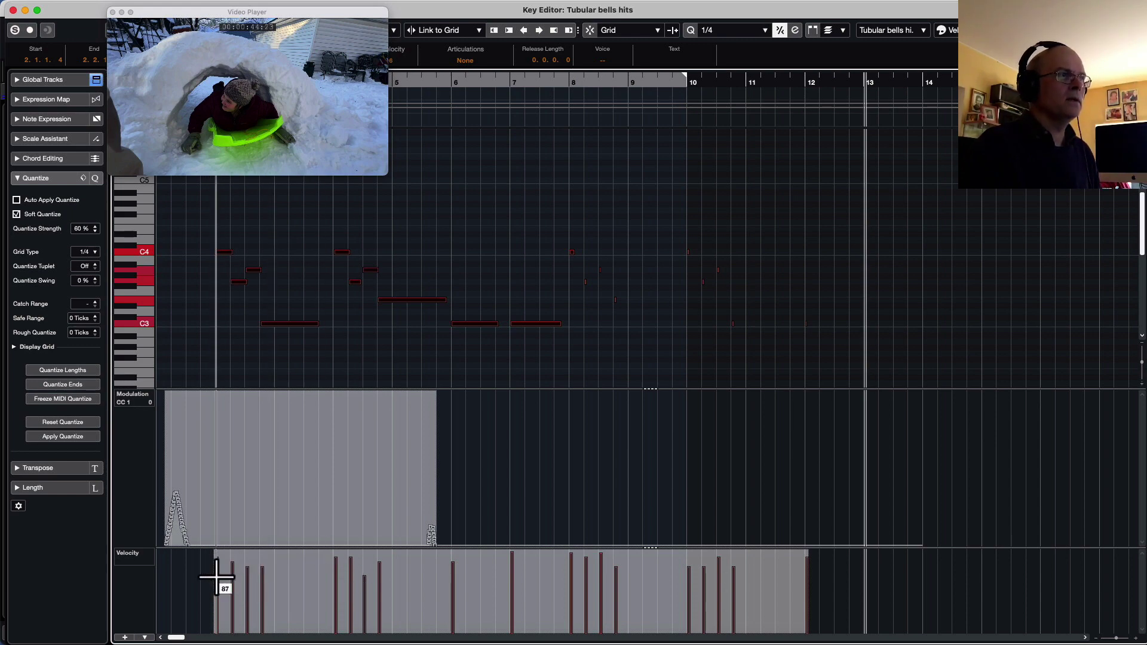
left_click_drag(216, 576, 839, 580)
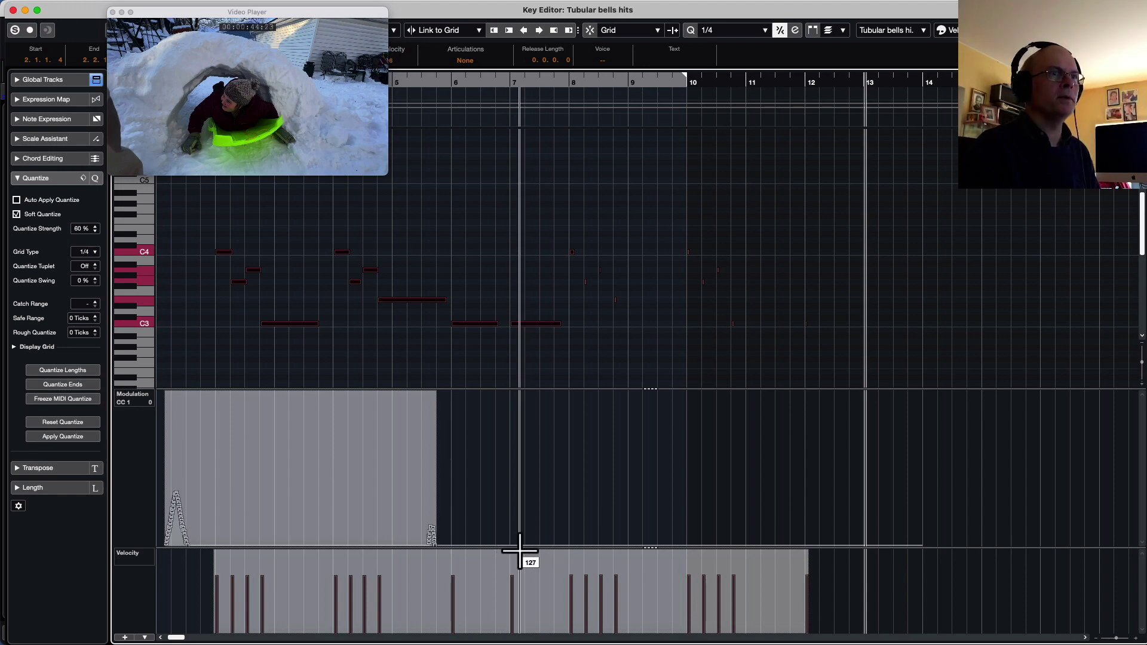
mouse_move(511, 550)
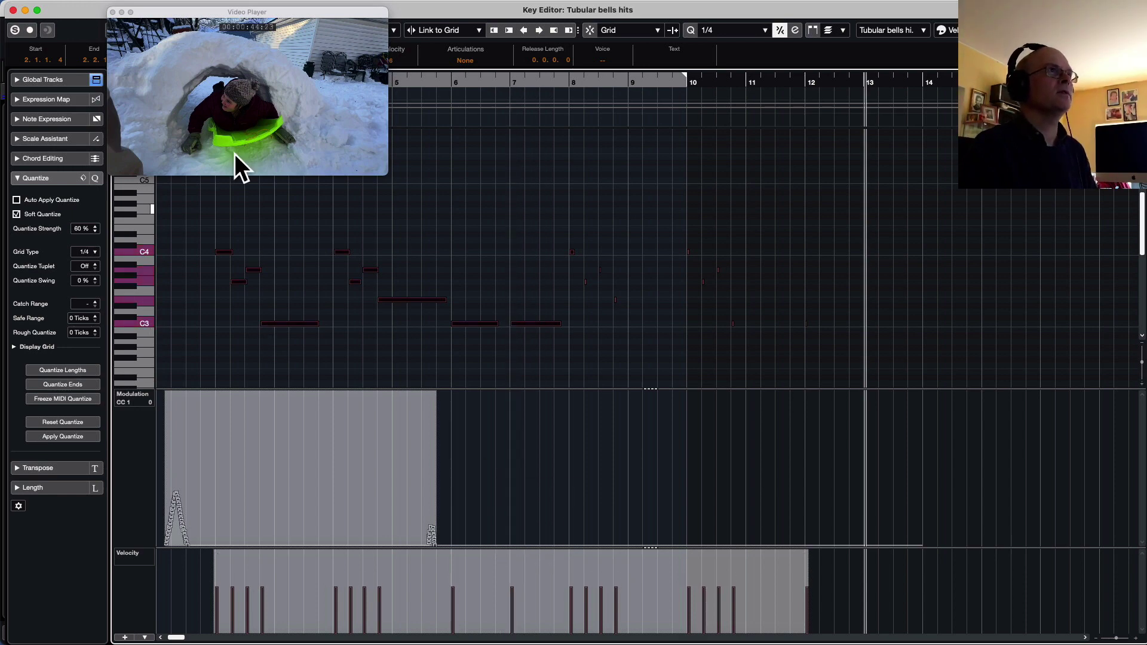
Step: Move the Video Player clear of the ruler and notes, play the part from bar 1 and solo the editor
mouse_move(239, 1)
left_click_drag(216, 15, 634, 195)
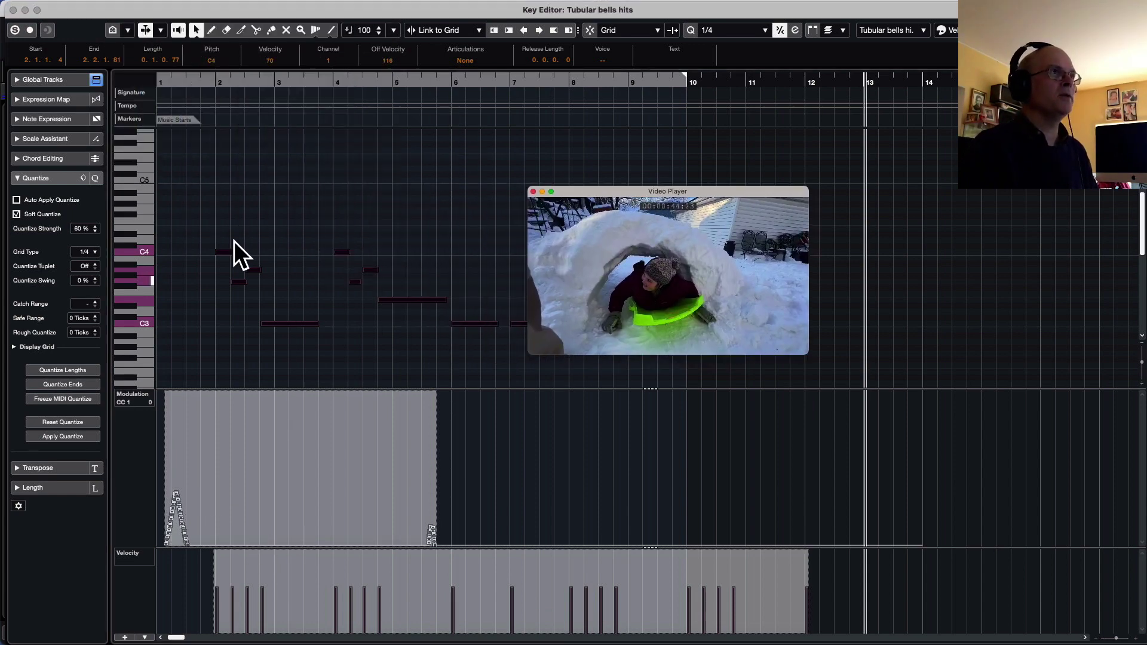
left_click(188, 82)
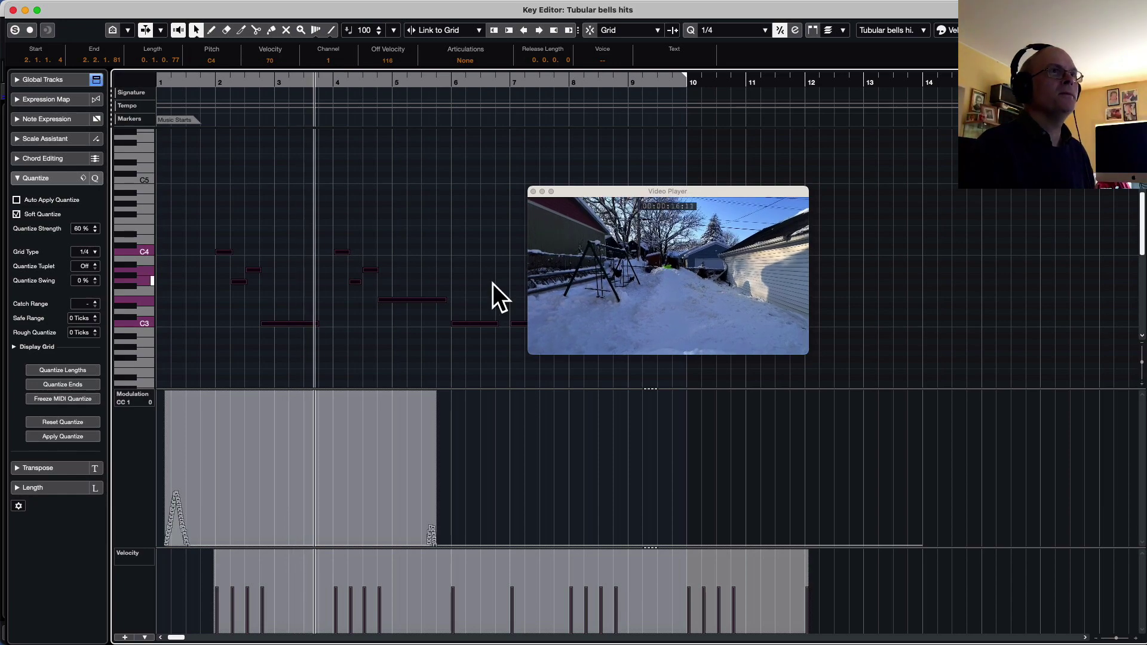
left_click(574, 195)
left_click_drag(576, 195, 749, 70)
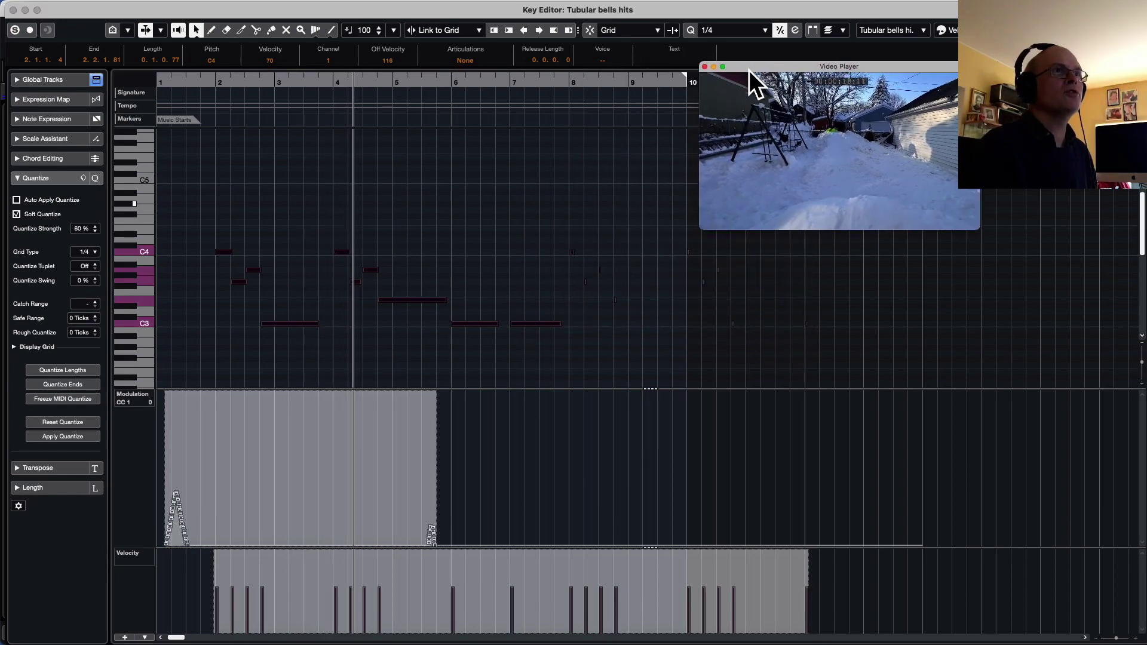
left_click(16, 31)
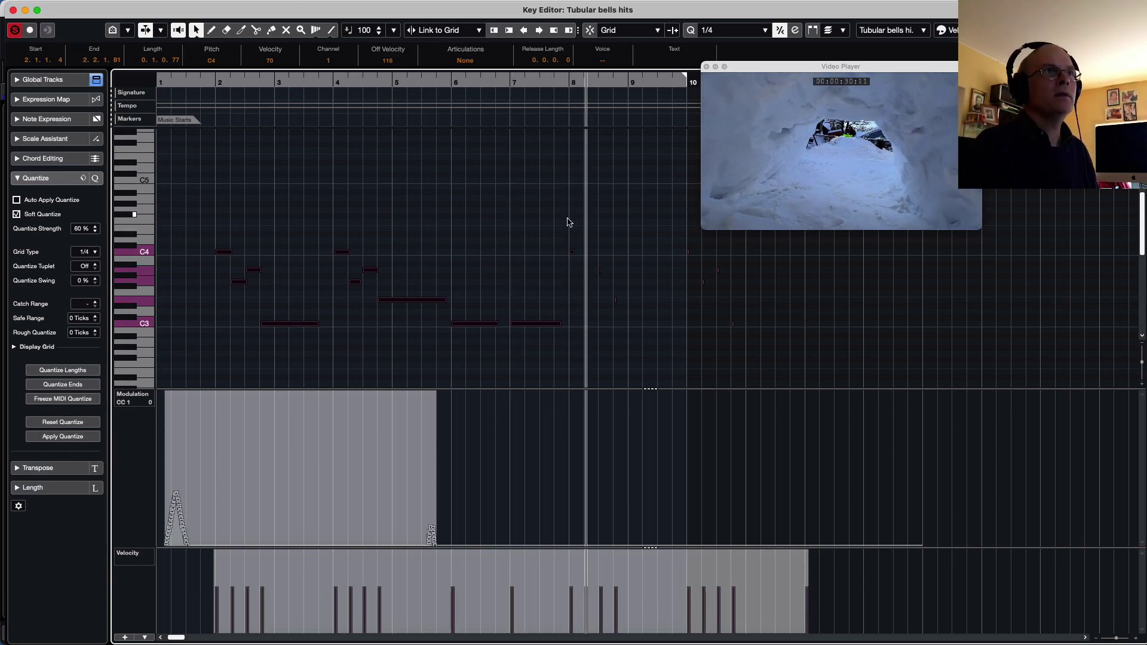
Step: Quantize the lengths of the short notes in bars 8 to 10 and of the last note at bar 12 to a quarter note
left_click_drag(568, 217, 748, 322)
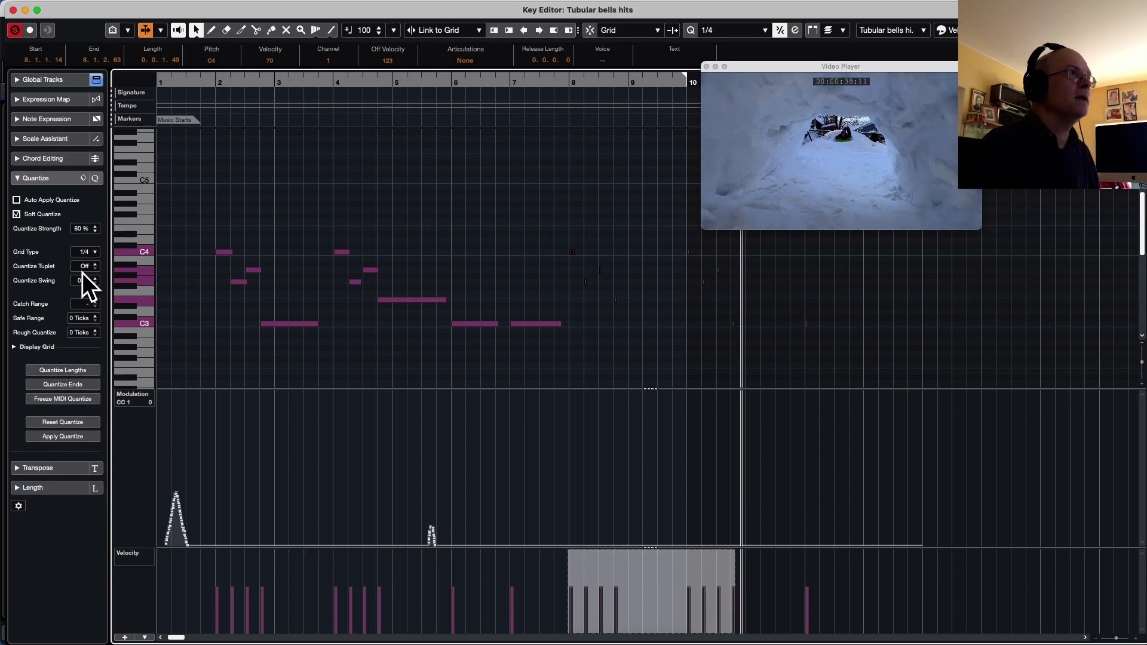
left_click(89, 369)
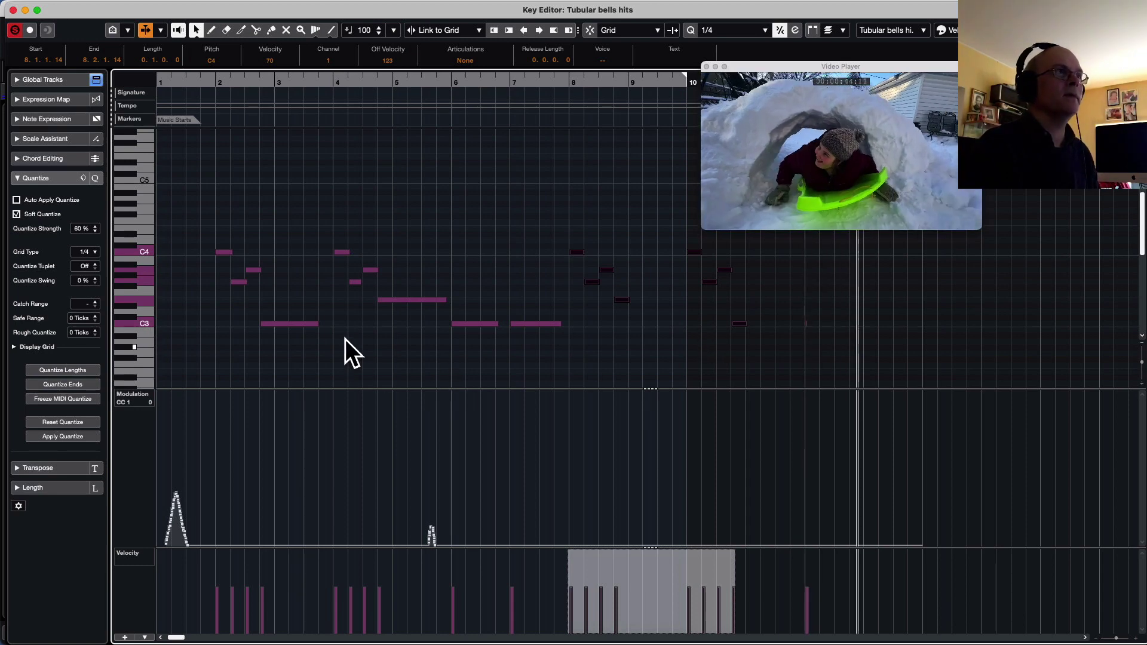
left_click(674, 392)
left_click_drag(790, 310, 822, 338)
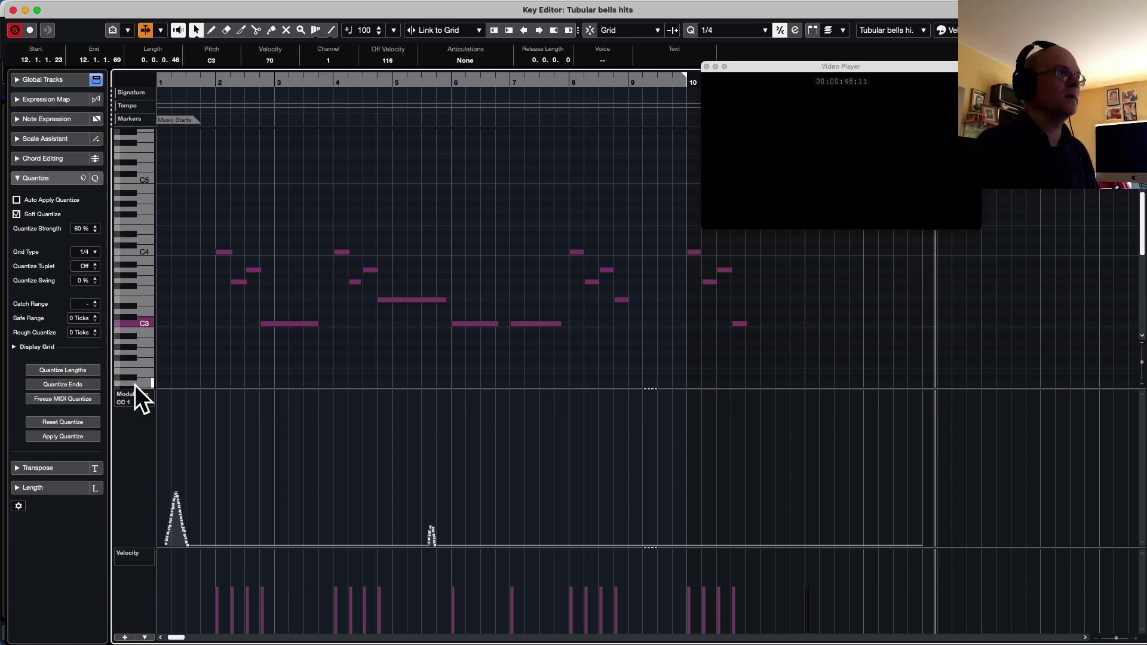
left_click(65, 369)
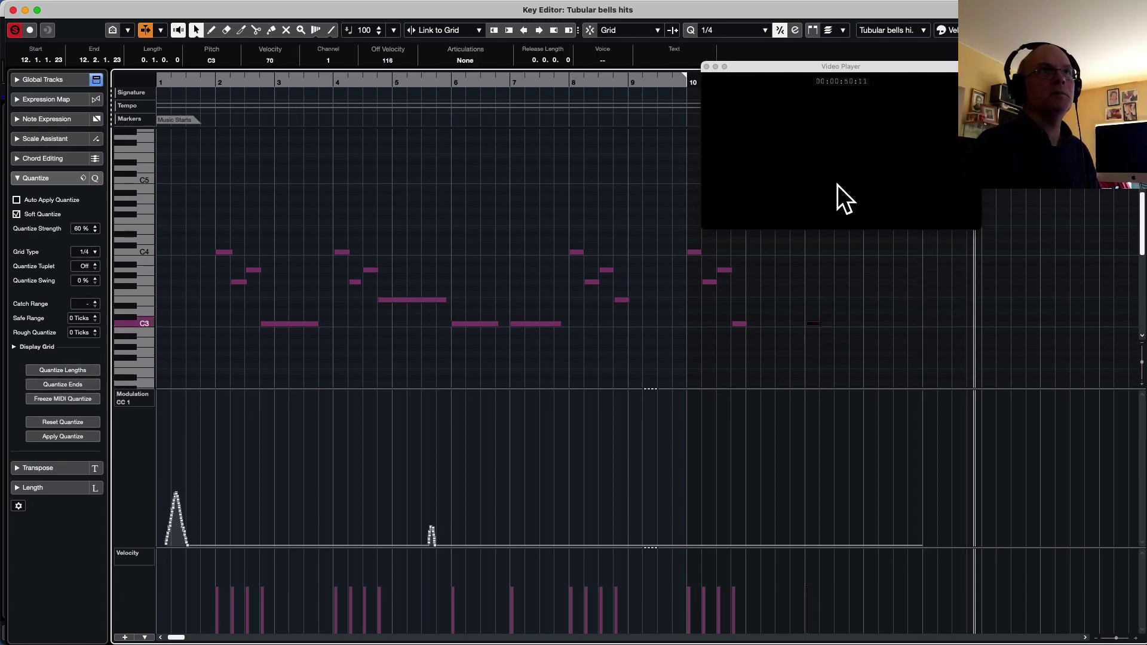
Step: Lengthen the C3 notes in bars 10 and 12, the last one to nearly bar 14, and extend the E3 note of bar 8 into bar 9
left_click_drag(747, 324, 918, 323)
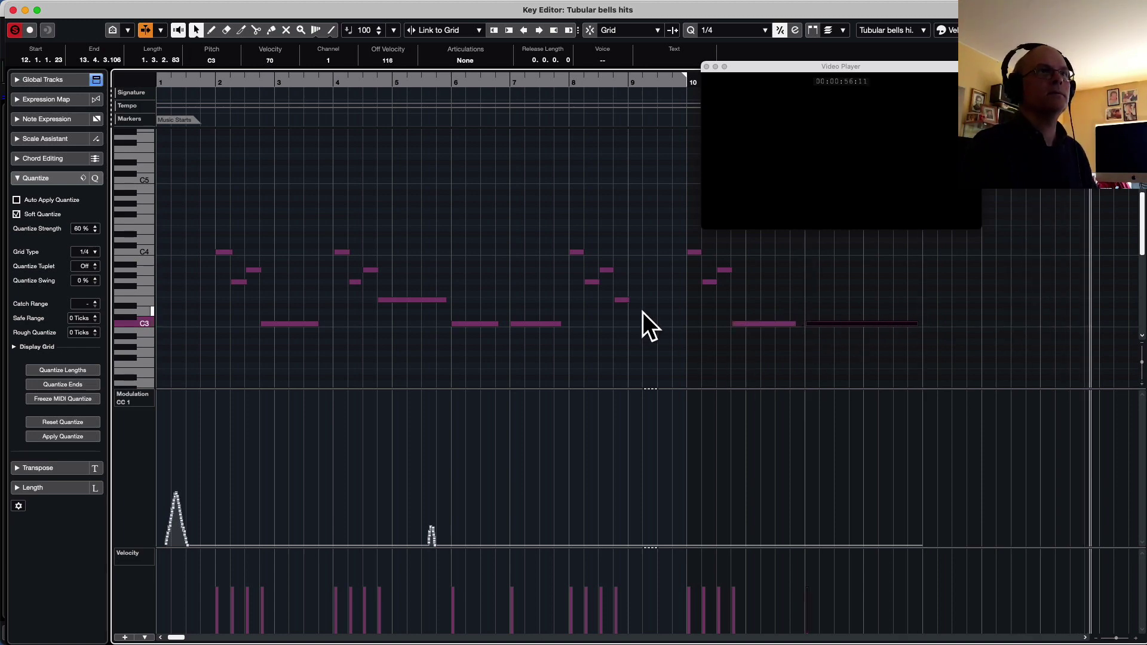
left_click_drag(627, 300, 677, 296)
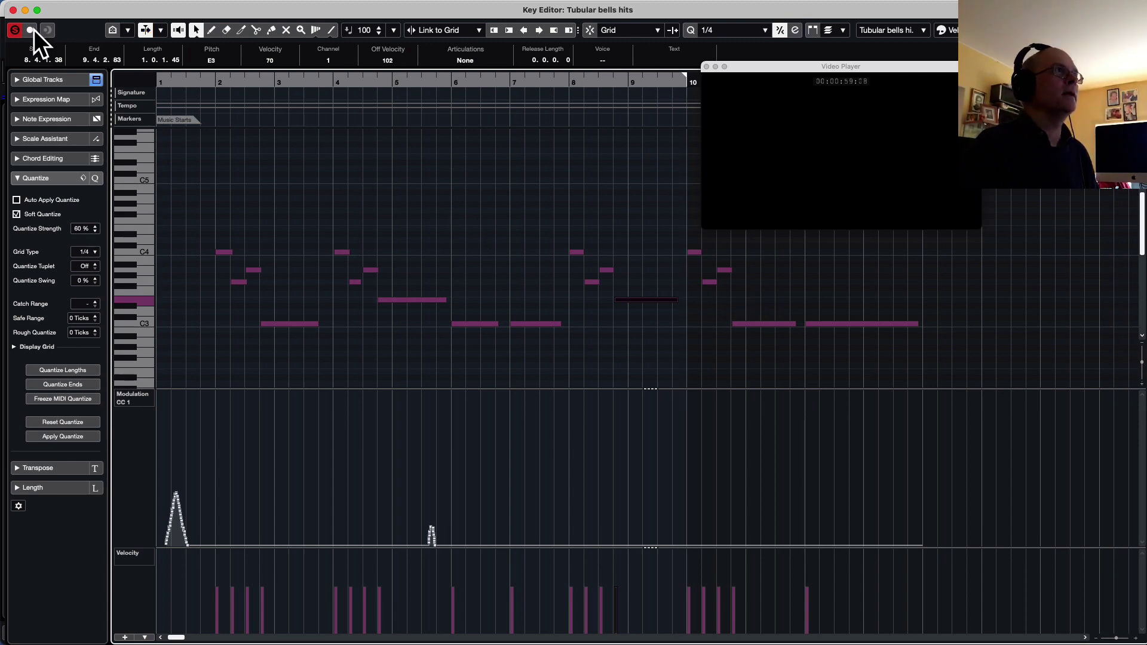
Step: Turn off the editor solo, play the arrangement from just before bar 2, and close the Key Editor before stopping playback
left_click(16, 30)
left_click(205, 84)
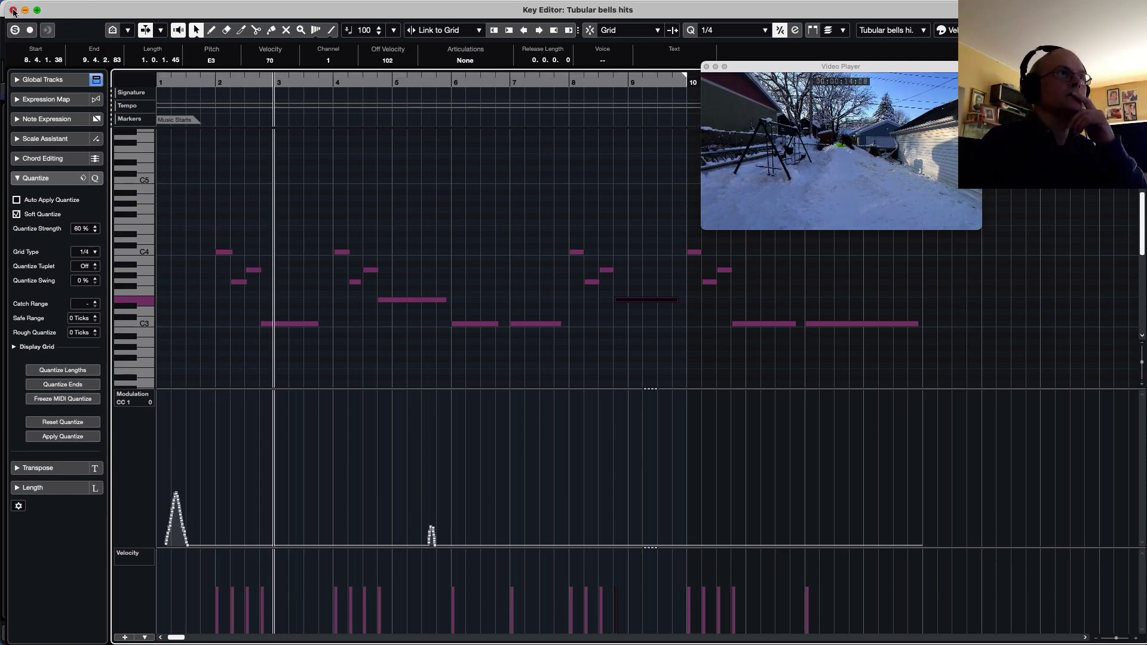
left_click(13, 9)
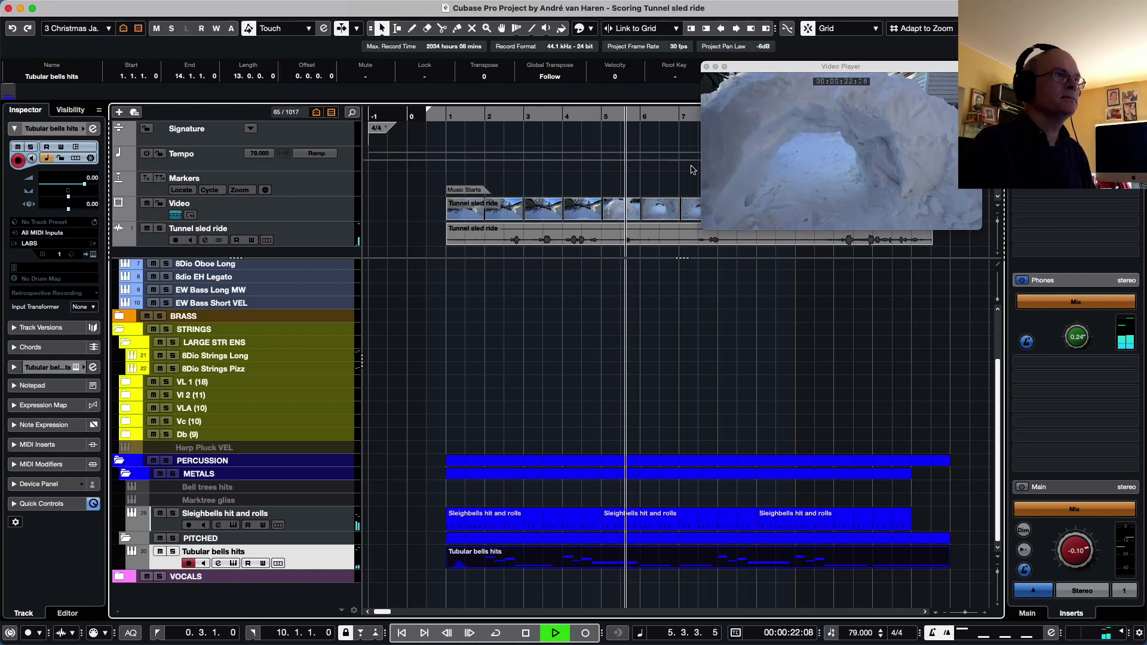
key("space")
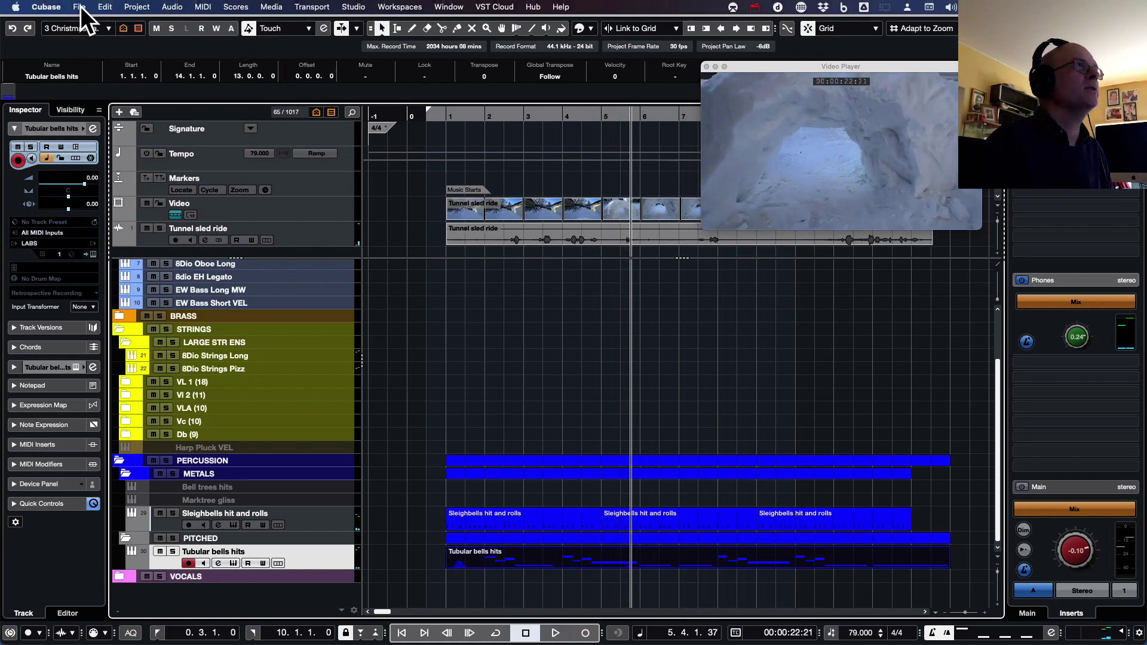
Step: Export the video between the locators as Wall of snow in mp4 / H.264 format with Stereo Out audio
left_click(80, 6)
mouse_move(151, 200)
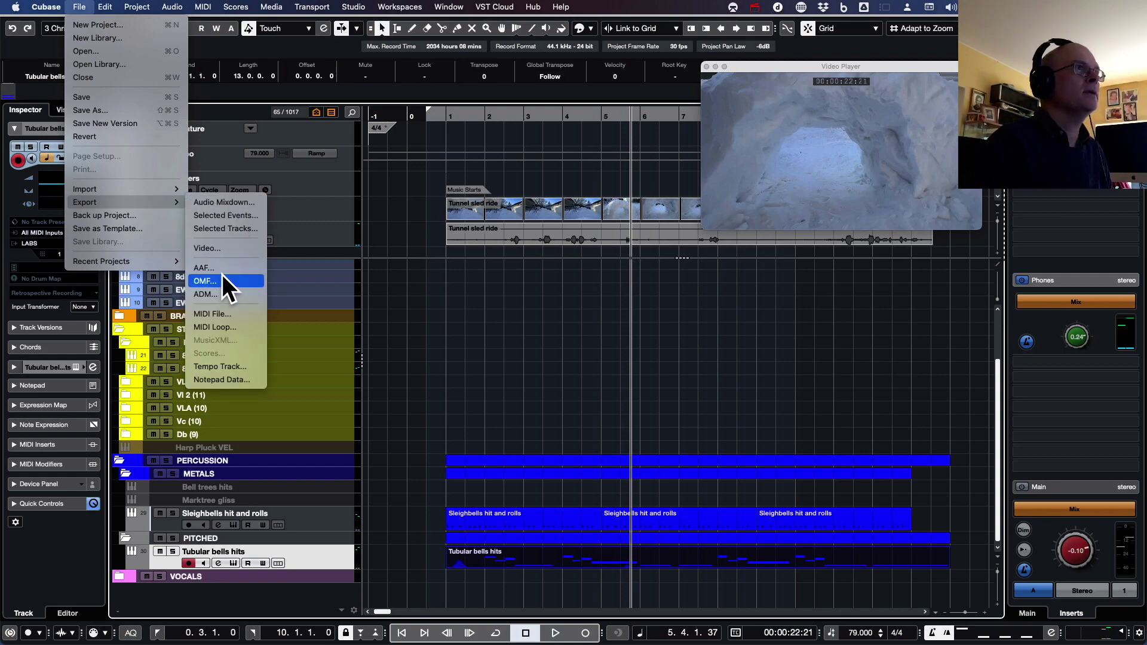
left_click(222, 248)
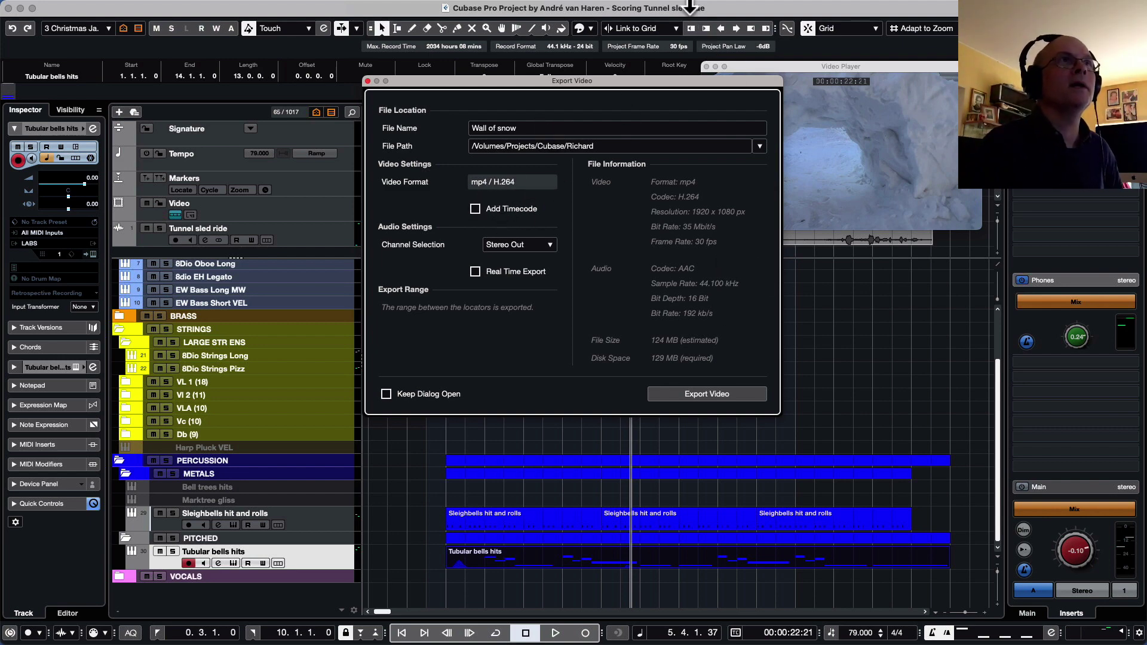
left_click(755, 8)
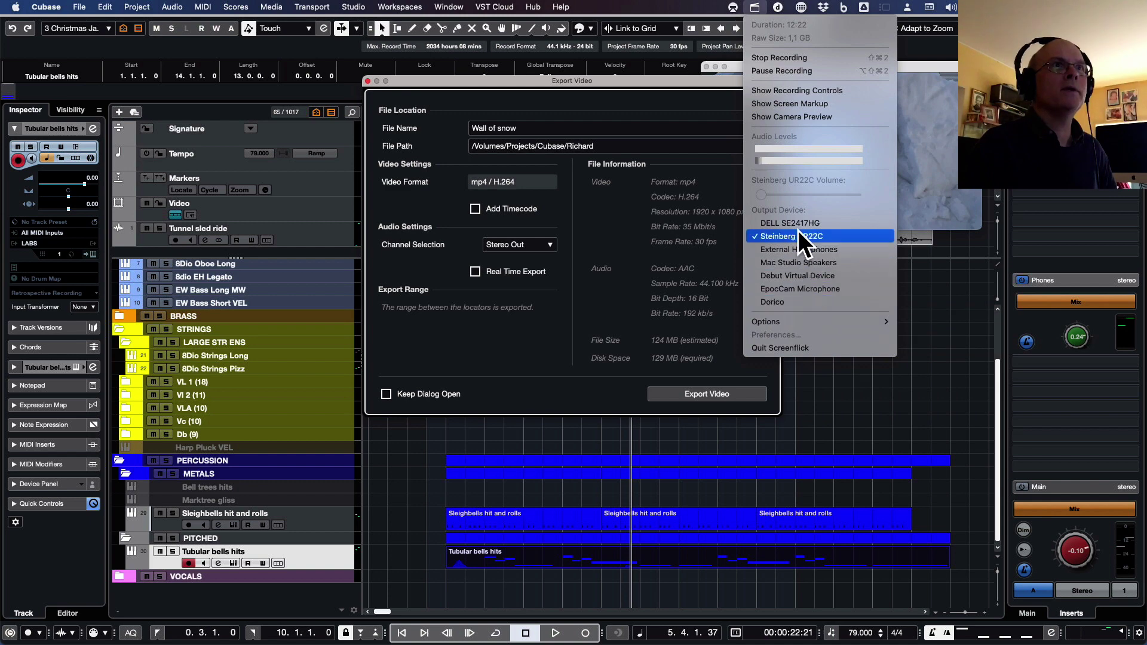
left_click(617, 220)
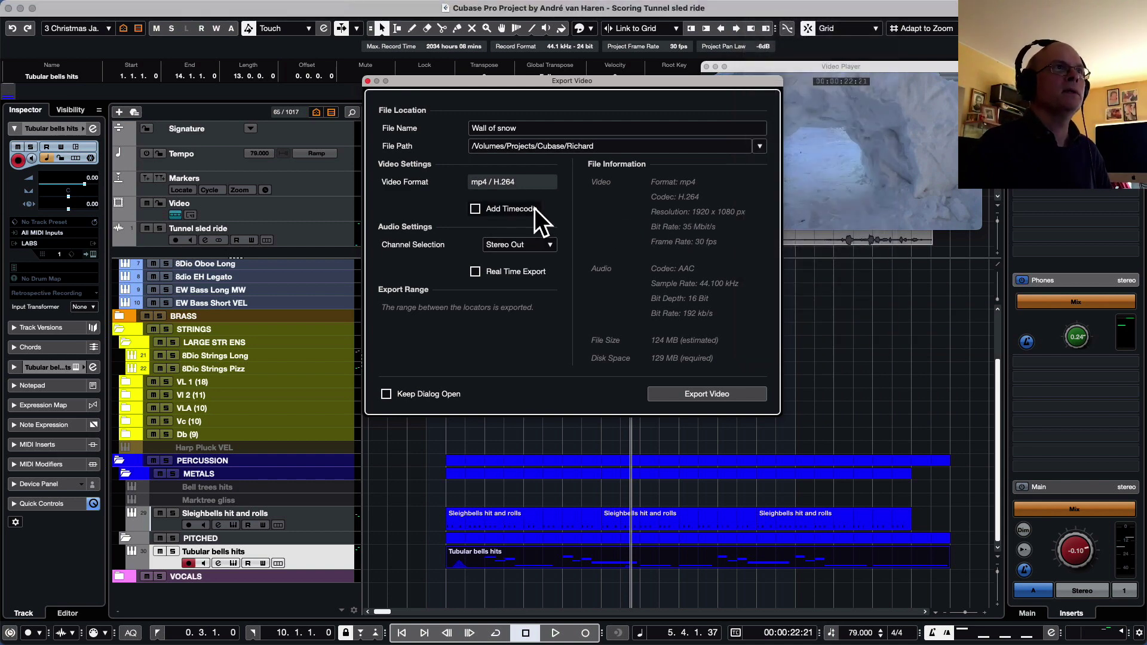
left_click(670, 395)
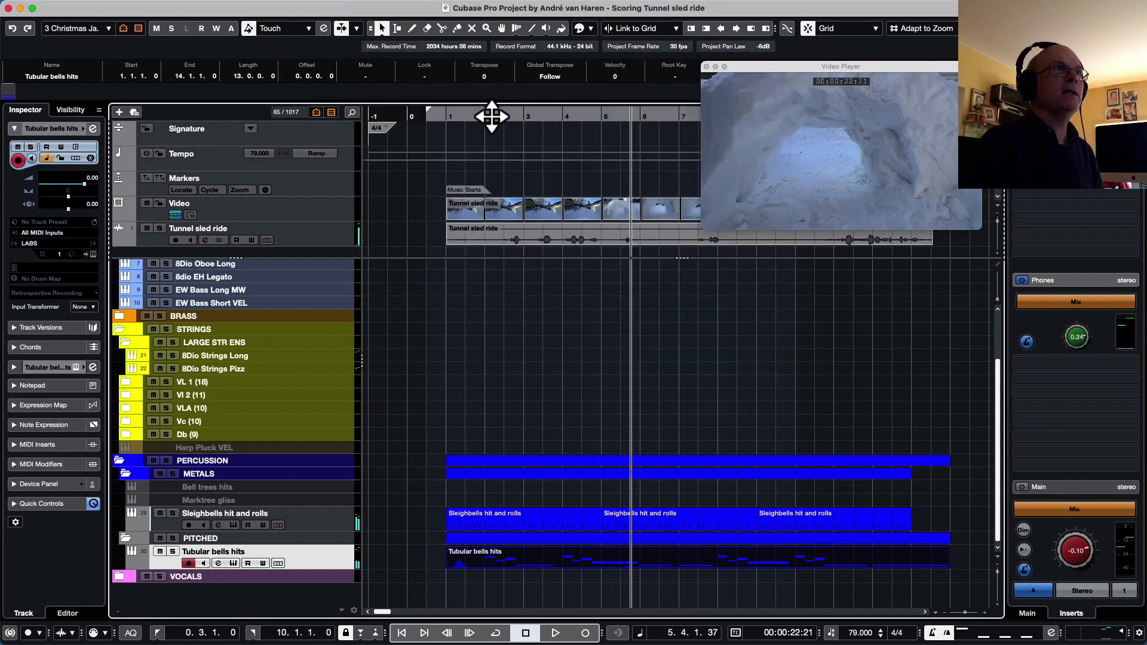
Step: Switch to Finder and look through the Movies, Downloads and Christmas movies folders for the exported video
left_click(80, 7)
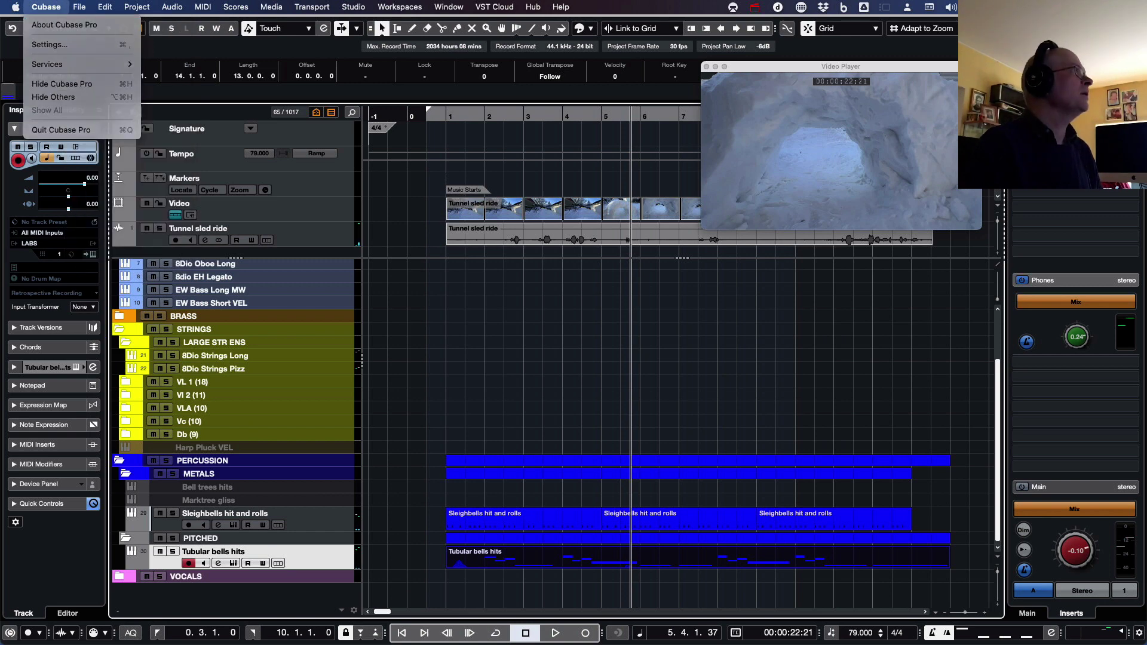
key("Escape")
key("super+Tab")
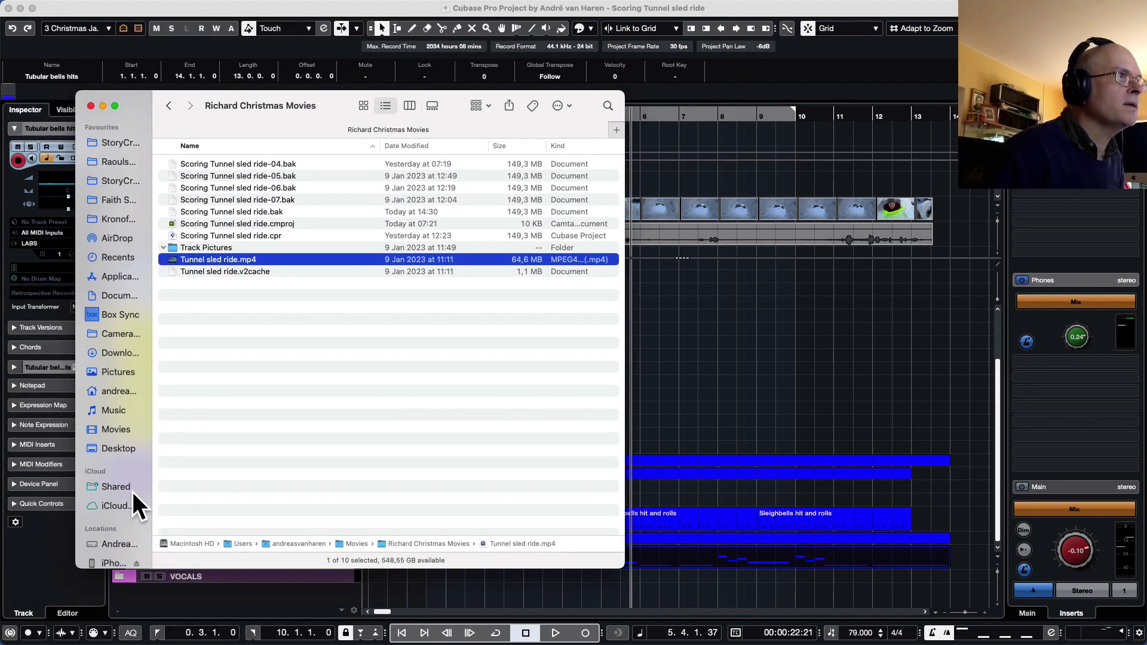
left_click(116, 430)
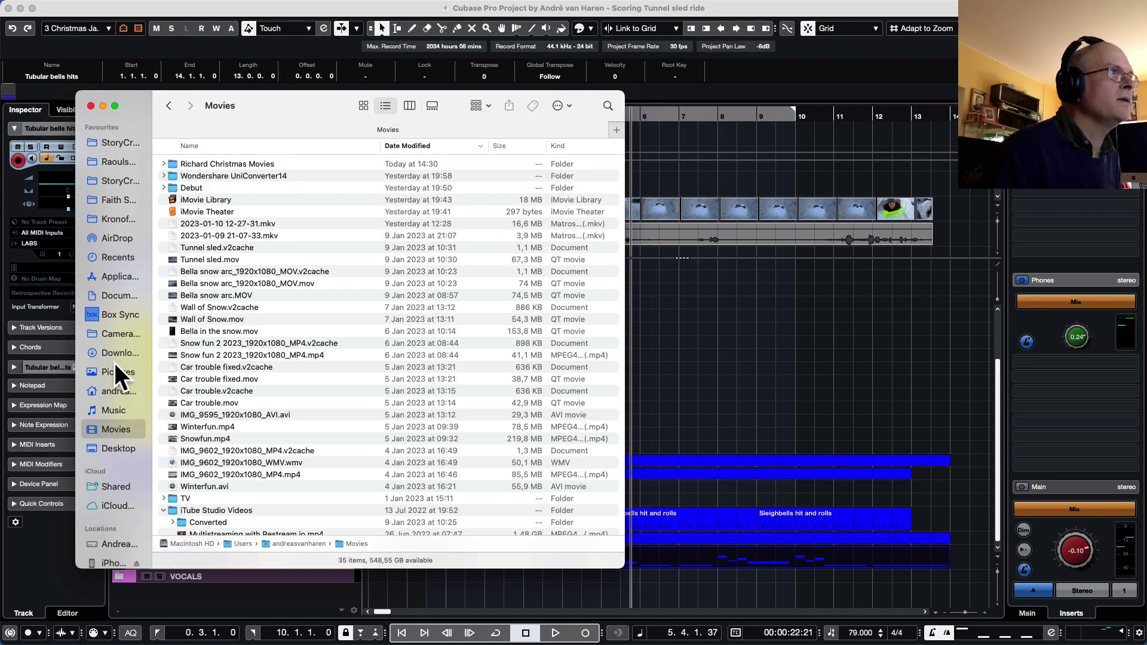
left_click(112, 353)
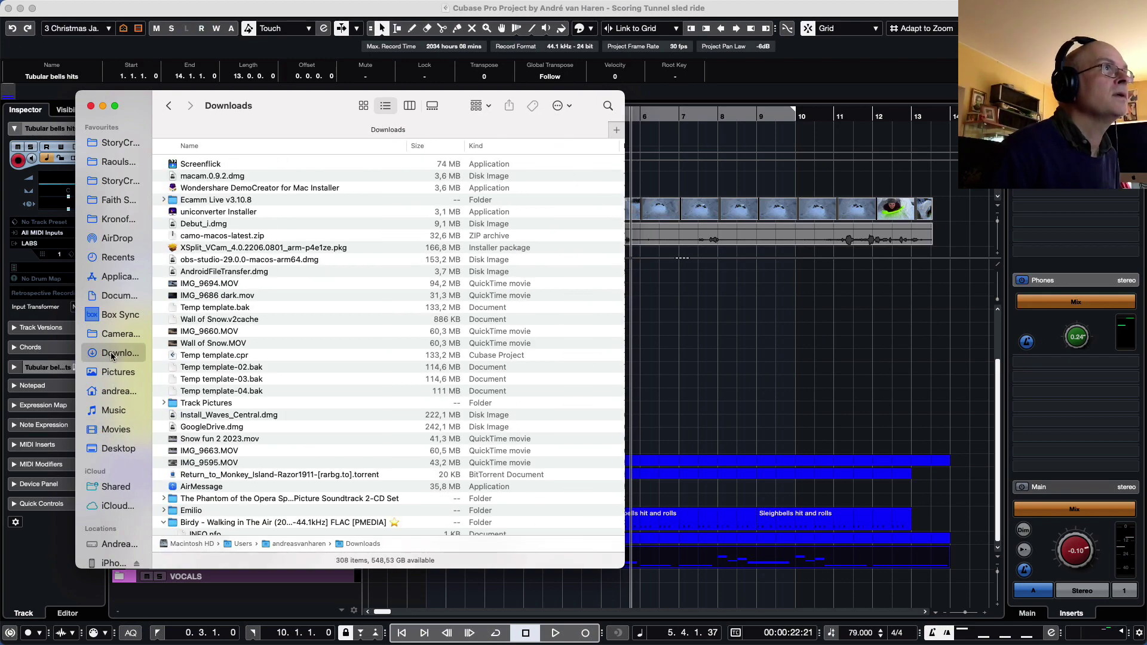
left_click(123, 411)
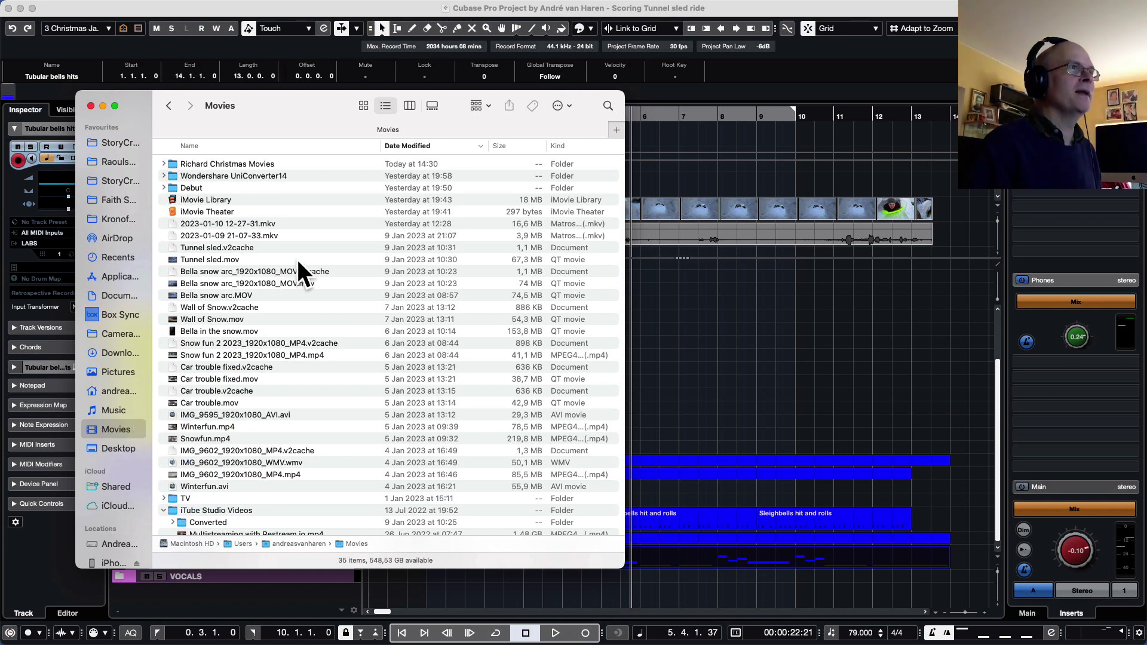
double_click(261, 165)
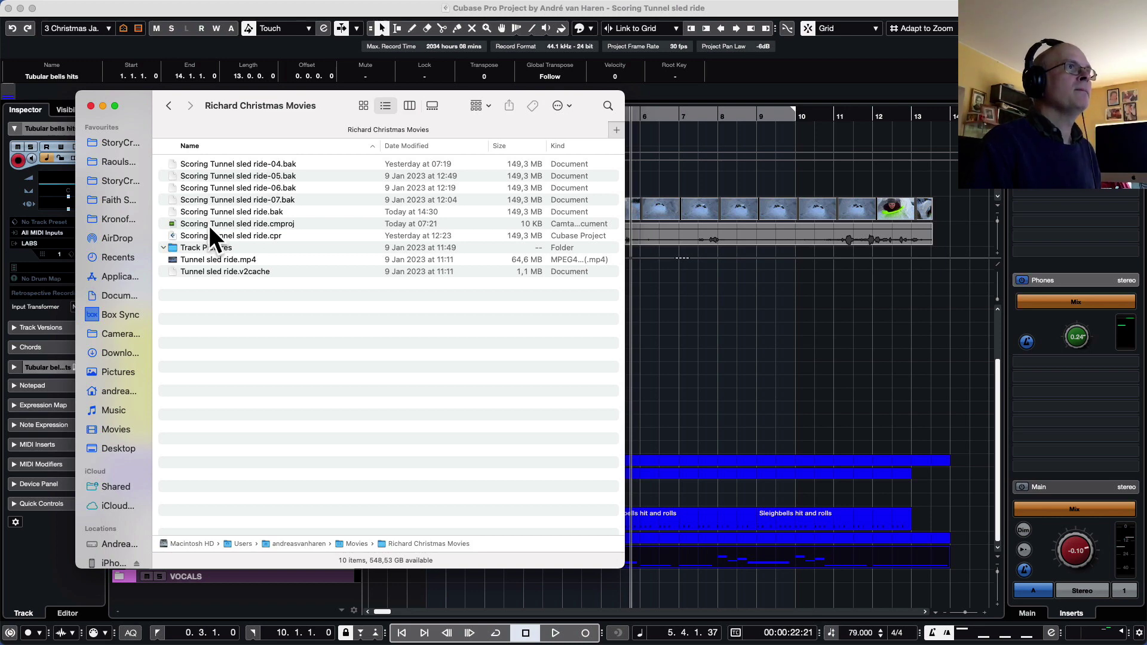
left_click(209, 224)
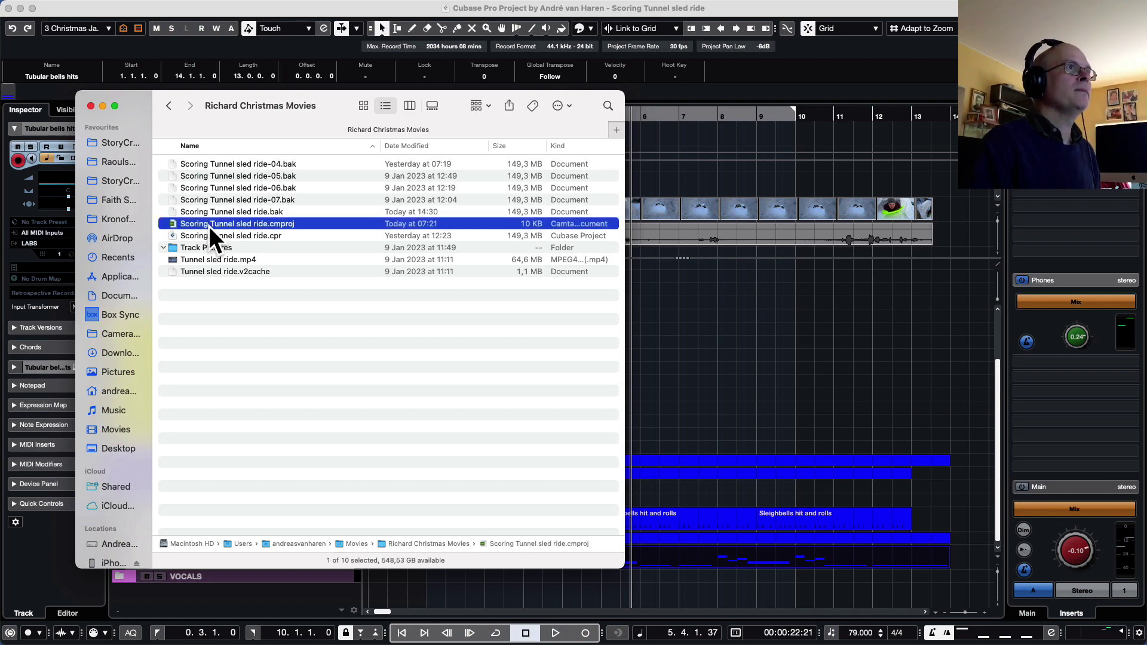
left_click(218, 261)
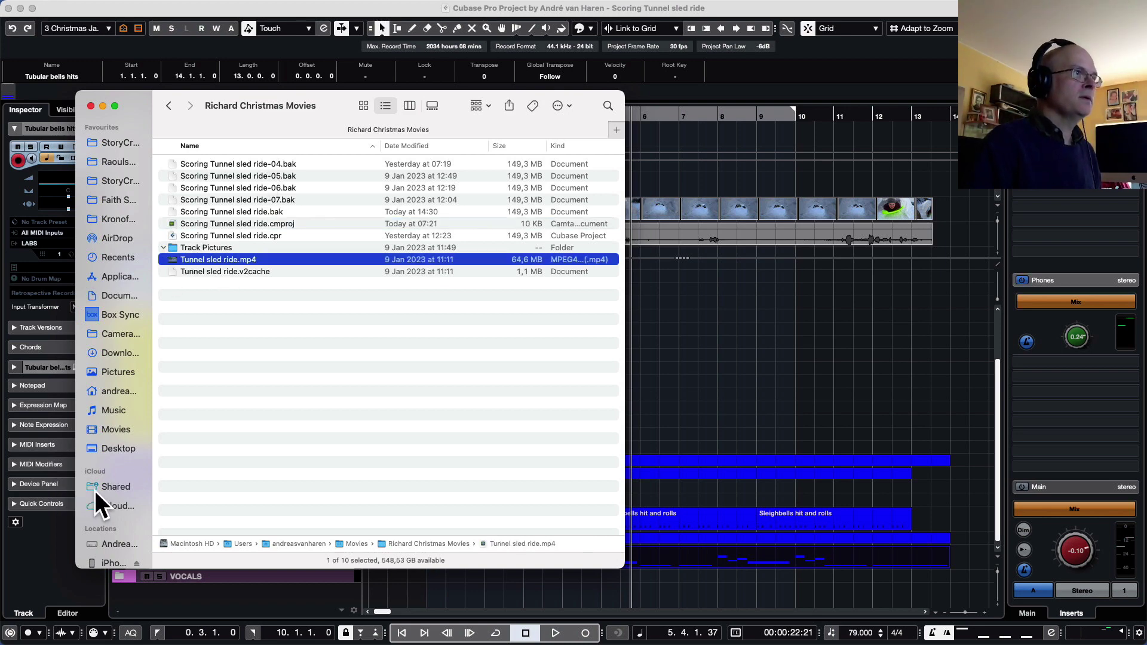
Step: Find Wall of snow.mp4 in the Cubase folder of the Projects drive and preview it
scroll(98, 491, "down", 5)
left_click(123, 520)
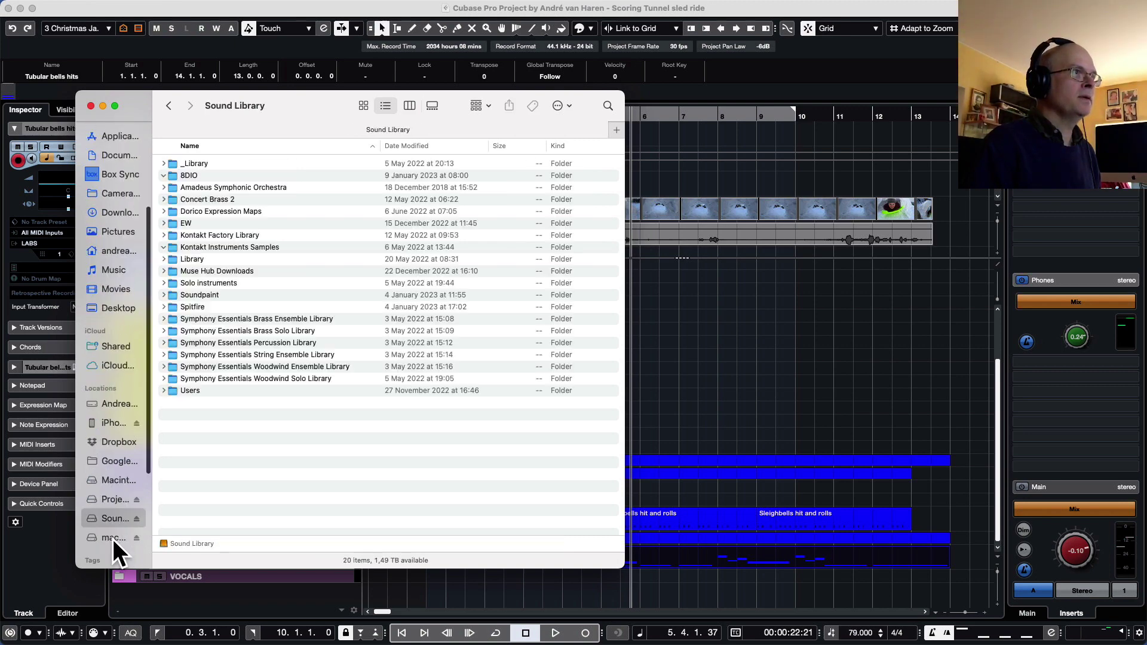
left_click(112, 538)
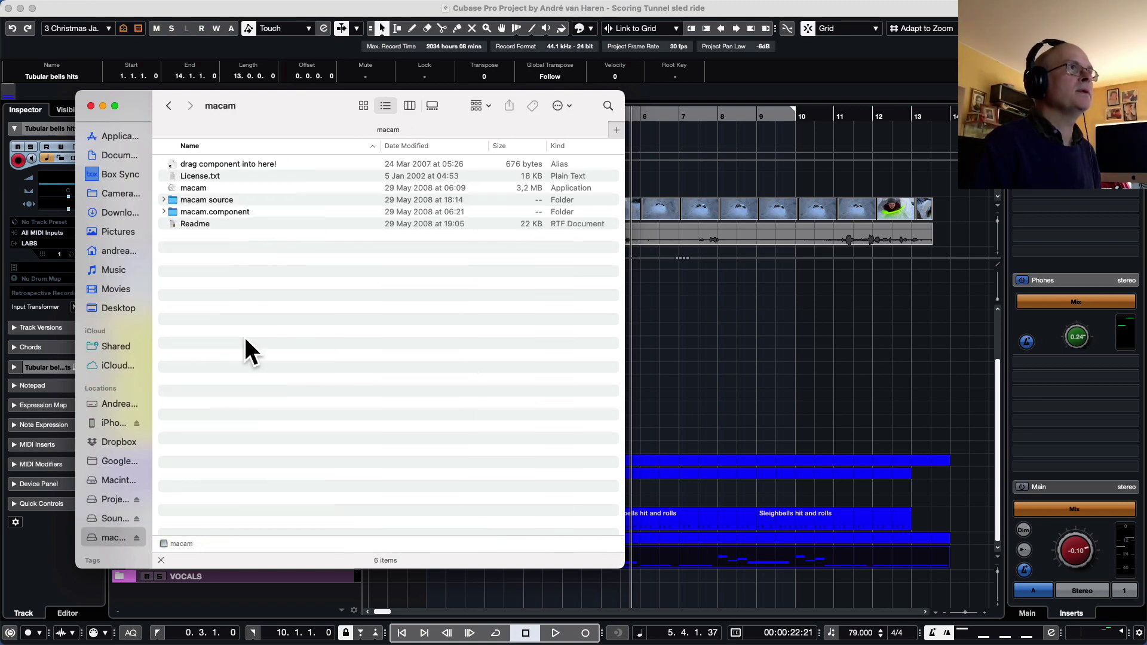
left_click(113, 499)
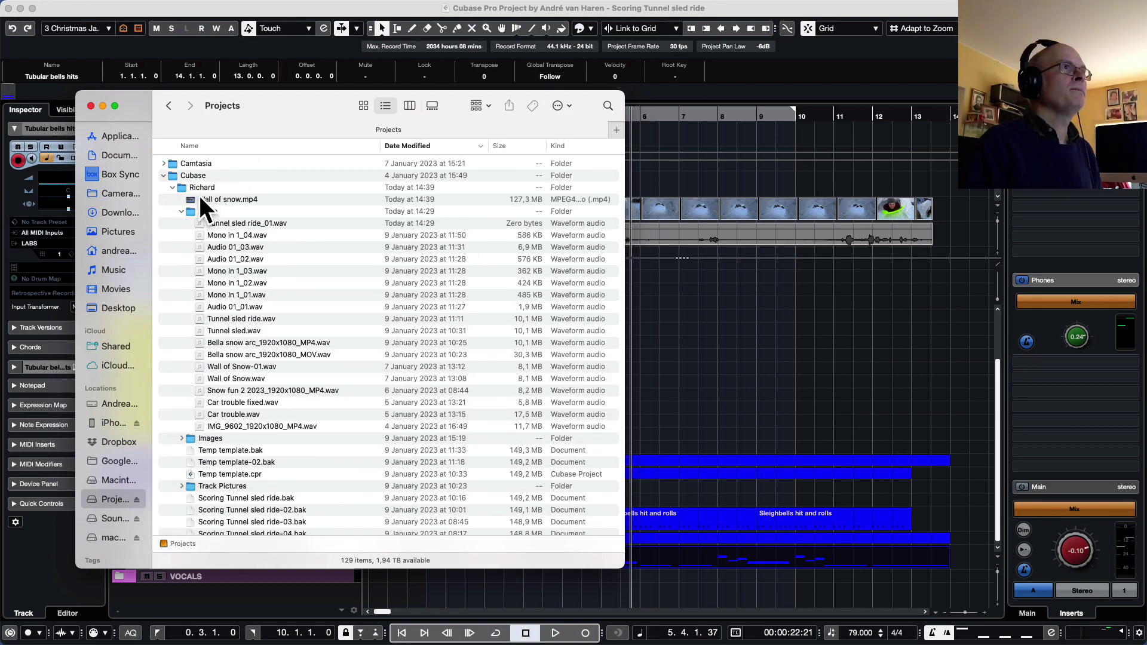
left_click(200, 199)
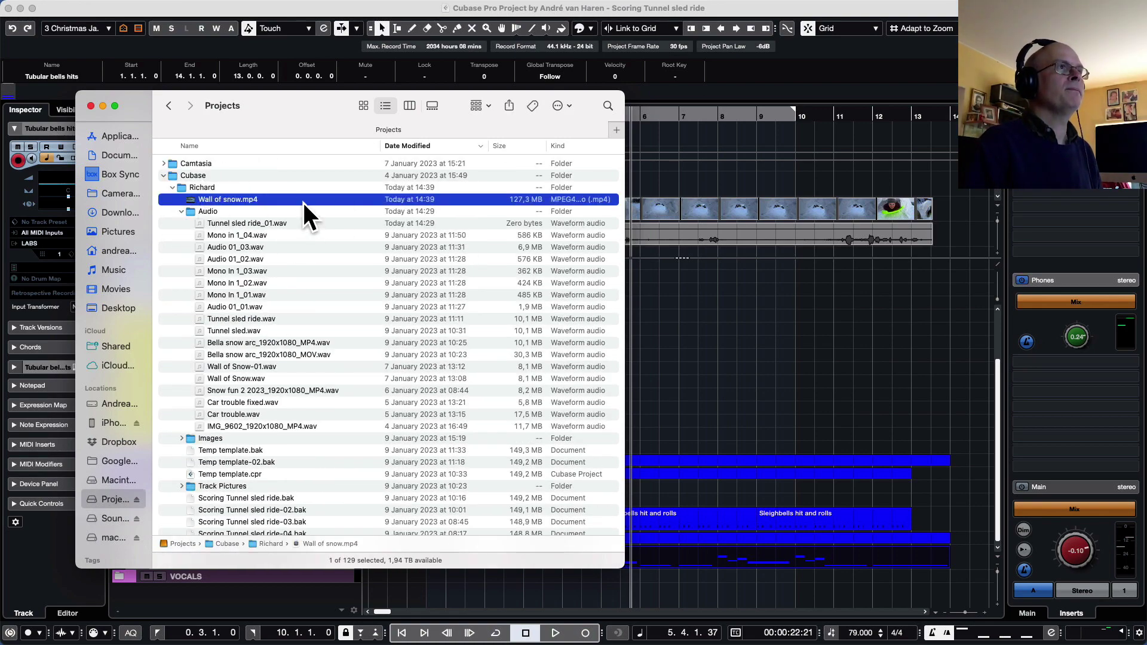
key("space")
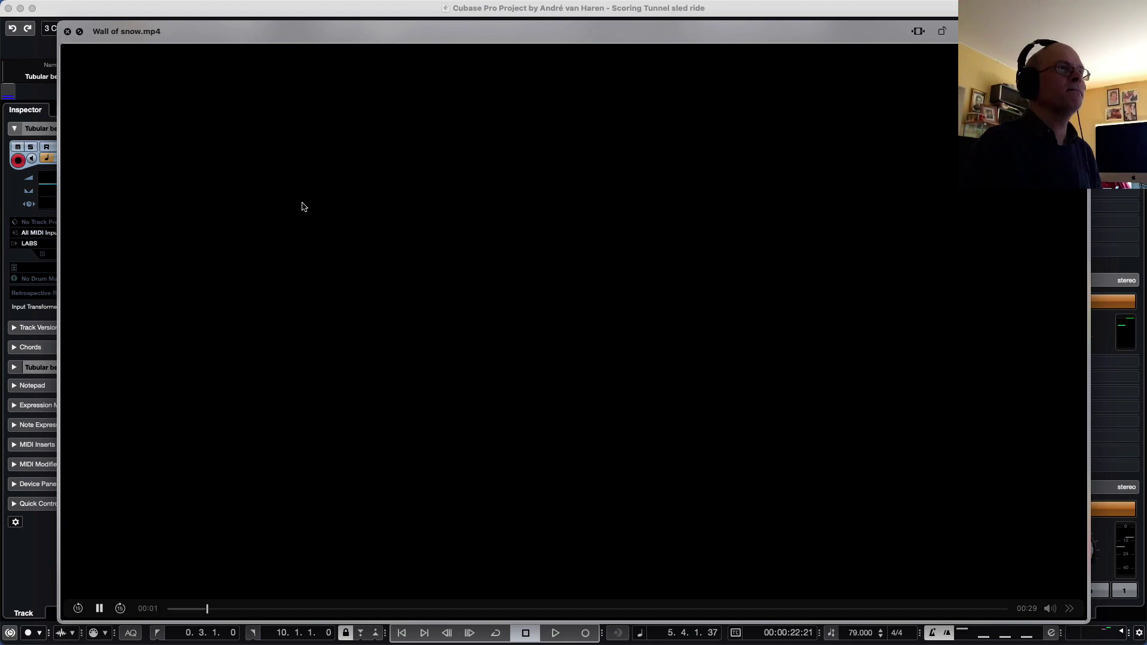